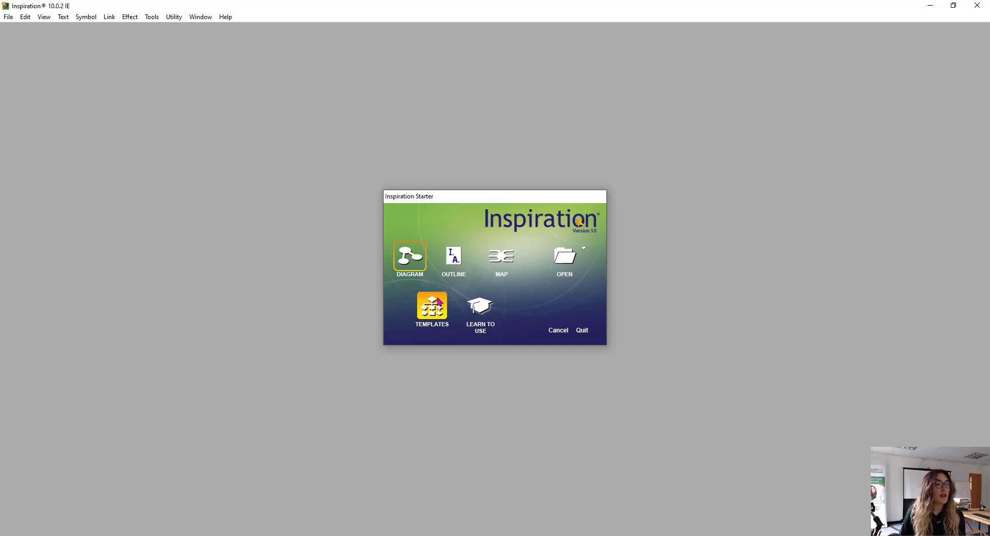
Step: Create a new diagram and label its main idea symbol "Module 1"
left_click(421, 267)
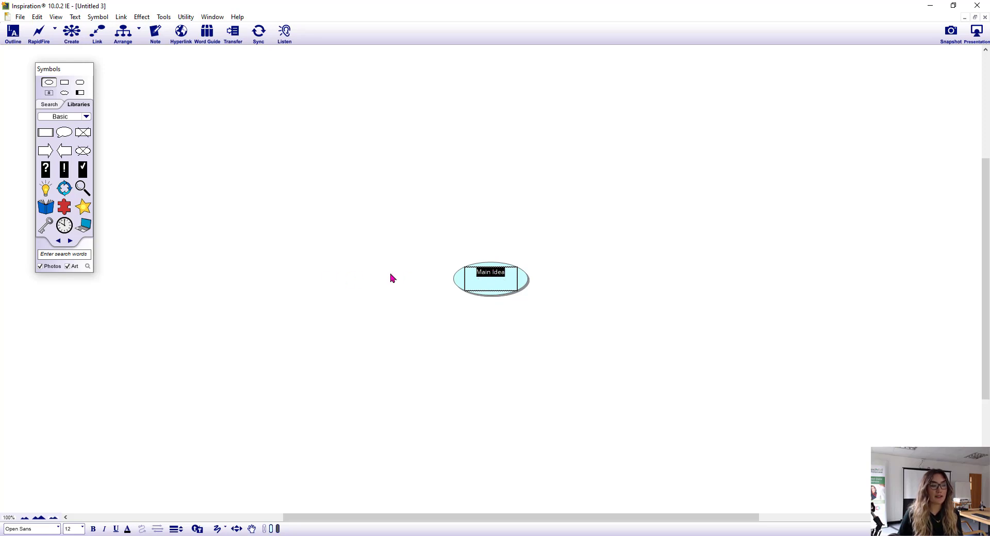
type("M")
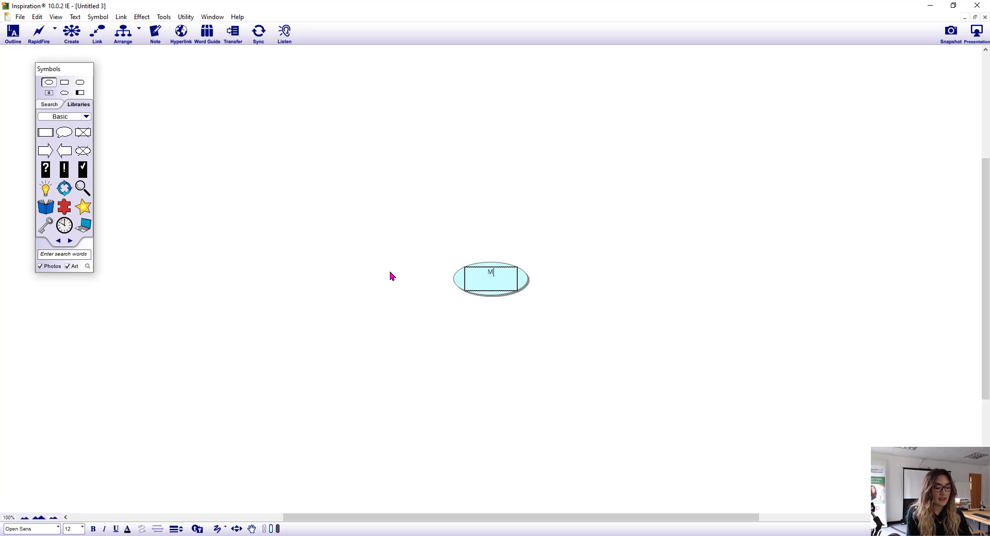
type("odule 1")
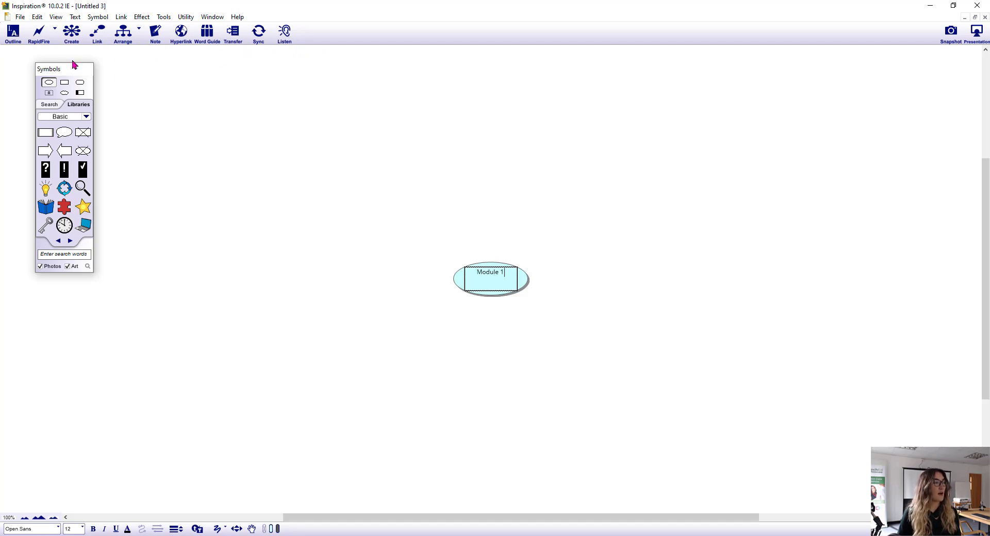
Step: Move the Symbols palette slightly inward on the canvas and switch its symbol library to Central Ideas
left_click_drag(74, 69, 123, 94)
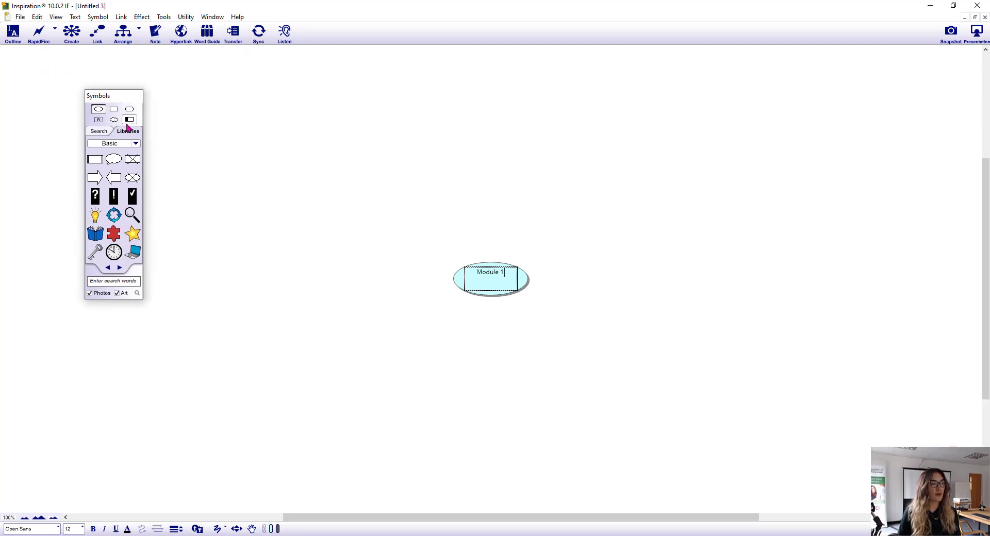
left_click(136, 143)
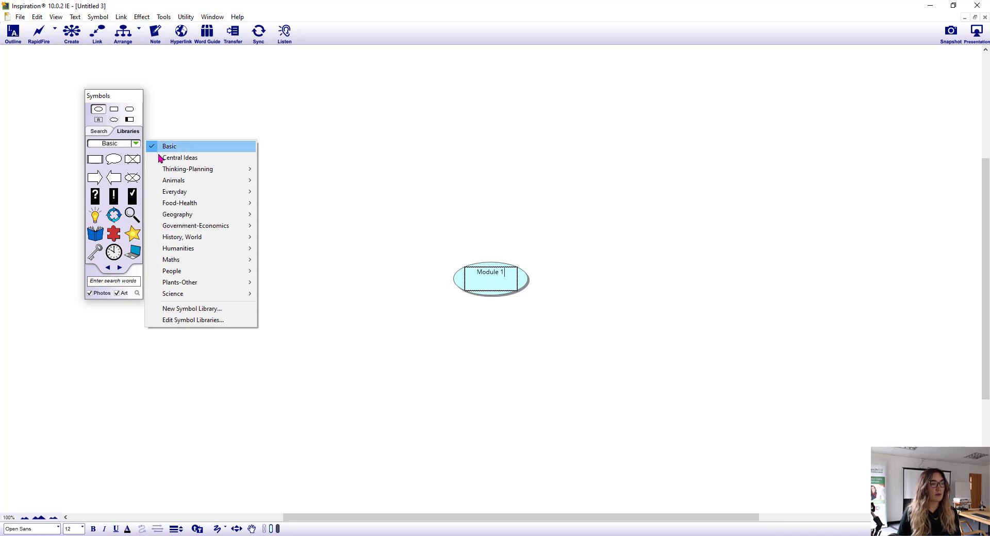
mouse_move(166, 194)
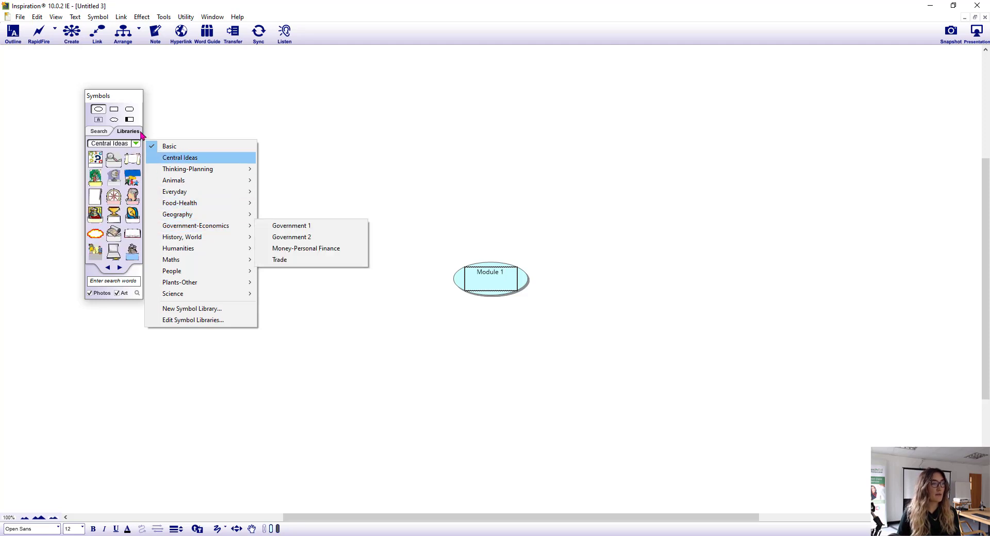
left_click(123, 135)
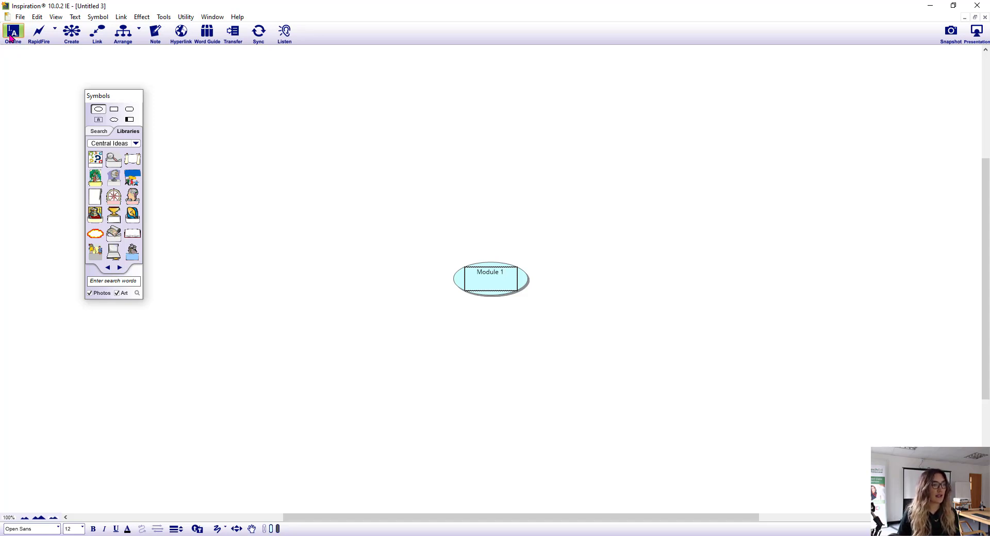
Step: View the document as an outline and return to the diagram view
left_click(11, 38)
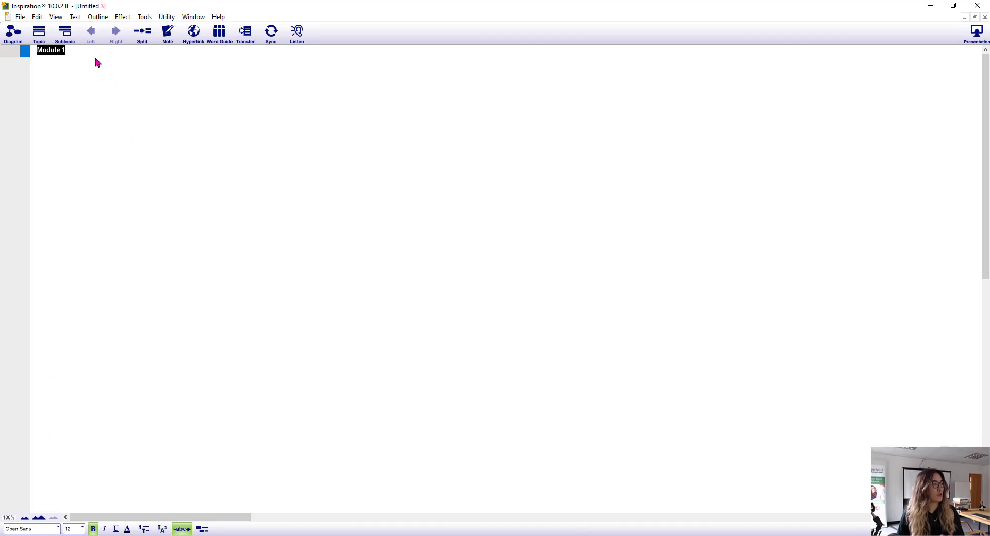
left_click(14, 34)
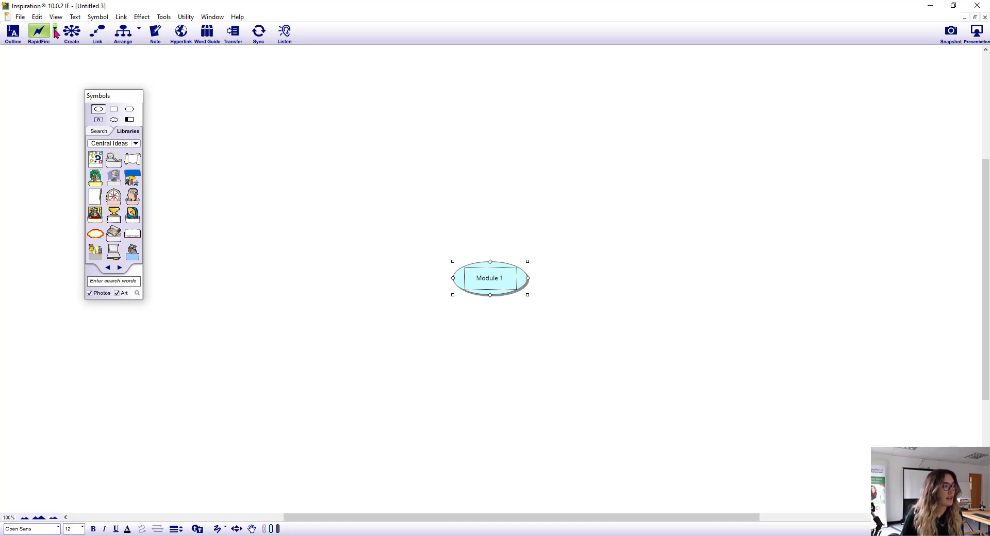
Step: Use RapidFire with links on the Module 1 symbol to add a linked idea named "Book 1"
left_click(55, 32)
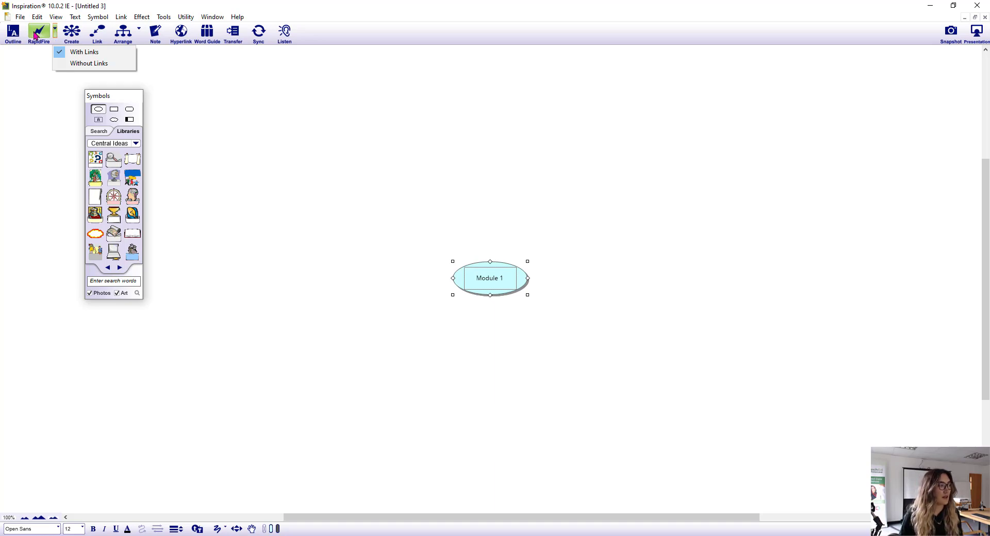
left_click(36, 36)
left_click(42, 35)
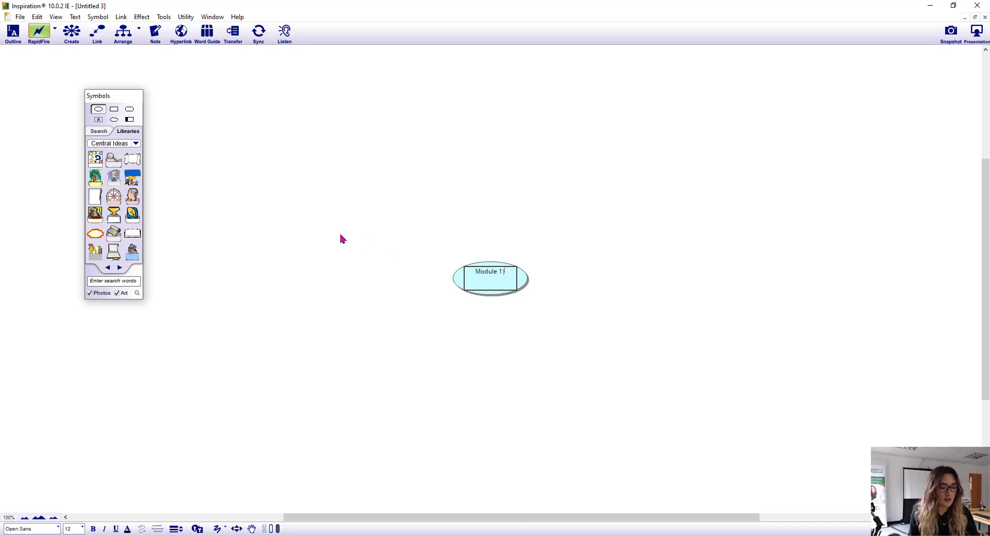
type("B")
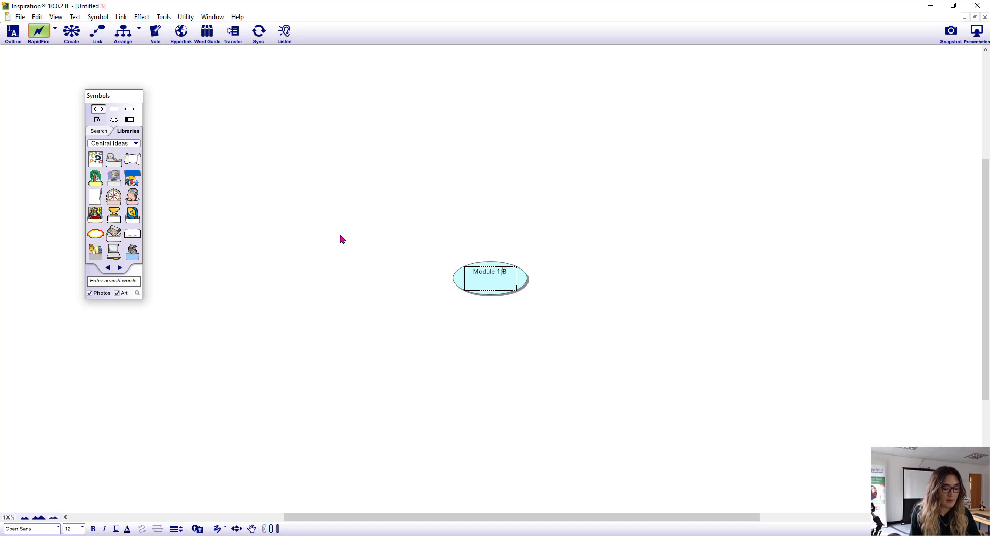
type("ook 1")
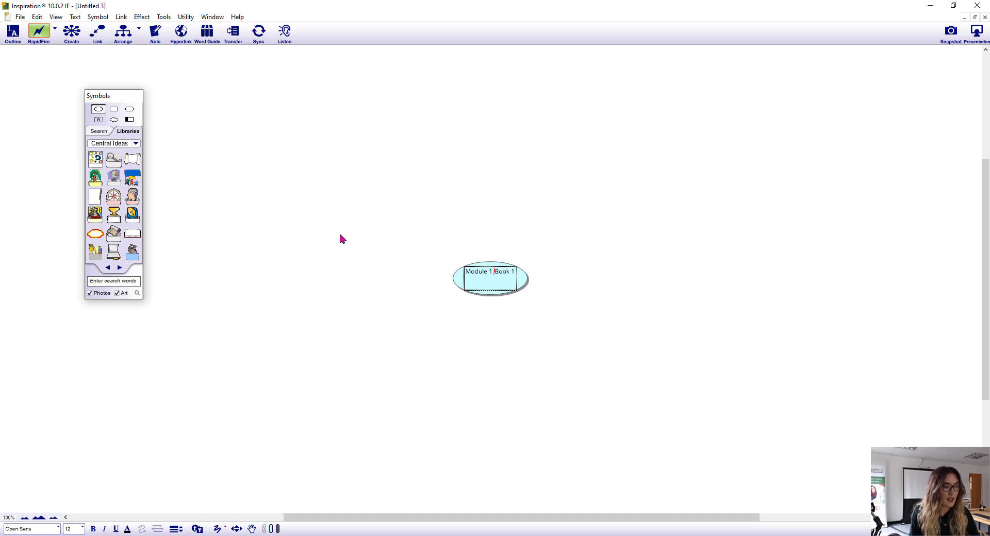
key("Return")
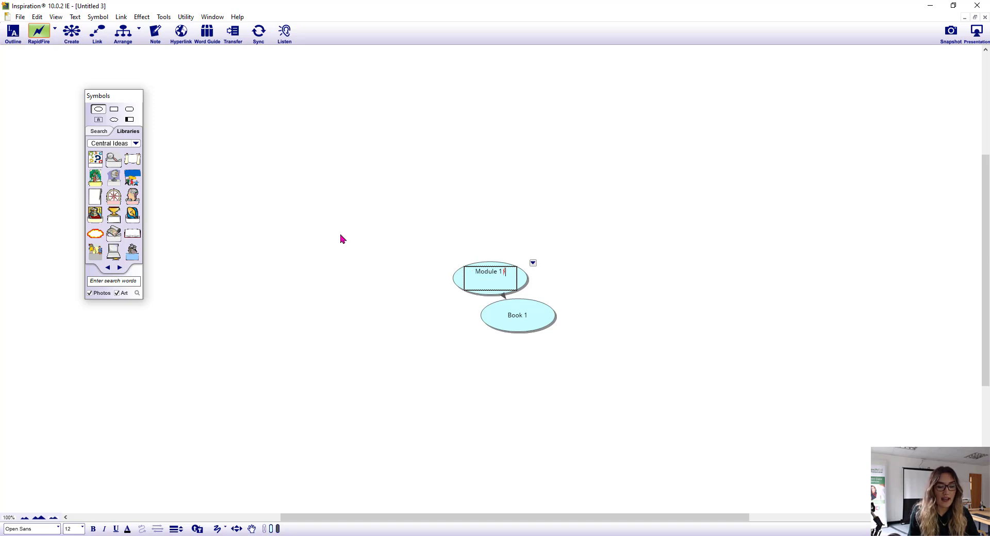
Step: Add "Book 2", "Assignments" and "Resources" as further RapidFire ideas linked to Module 1, and end RapidFire
type("Book 2")
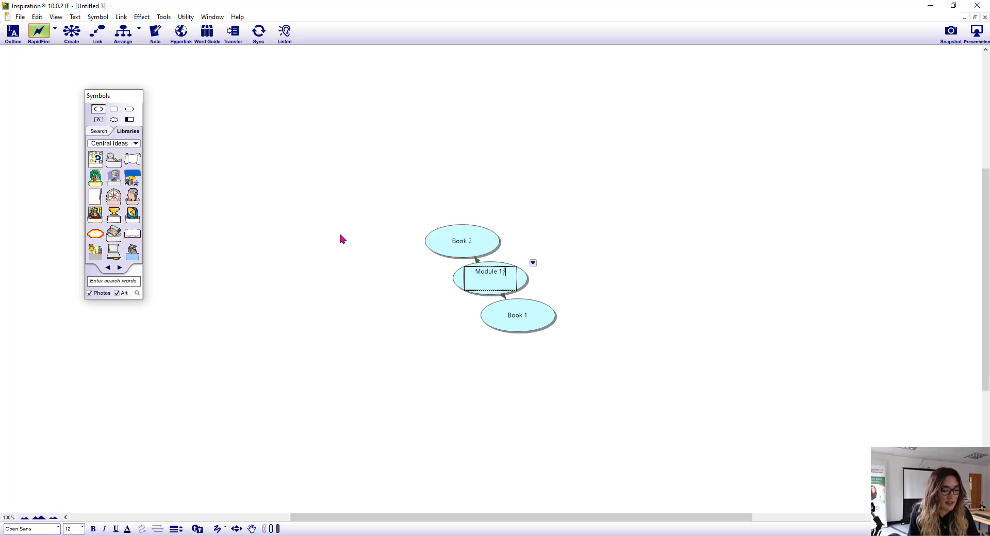
type("Assignments")
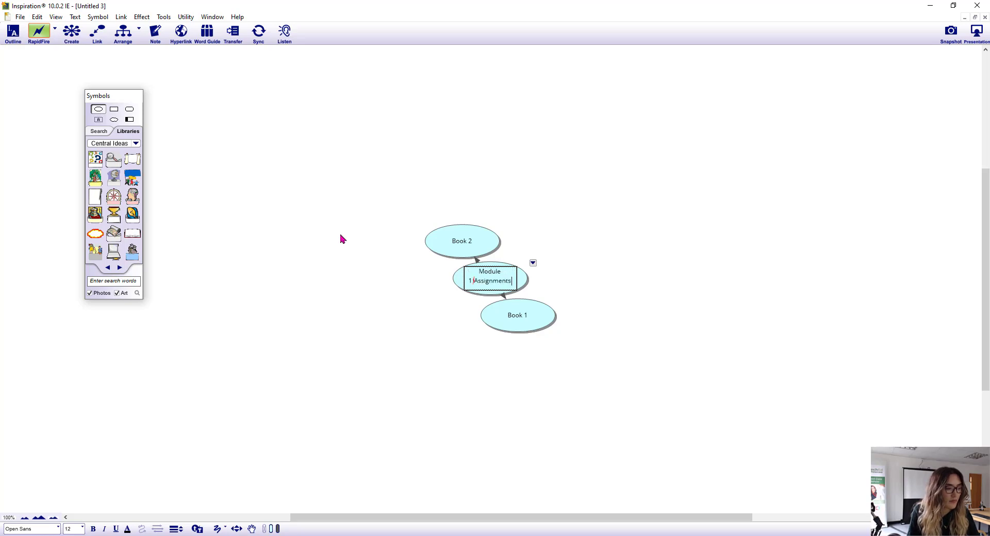
key("Return")
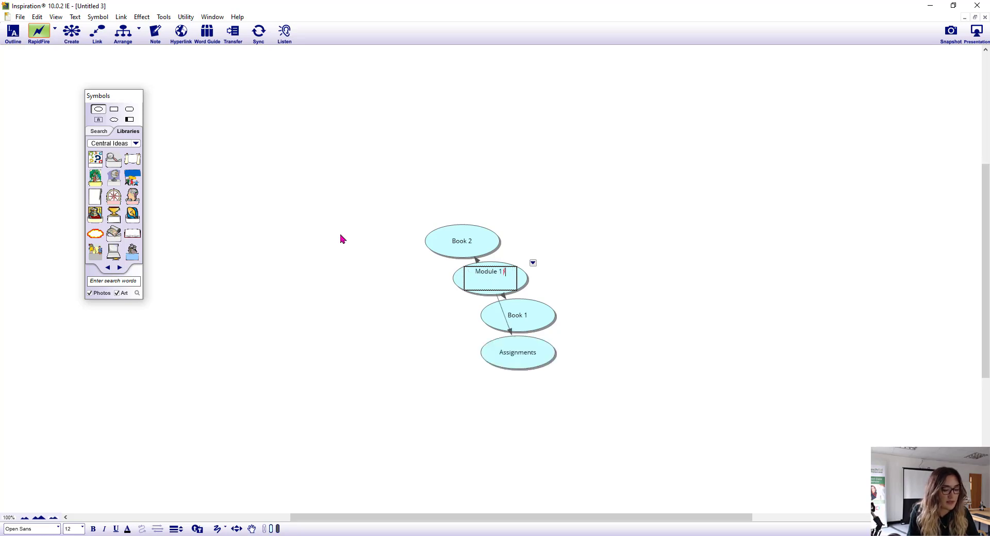
type("Resource")
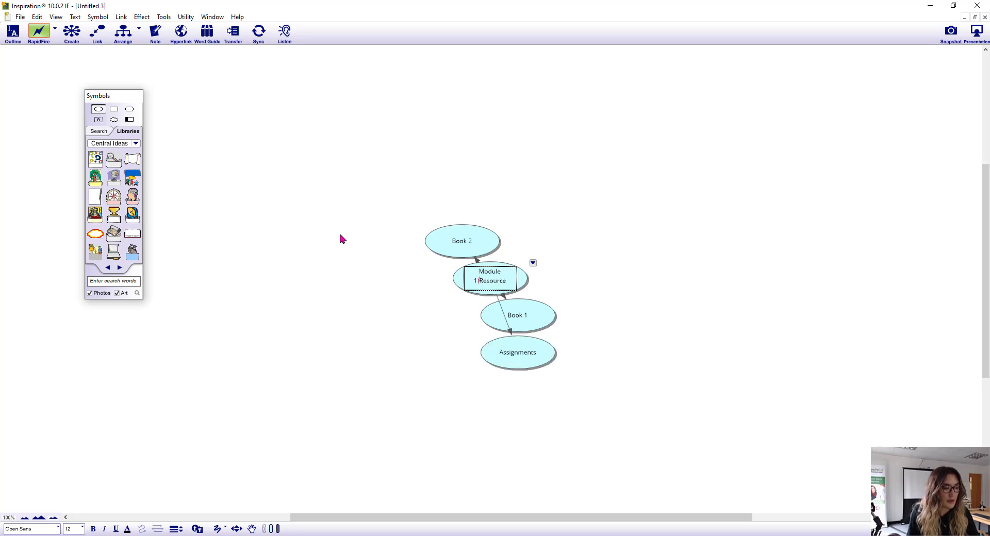
type("s")
key("Return")
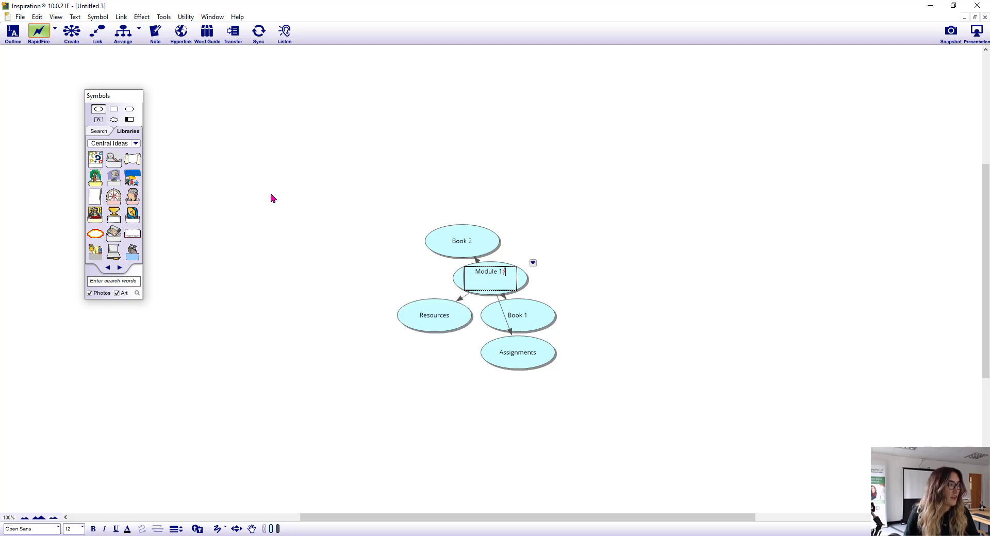
left_click(46, 34)
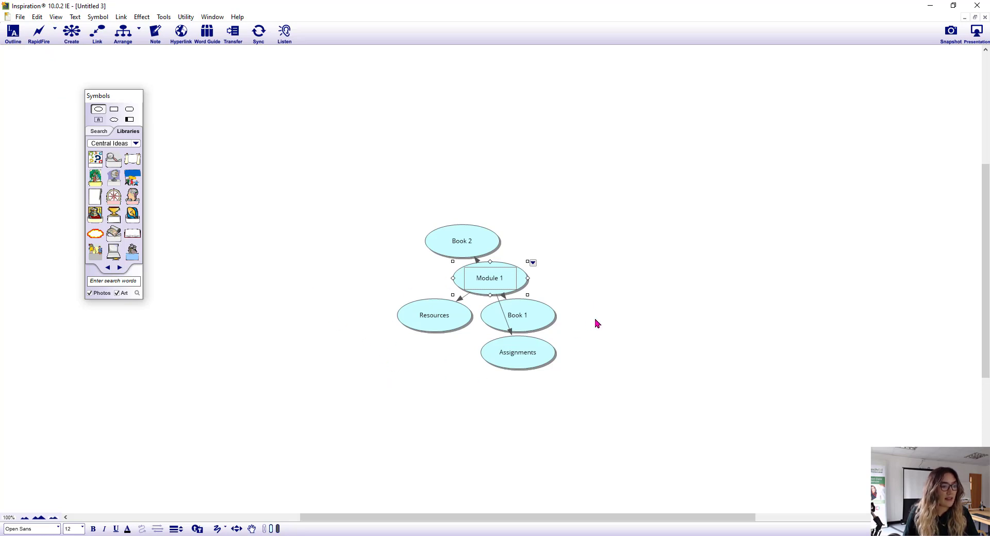
Step: Spread Book 1, Book 2, Resources and Assignments around Module 1 so each sits toward its own corner
left_click_drag(546, 315, 639, 252)
left_click_drag(482, 253, 404, 234)
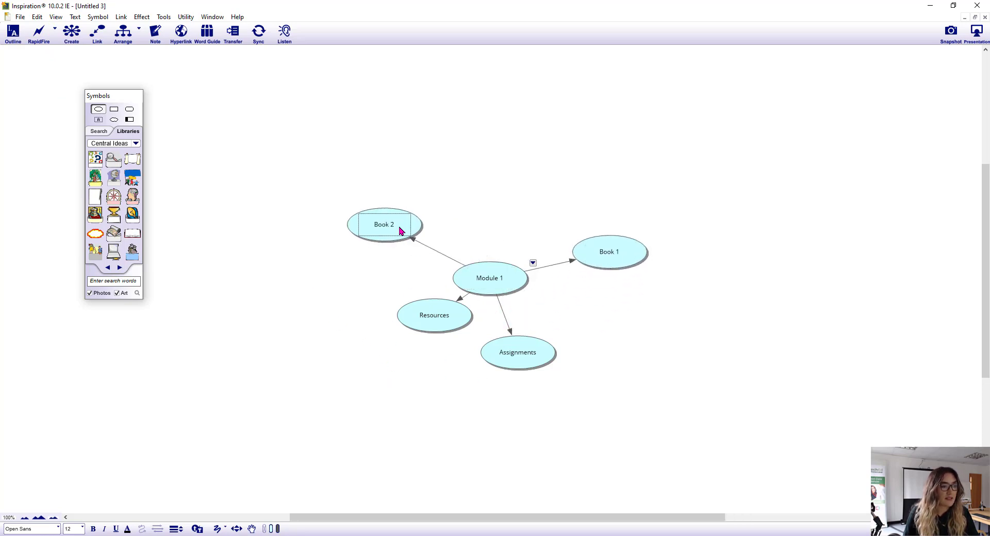
left_click_drag(449, 319, 397, 341)
left_click_drag(536, 353, 621, 356)
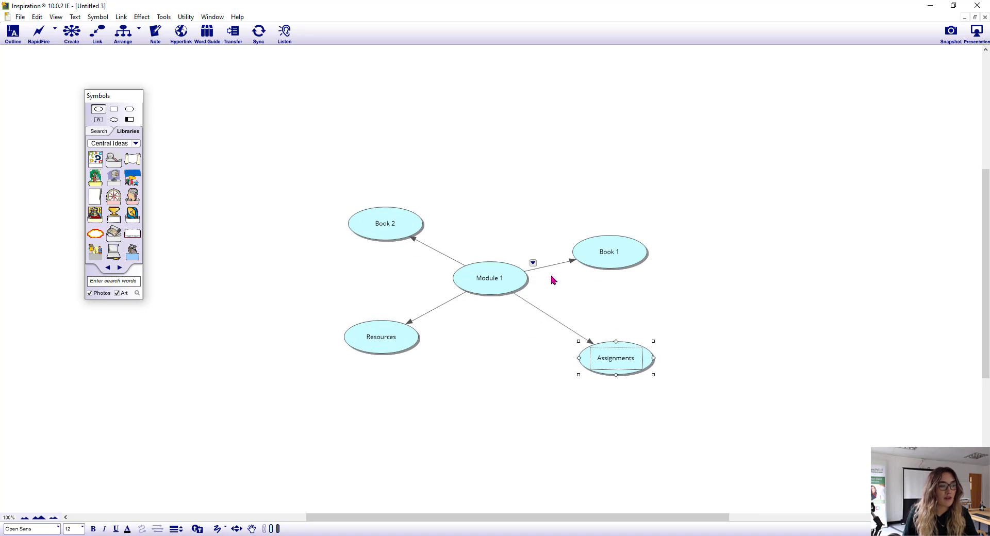
left_click(521, 443)
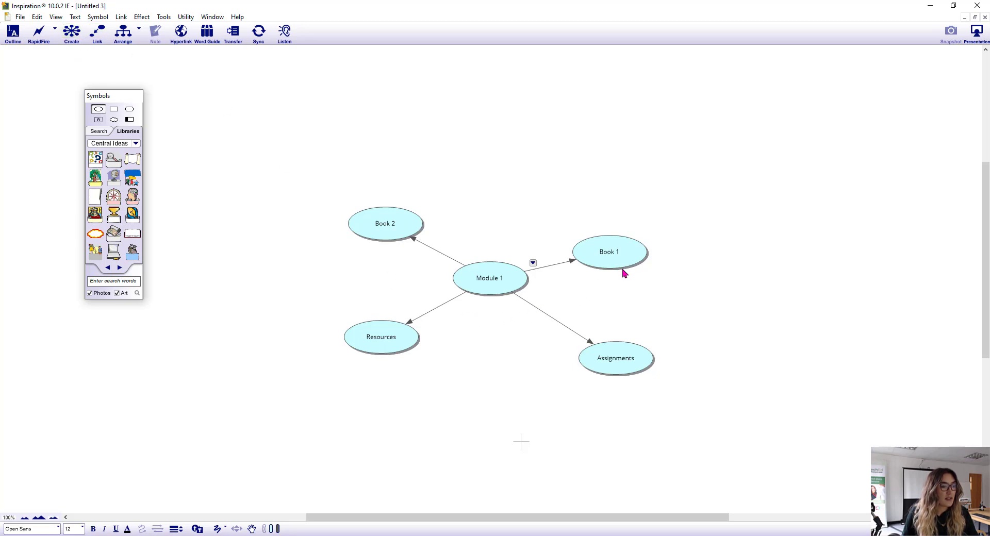
Step: Create a new symbol linked from Resources, label it "Reading" and move it farther left of Resources
left_click(392, 346)
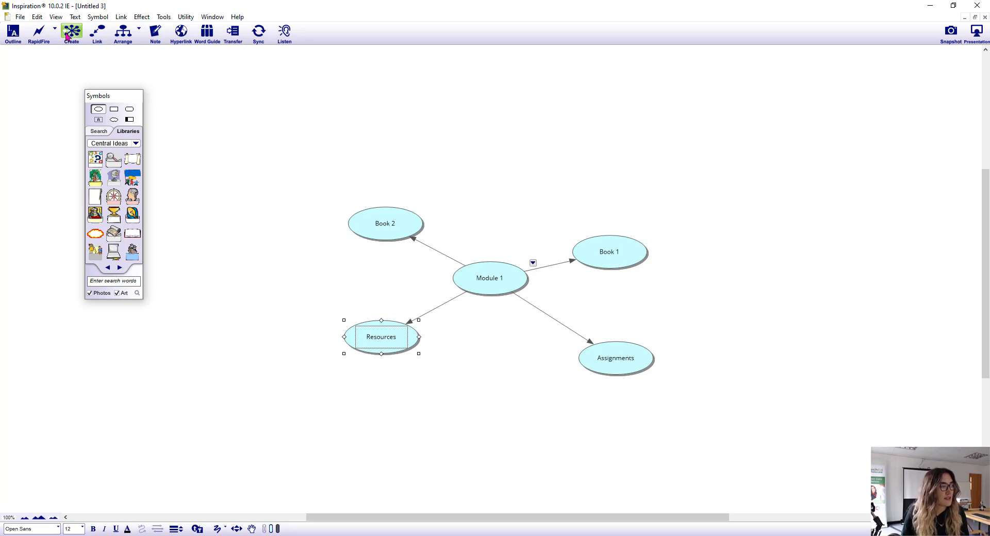
left_click(65, 34)
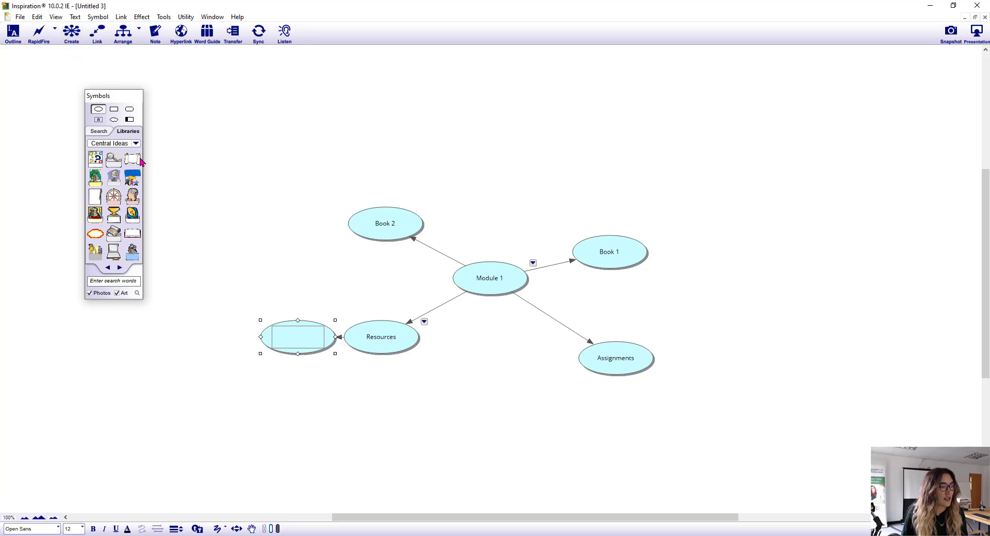
left_click(299, 342)
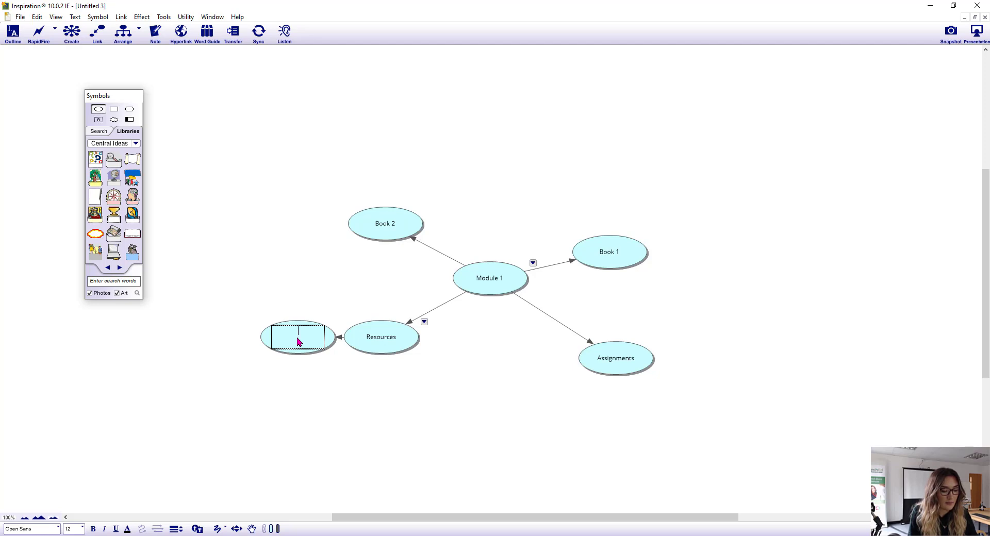
type("Read")
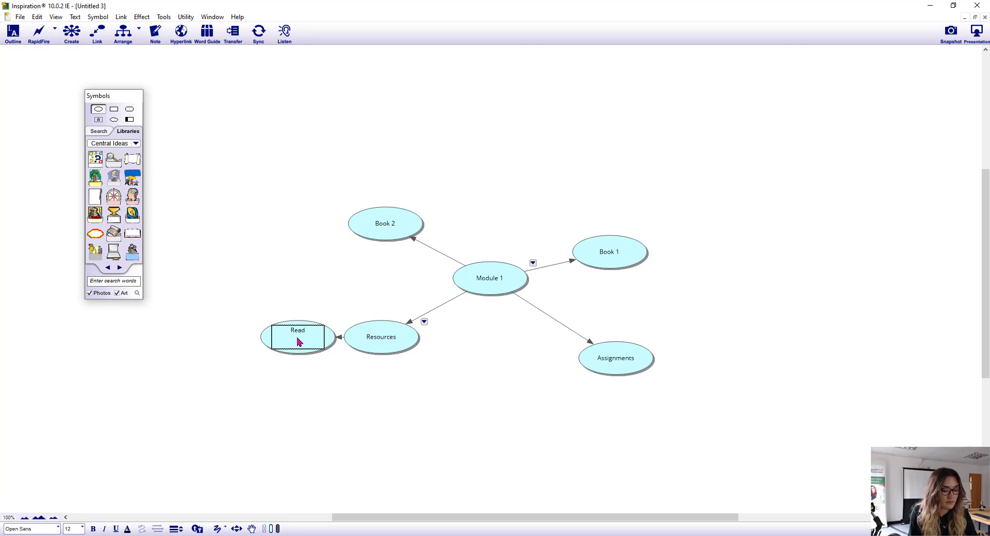
type("ing")
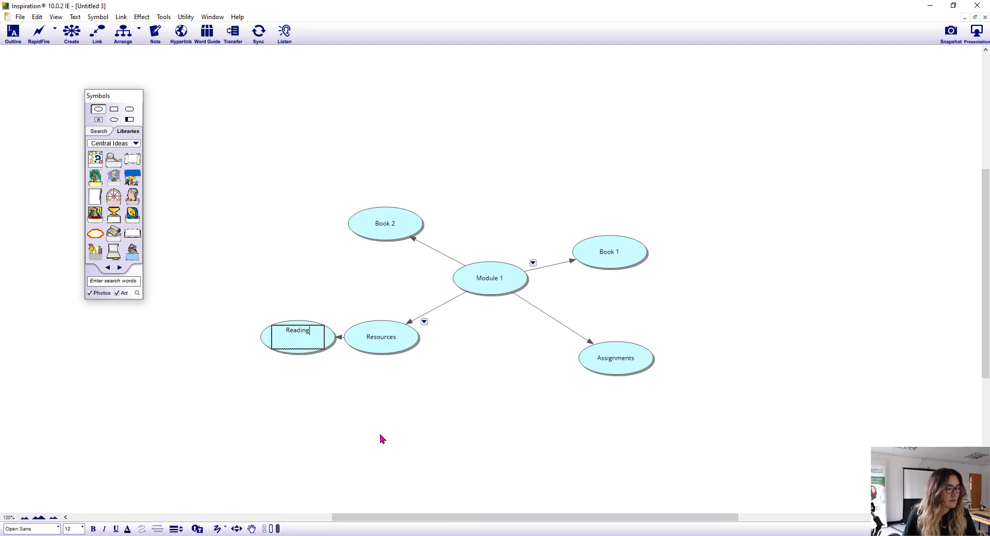
left_click(380, 434)
left_click_drag(316, 344, 276, 344)
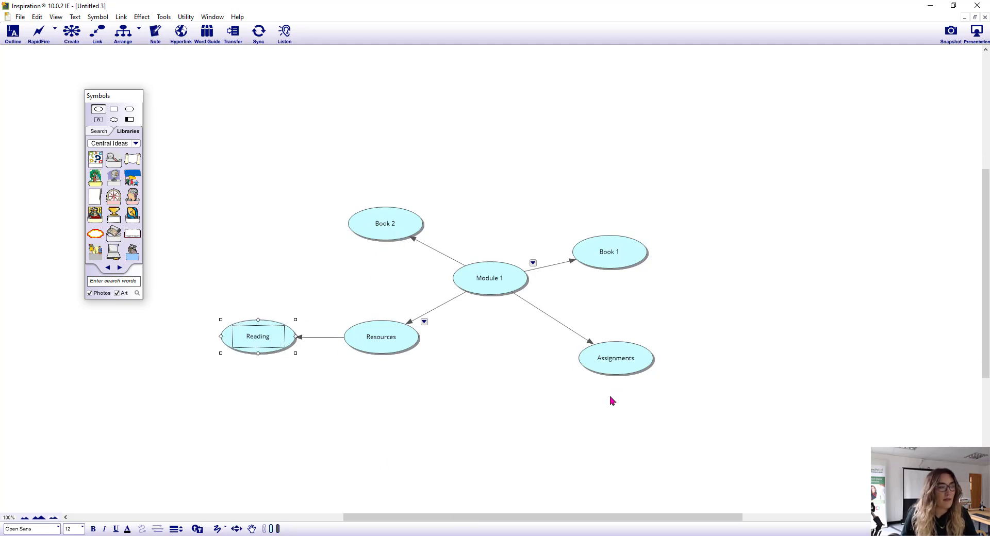
Step: Add an unlinked symbol labelled "Essay" on the empty canvas and move it to the right of Assignments
left_click(325, 144)
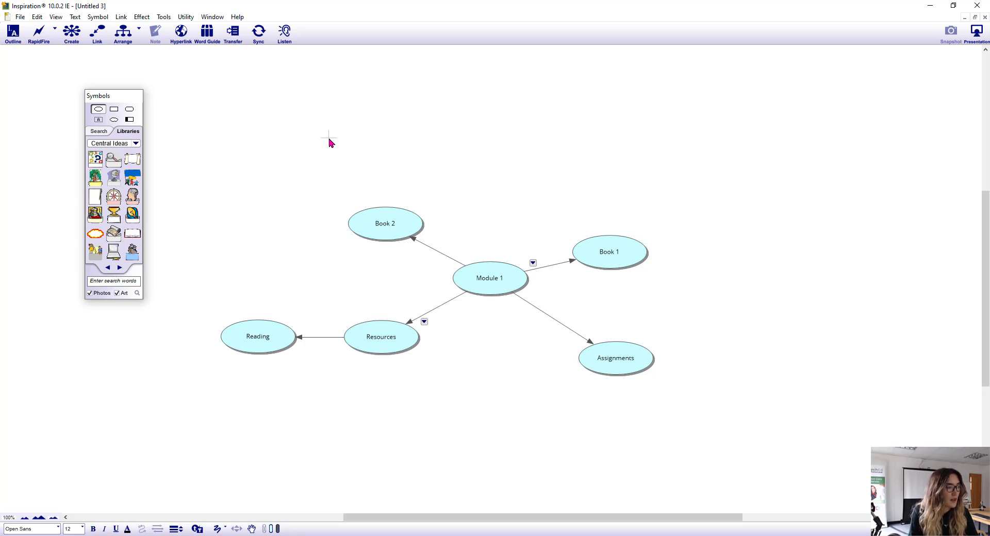
type("Essay")
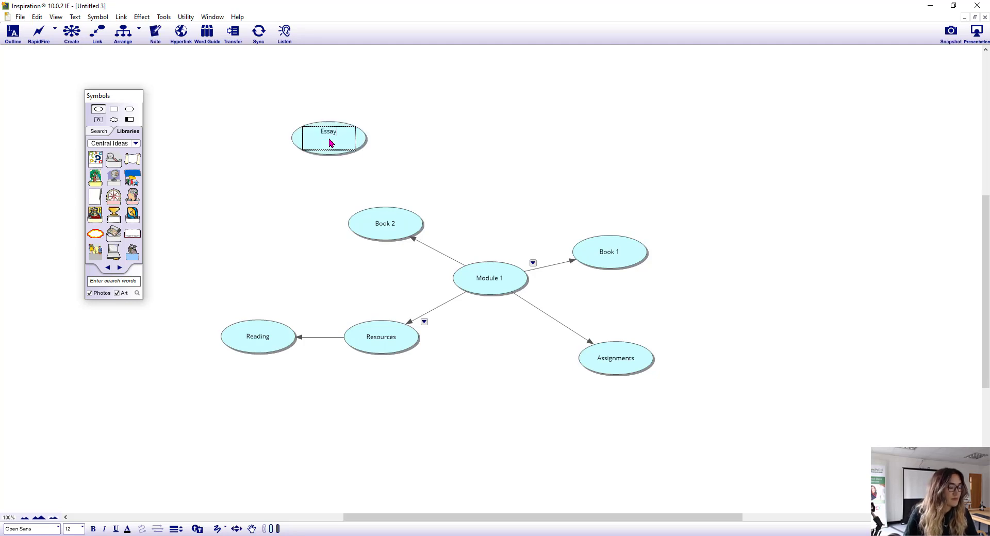
left_click(428, 151)
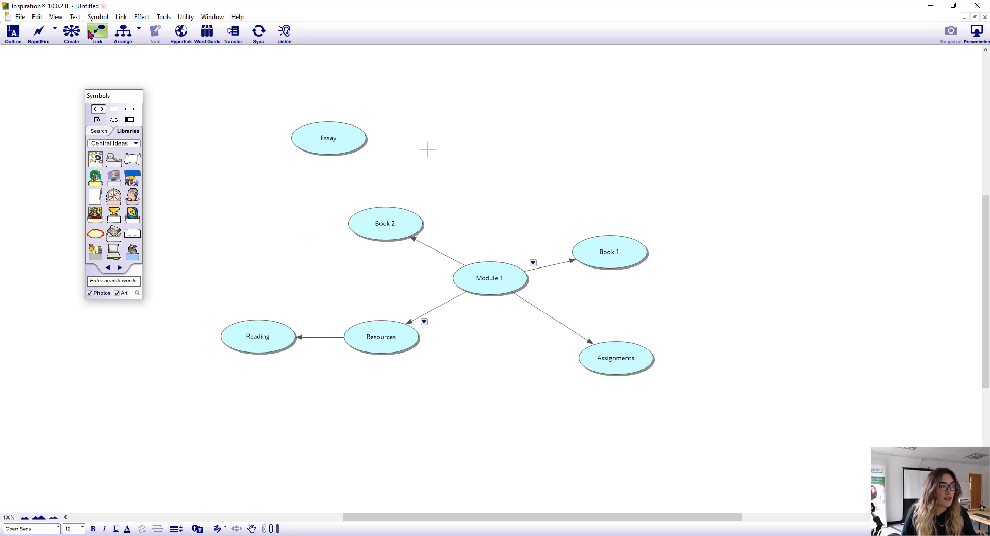
left_click_drag(353, 147, 802, 348)
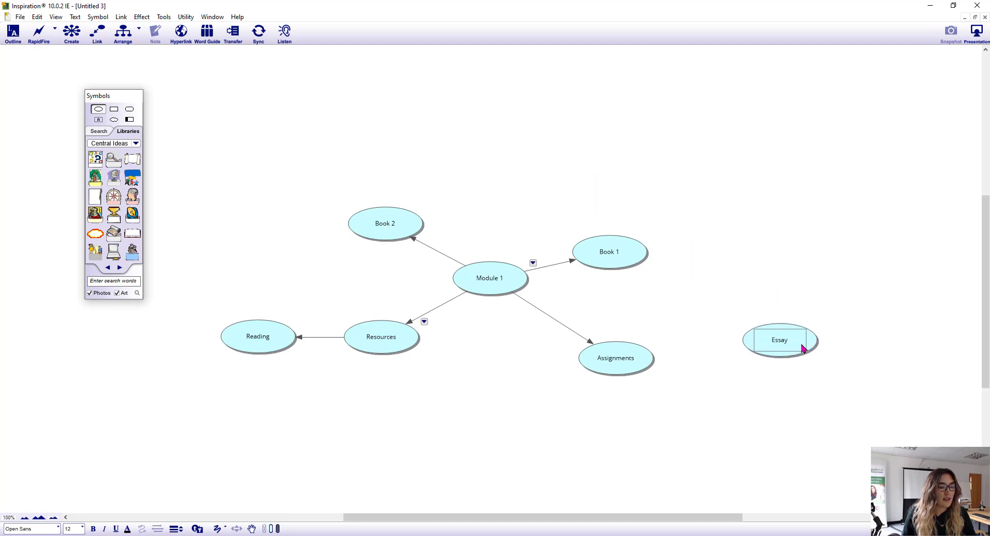
left_click(701, 357)
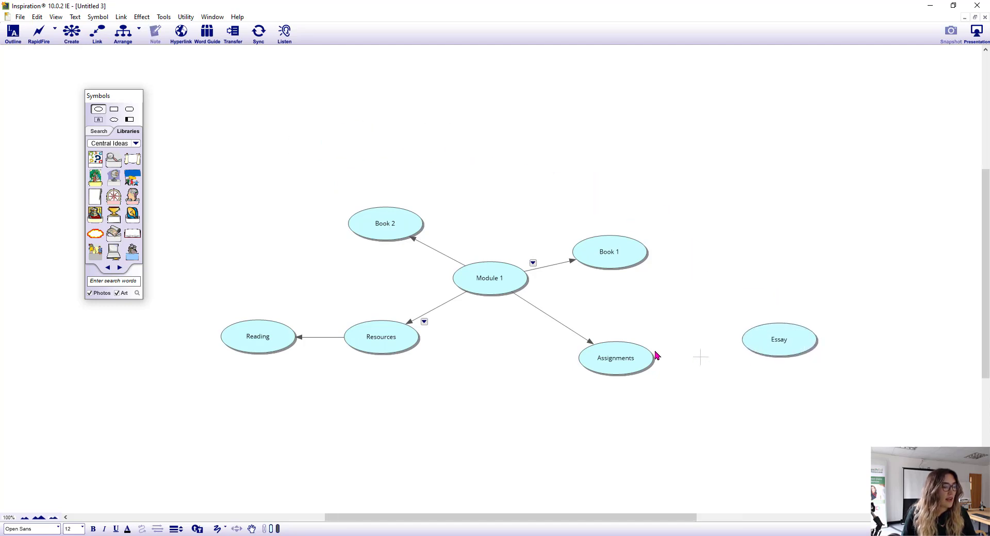
Step: Link Assignments to Essay and Essay to Book 1 with the Link tool, and end linking
left_click(102, 35)
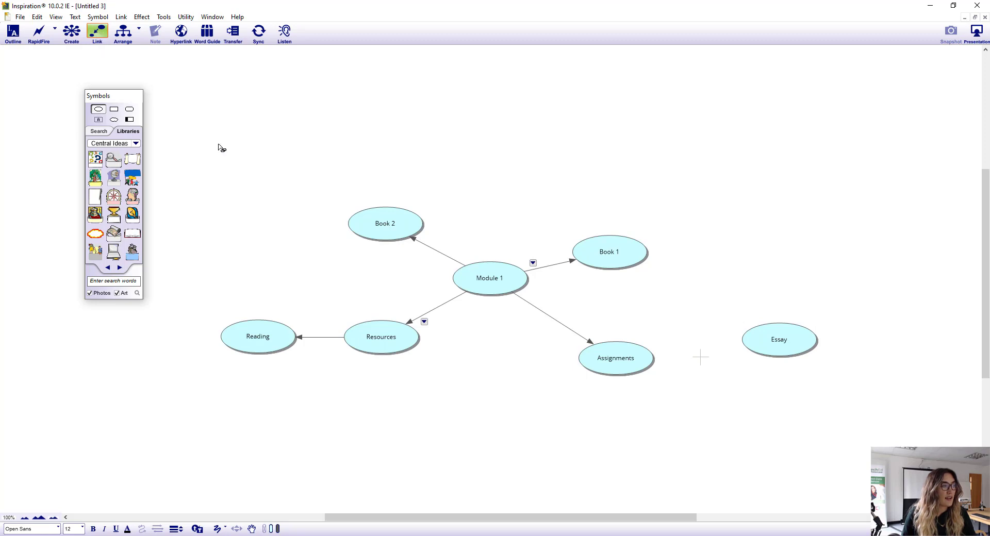
left_click(617, 369)
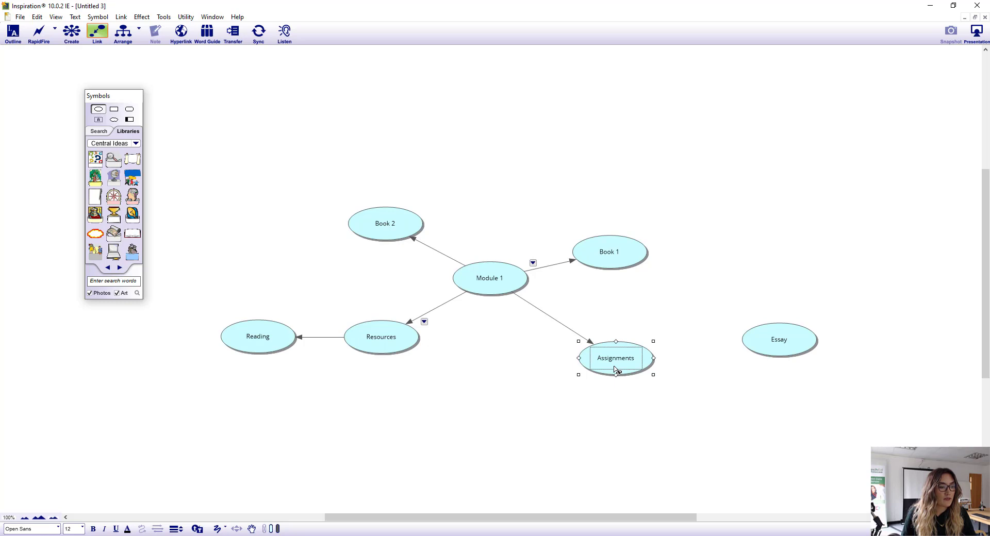
left_click(768, 340)
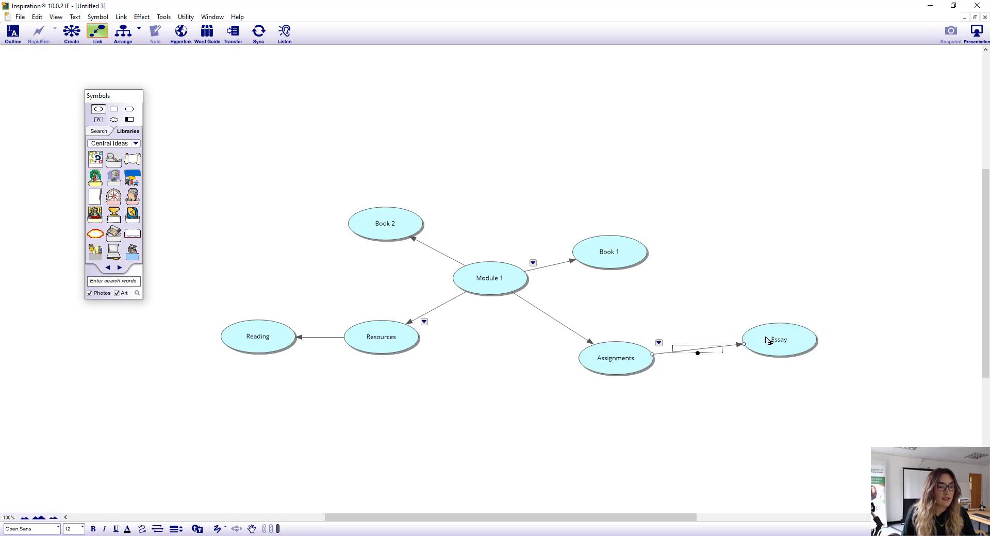
left_click(794, 350)
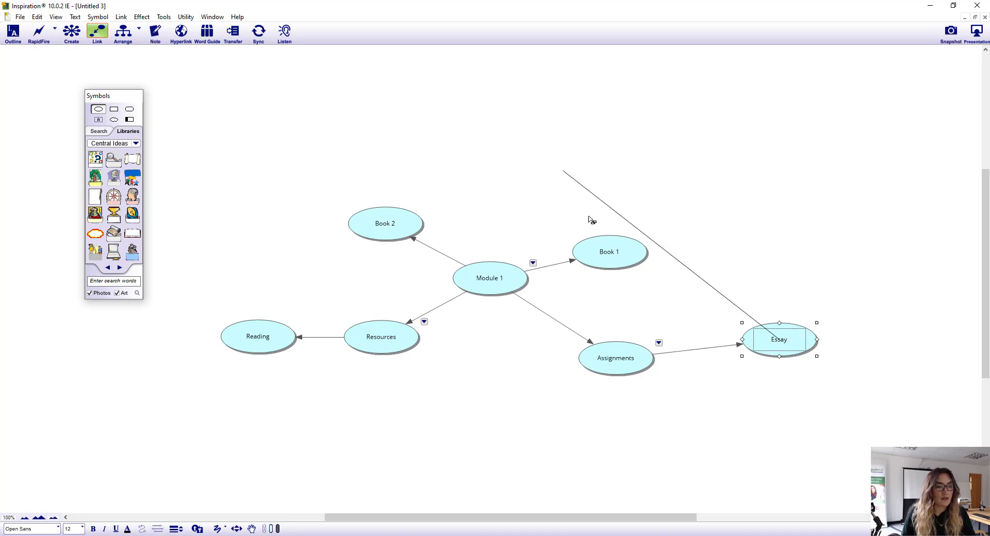
left_click(606, 258)
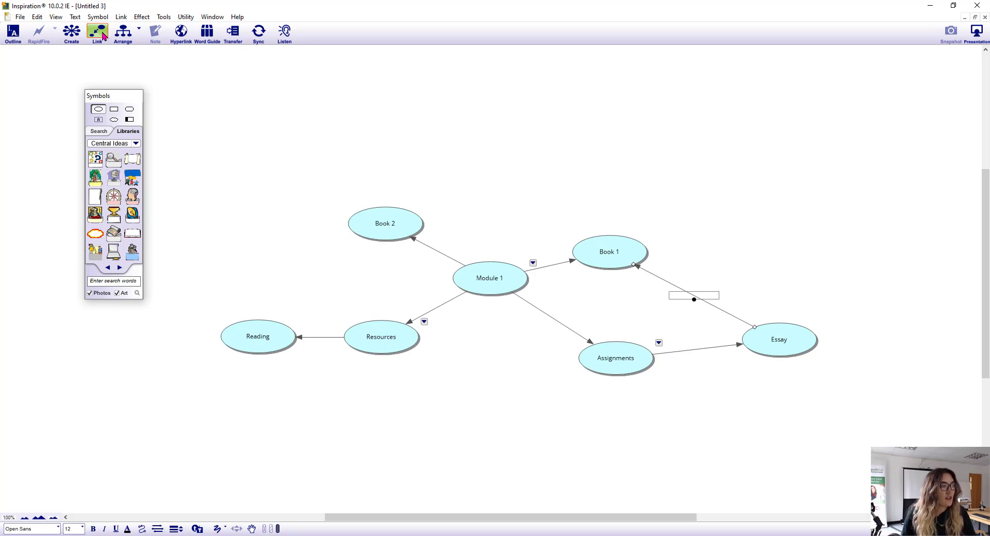
left_click(103, 38)
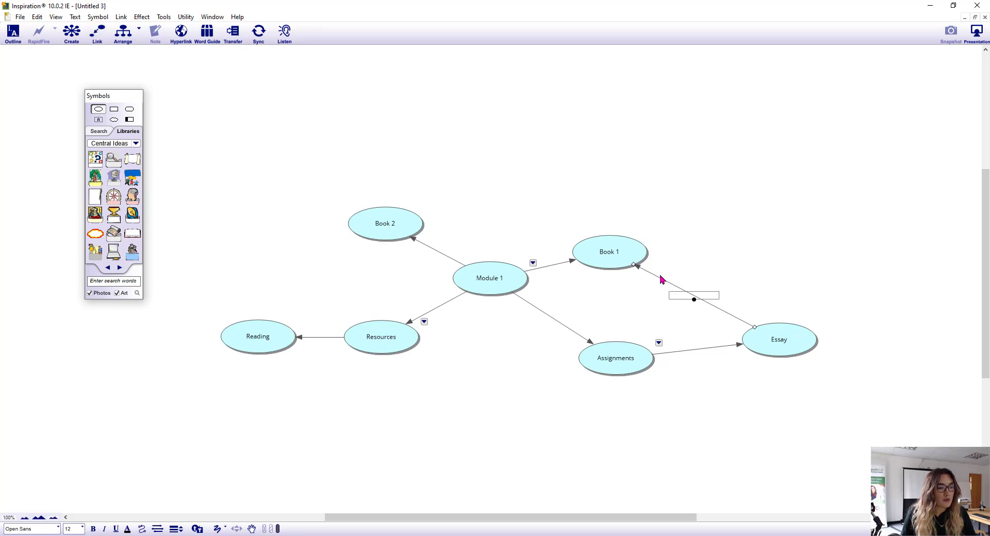
Step: Add a link from Assignments to Book 1 and label it with the linking phrase "includes"
left_click(621, 355)
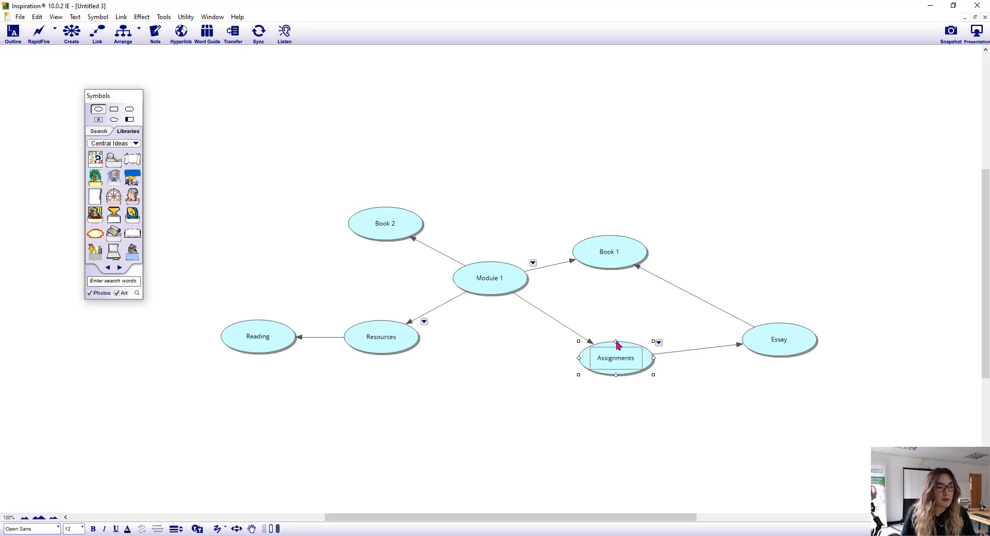
left_click_drag(616, 343, 611, 256)
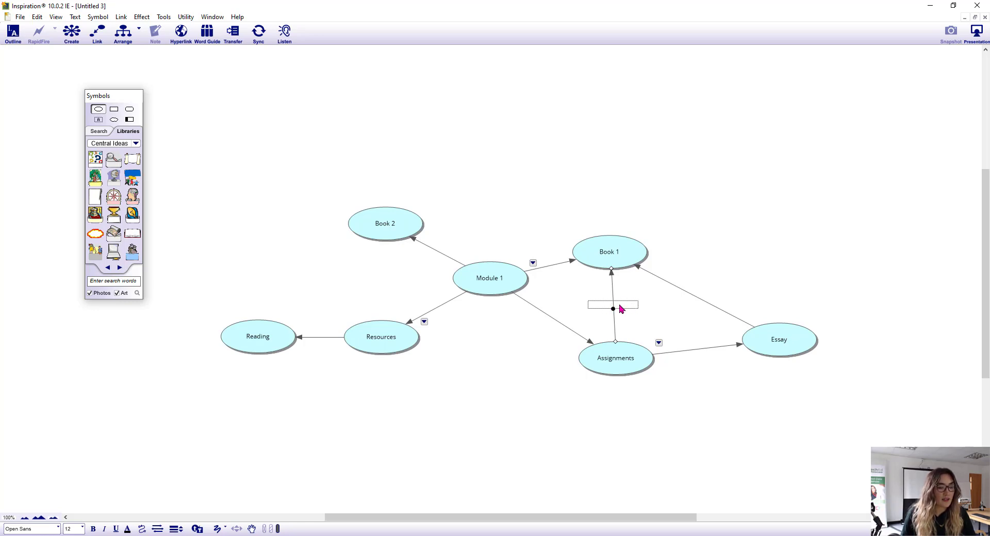
left_click(637, 306)
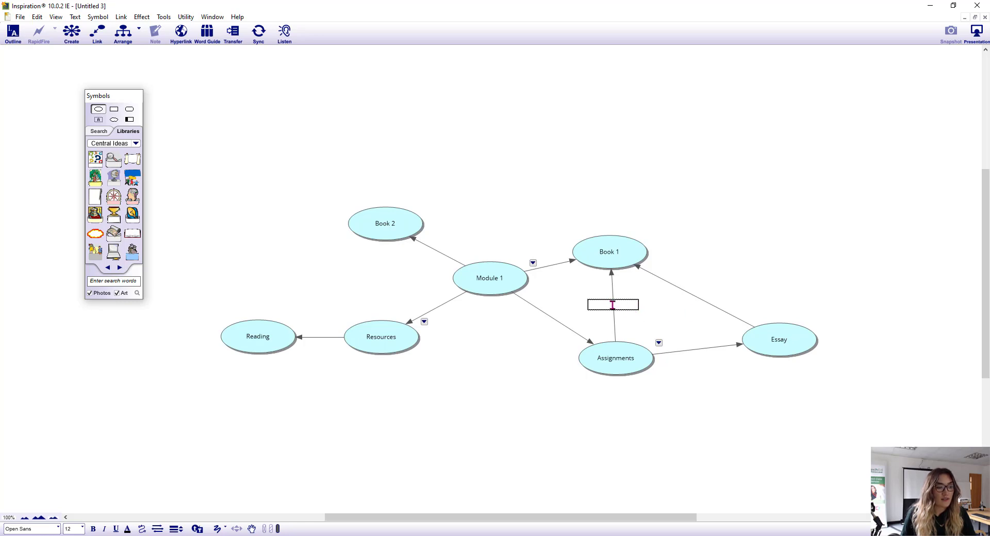
right_click(614, 305)
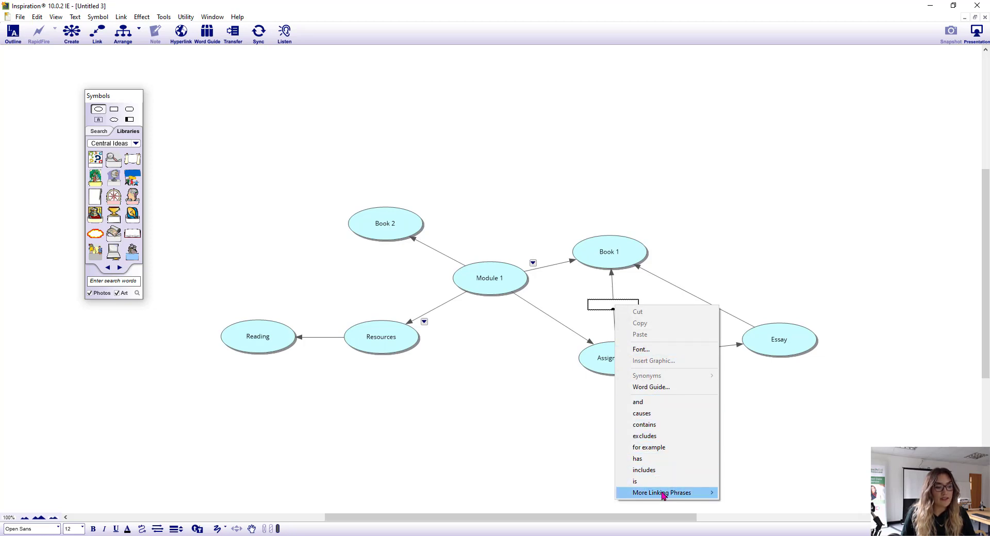
mouse_move(664, 495)
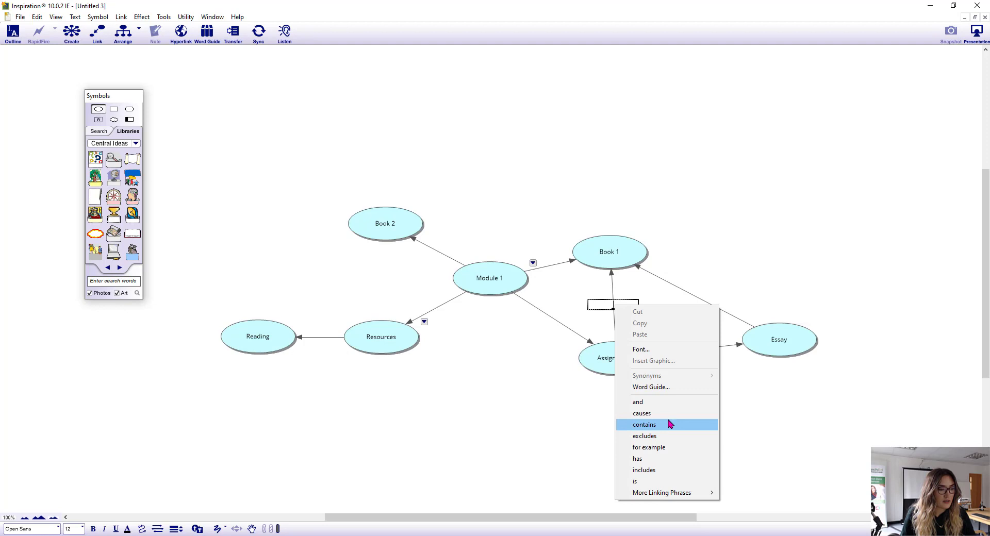
left_click(667, 469)
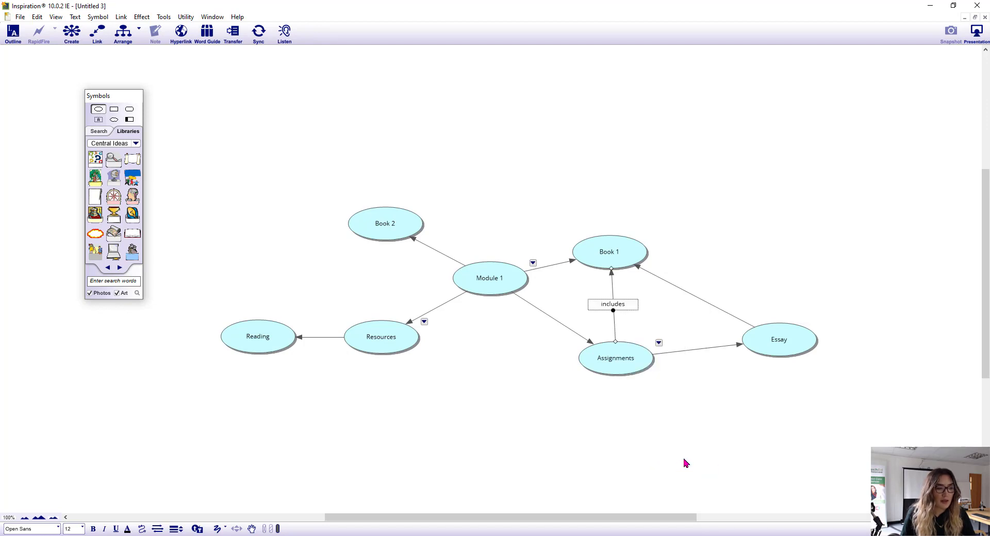
left_click(674, 451)
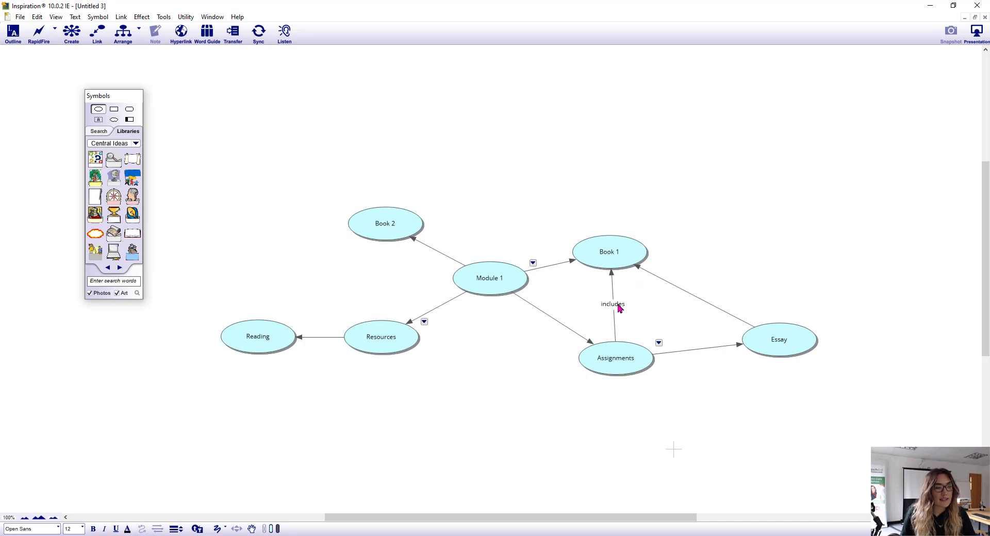
Step: Shift the "includes" link's ends left along Book 1 and right along Assignments, and undo a trial bend at its midpoint
left_click(611, 277)
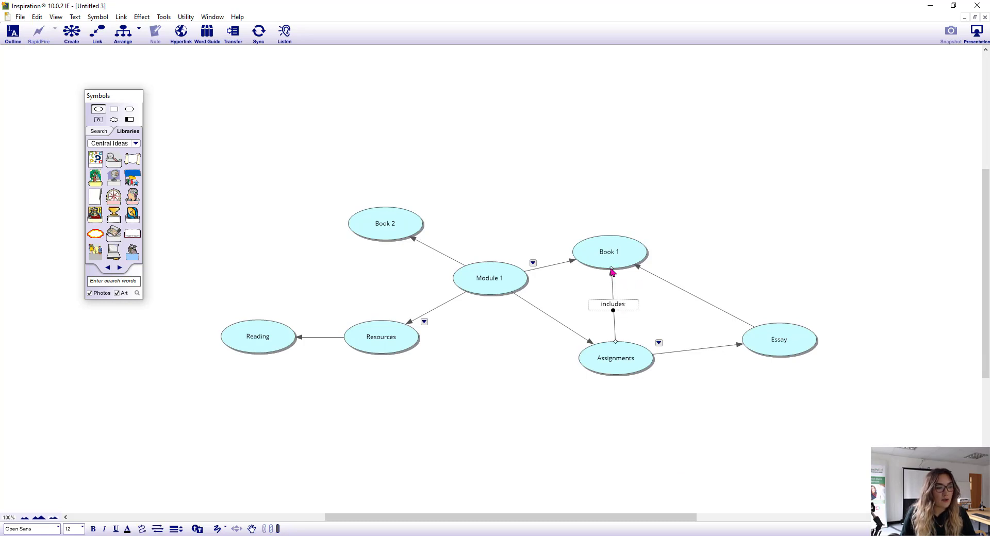
left_click_drag(611, 273, 597, 268)
left_click_drag(616, 342, 630, 343)
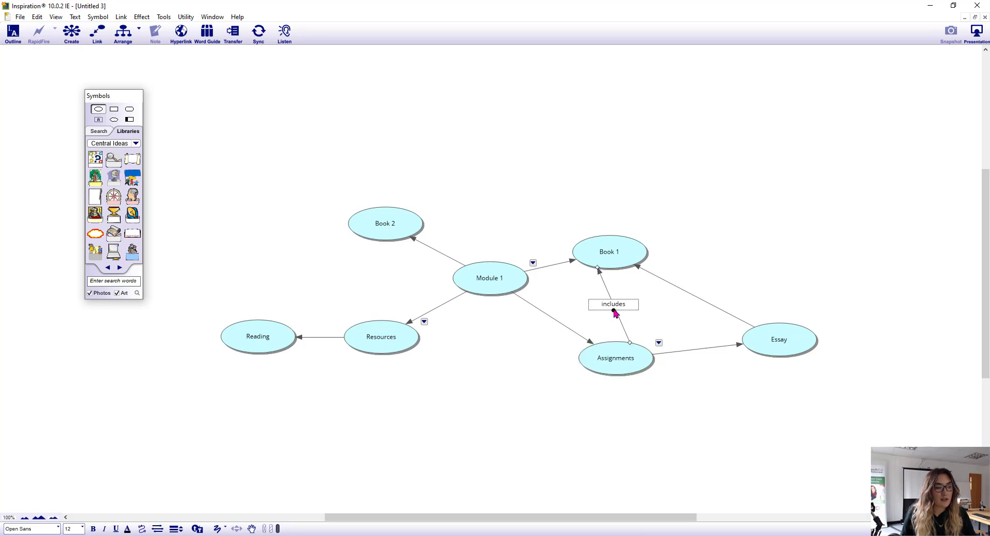
left_click_drag(614, 311, 619, 333)
key("ctrl+z")
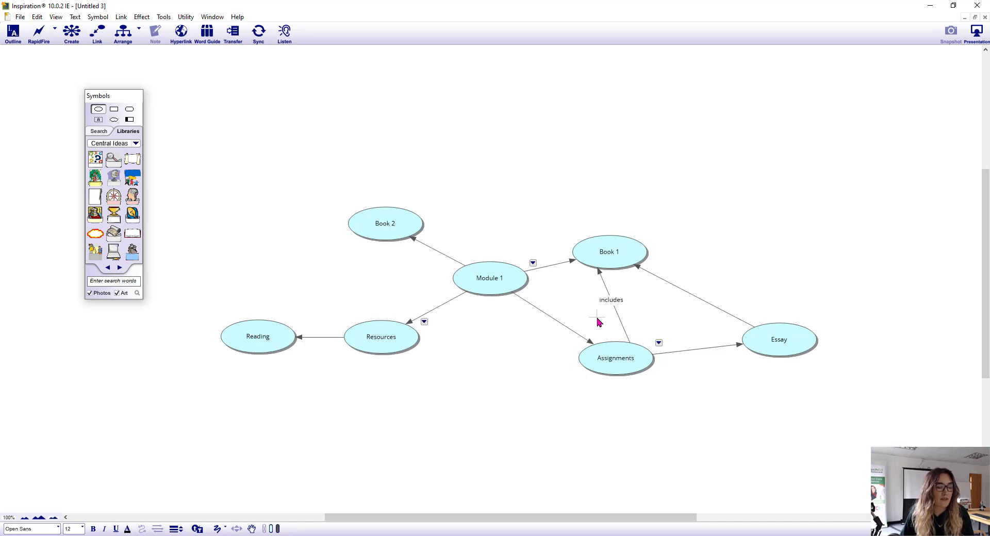
Step: Delete the link between Essay and Book 1
left_click(704, 302)
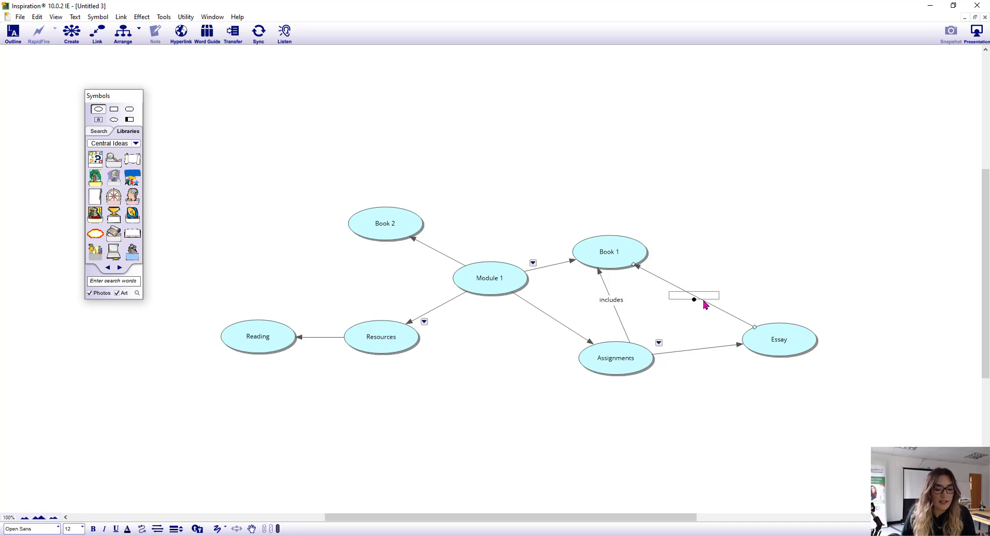
key("Delete")
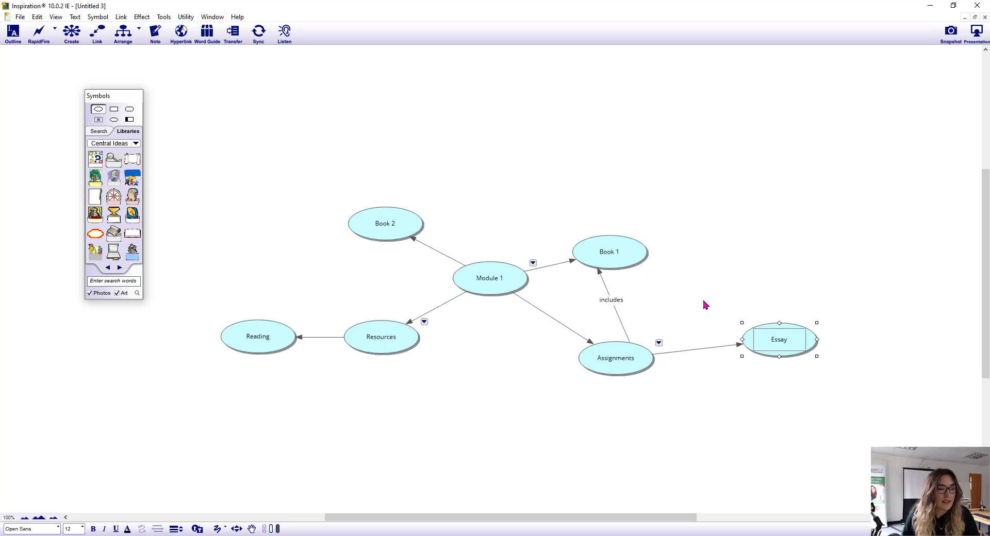
left_click(705, 304)
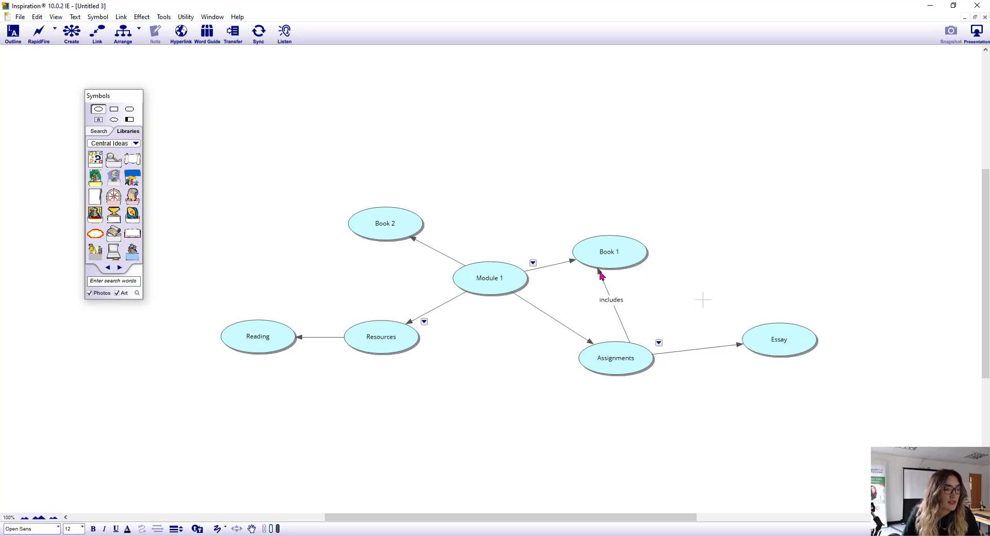
left_click(484, 400)
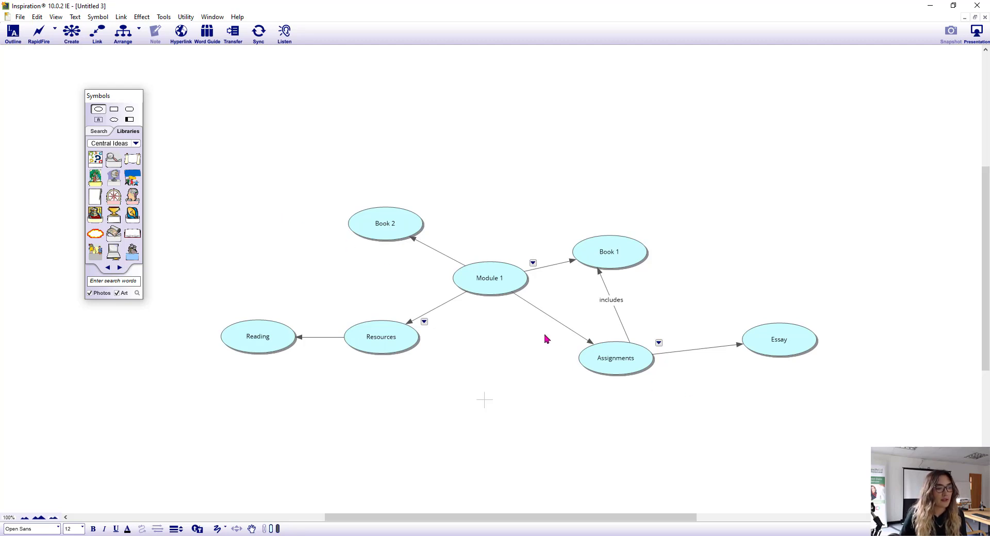
left_click(504, 293)
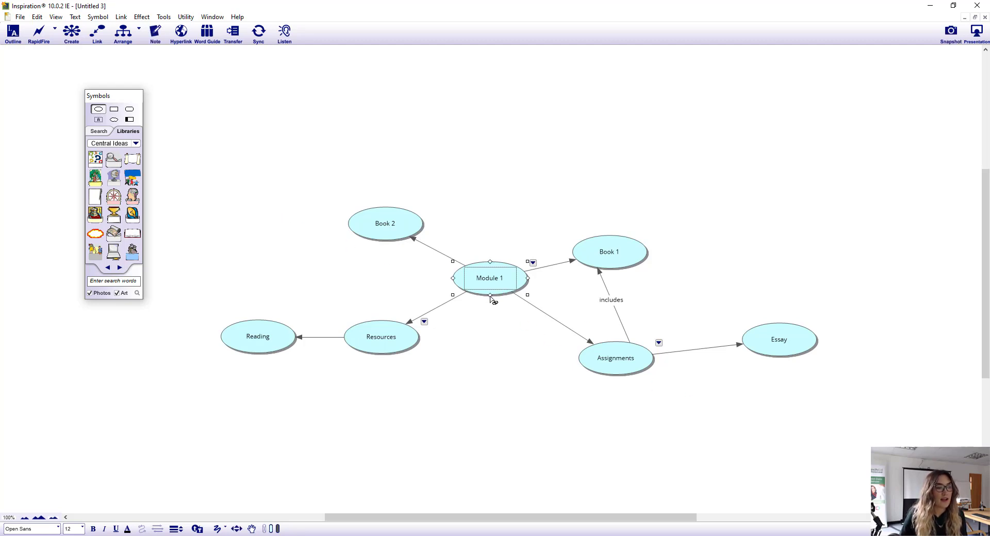
left_click(317, 259)
left_click(298, 275)
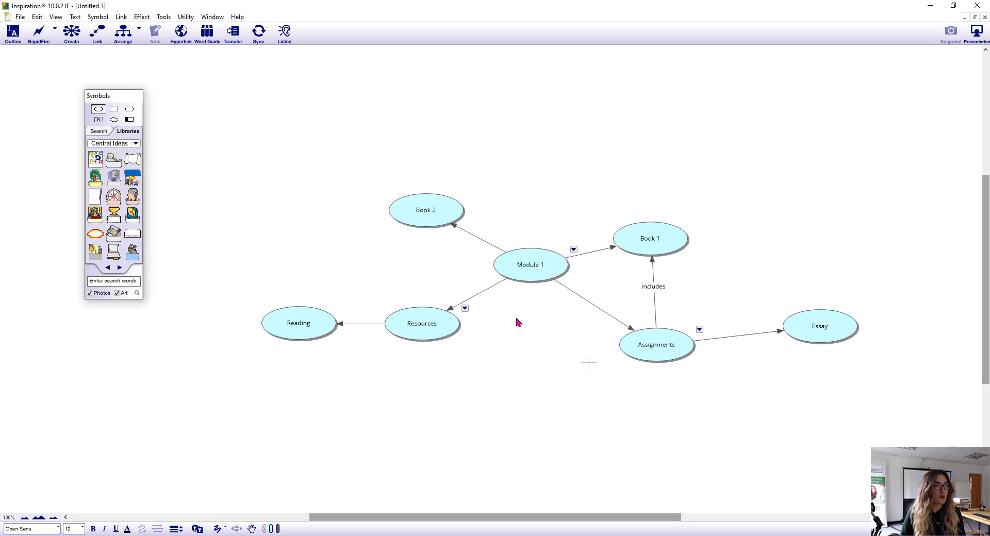
Step: Try arranging the diagram as a downward tree with right-angle links after previewing Web and Split Tree, and undo the arrangement
left_click(139, 39)
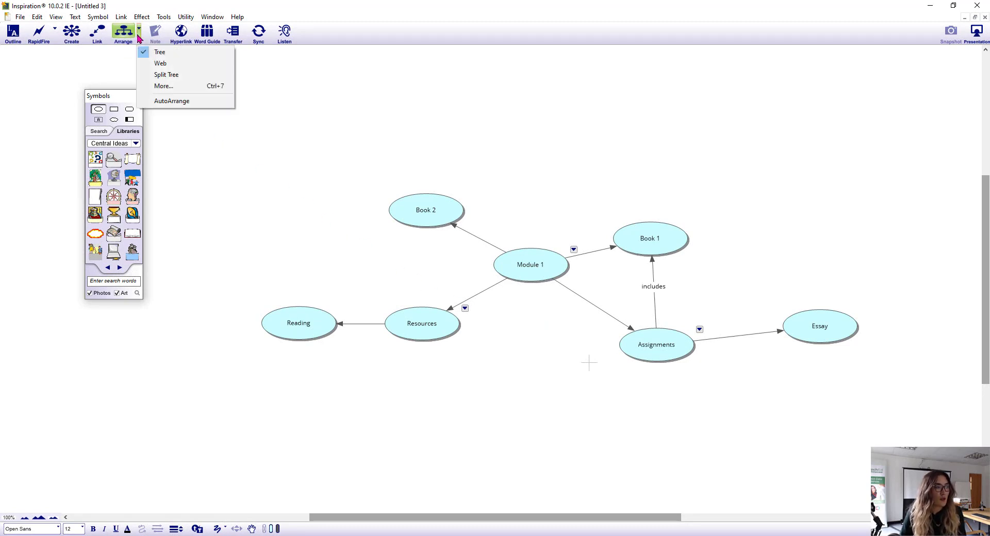
left_click(151, 88)
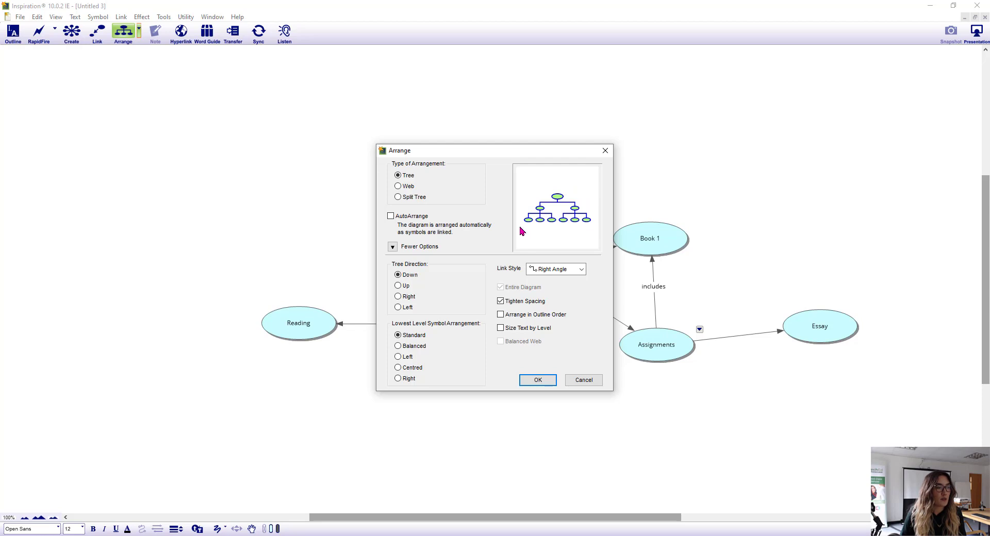
left_click(400, 187)
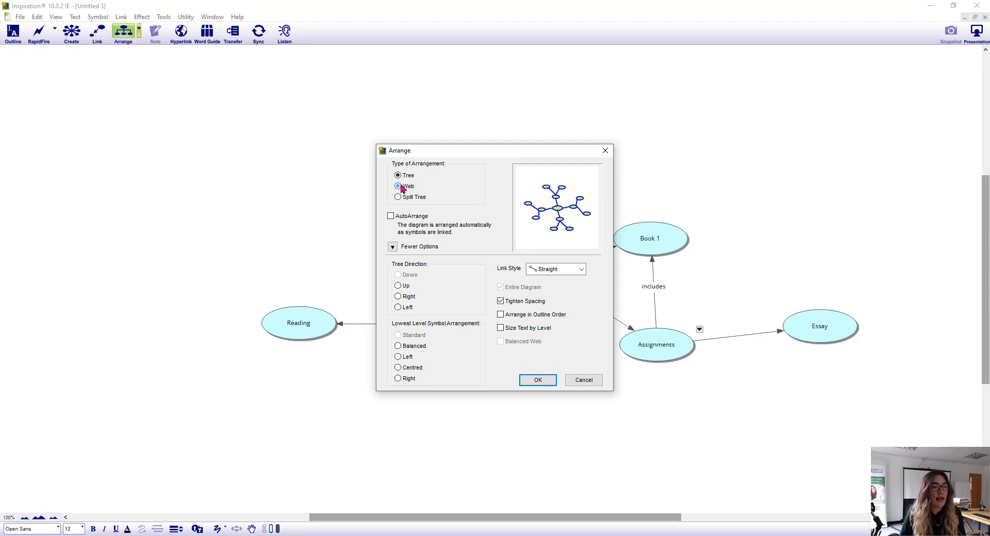
left_click(397, 197)
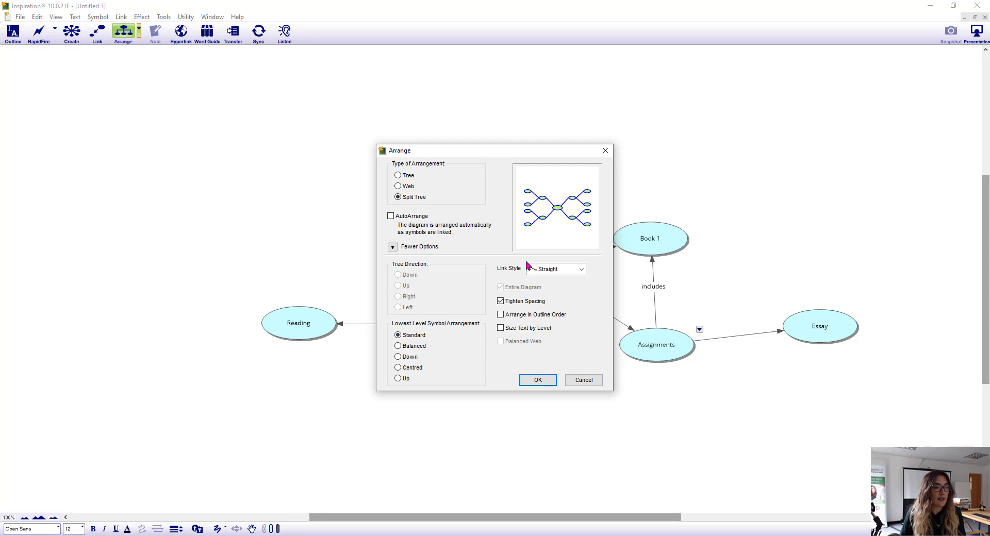
left_click(581, 269)
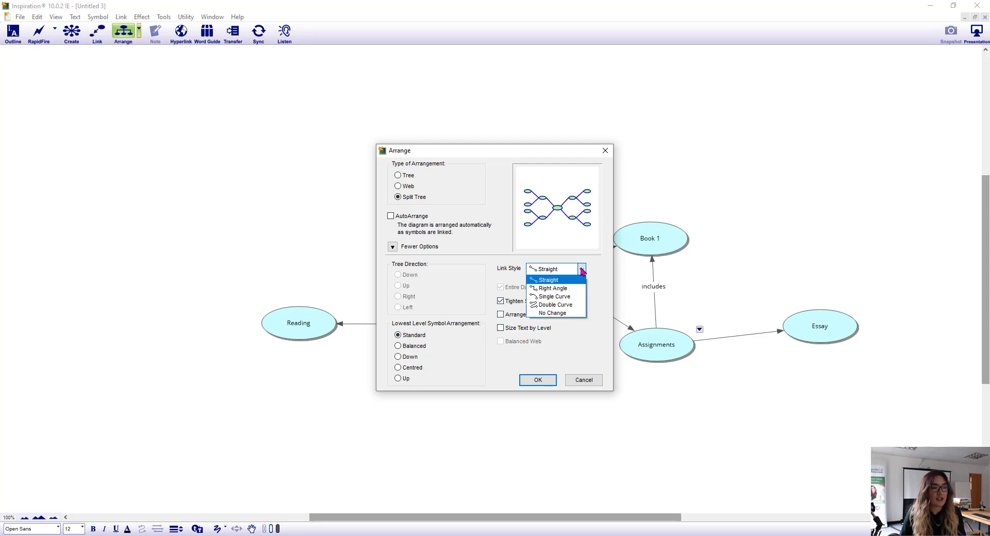
left_click(581, 270)
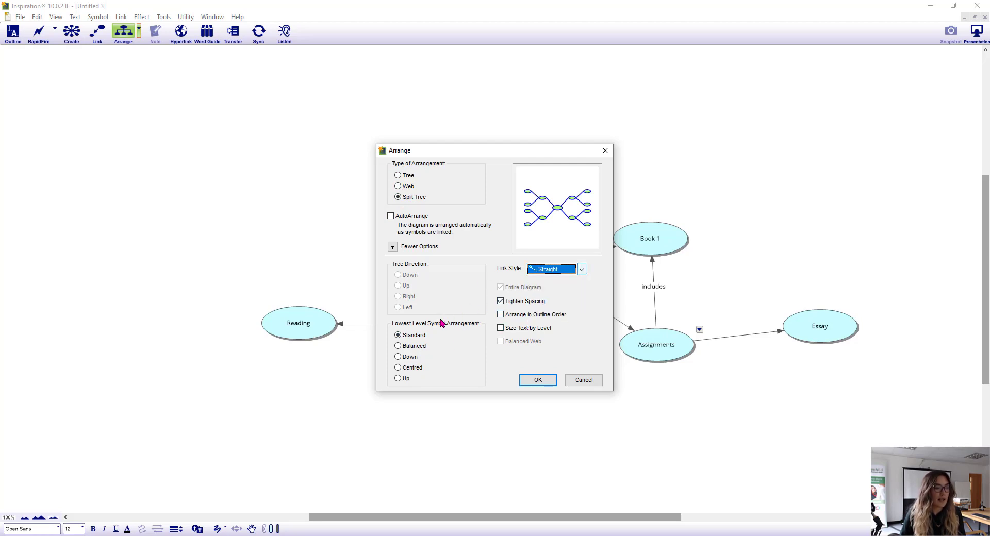
left_click(398, 176)
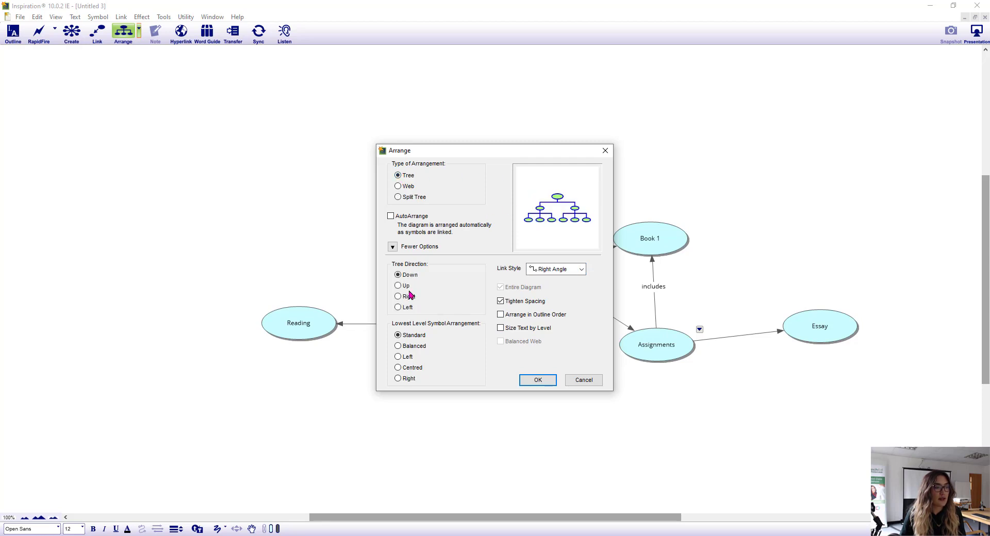
left_click(526, 381)
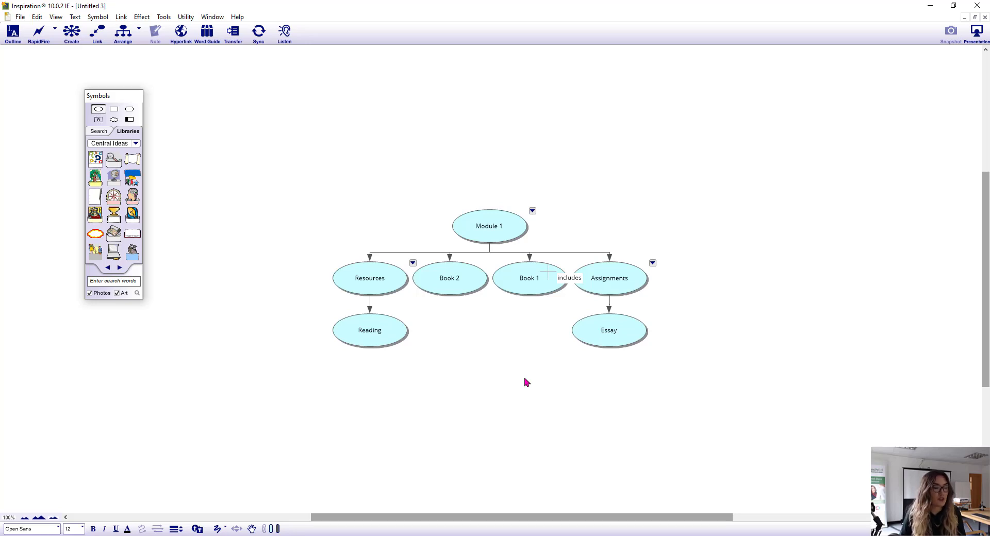
key("ctrl+z")
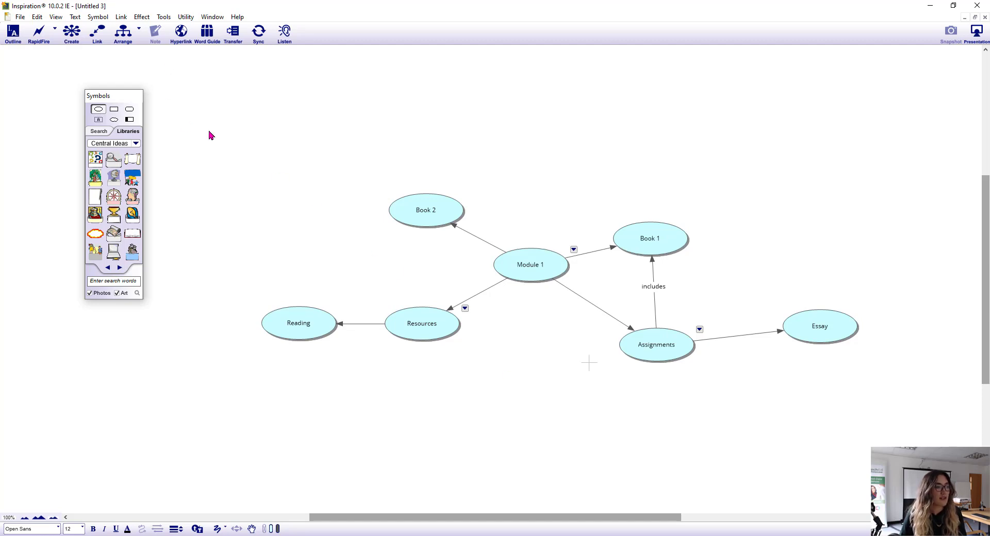
Step: Attach a note to the Reading symbol with "8 A4 pages" on one line and "1 image" on the next
left_click(312, 320)
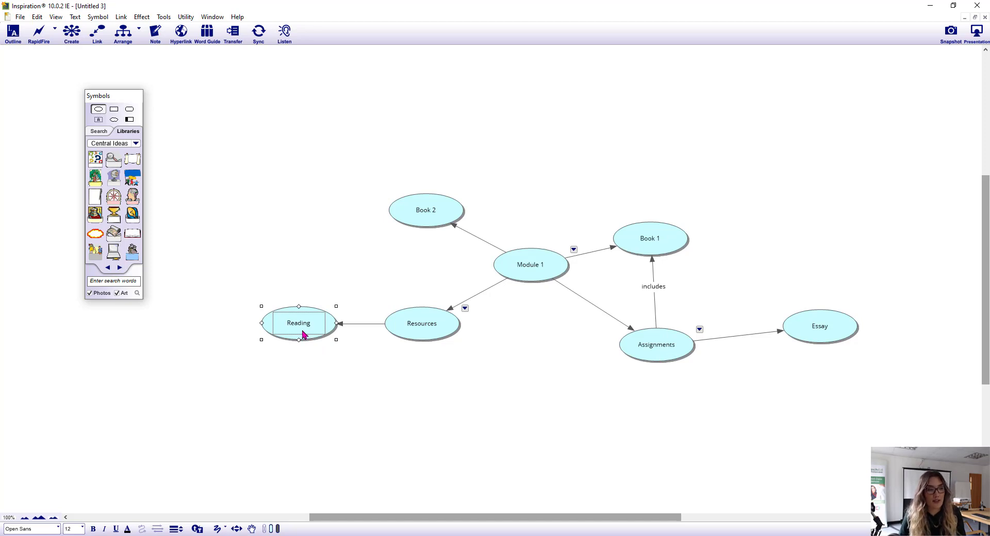
left_click(157, 37)
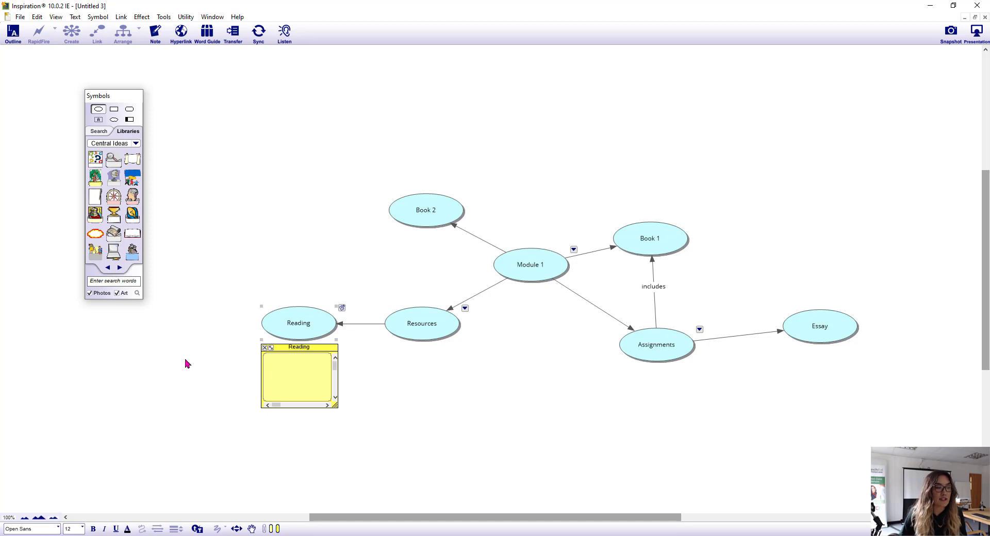
type("8 A")
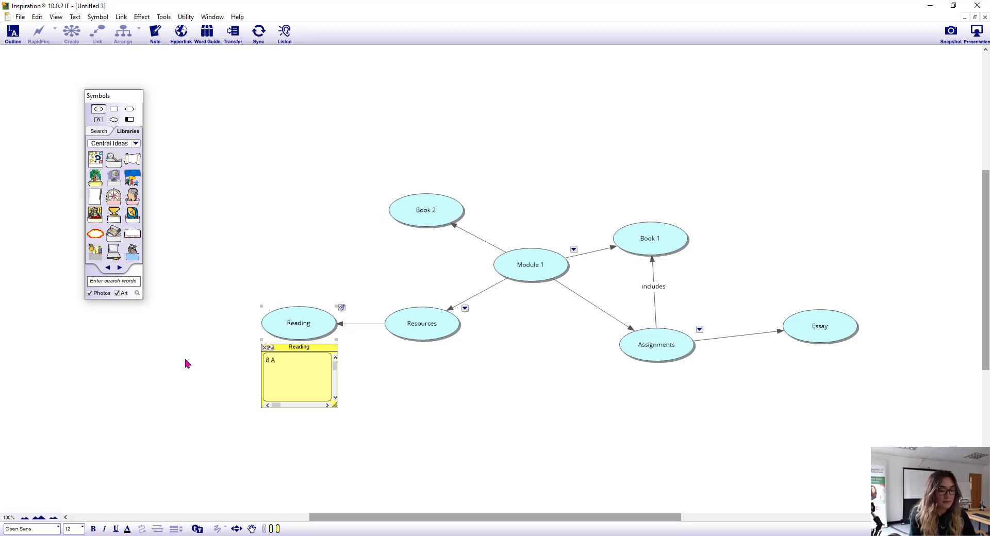
type("4 pahe")
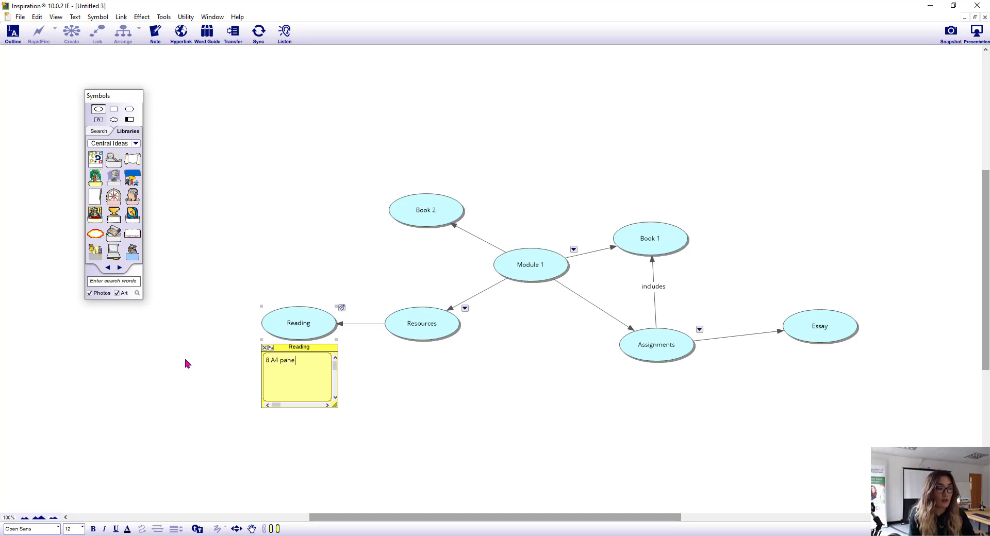
key("BackSpace")
key("BackSpace")
type("ges ")
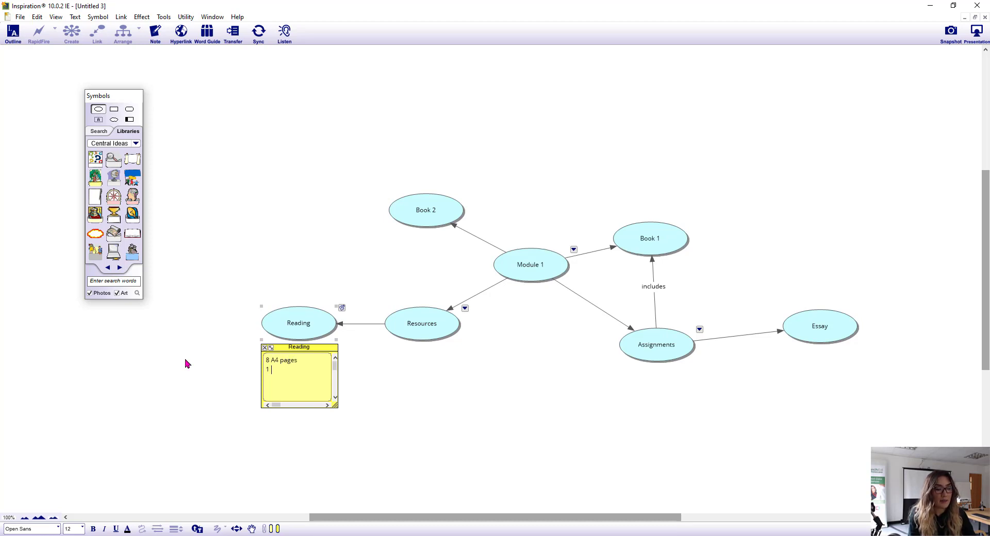
type("1 image")
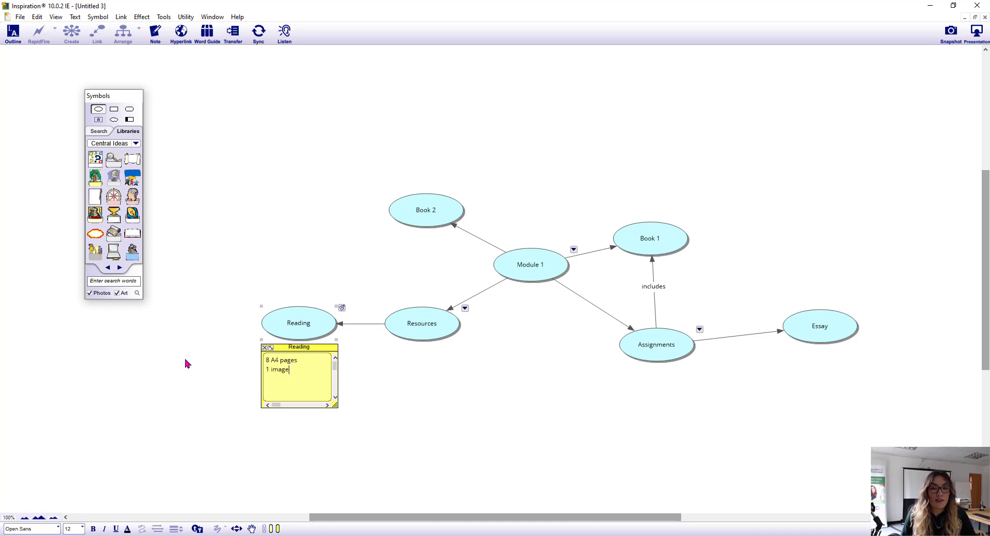
right_click(298, 371)
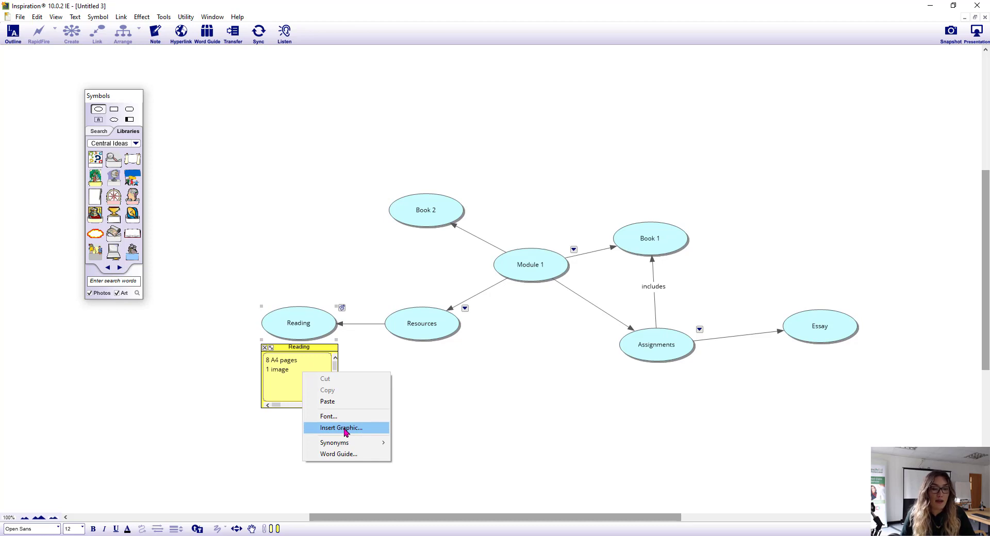
left_click(287, 393)
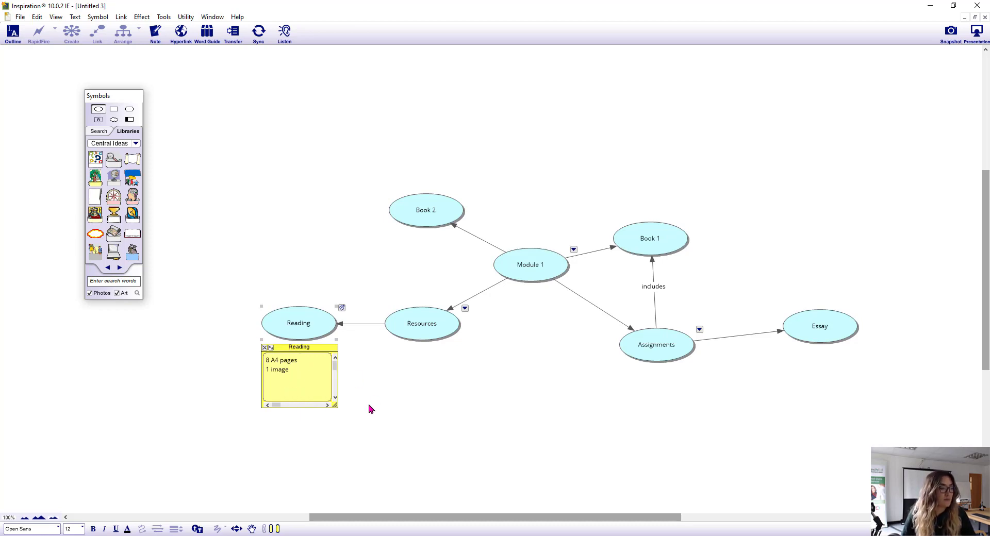
Step: Hide the Reading note, show it again, and shift it slightly left beneath its symbol
left_click(265, 348)
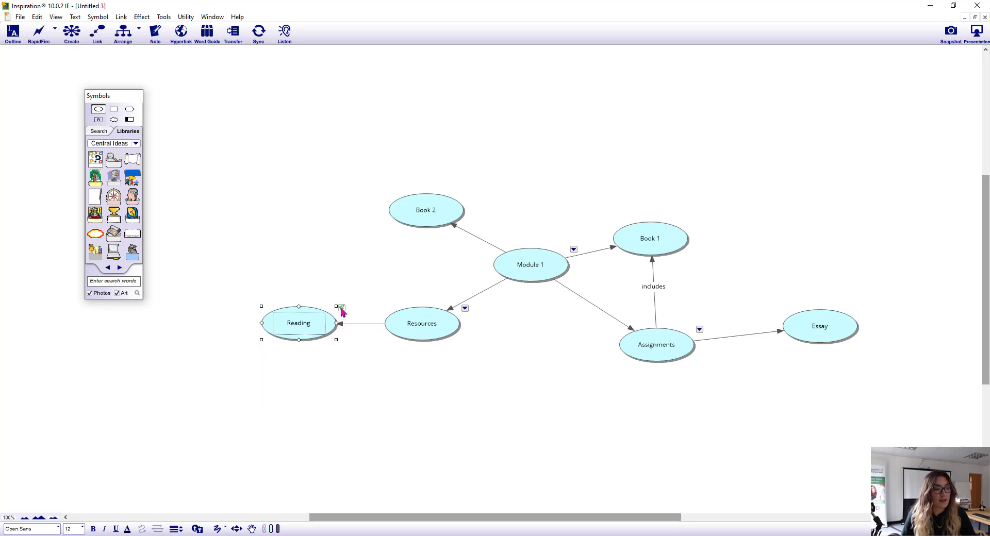
left_click(342, 310)
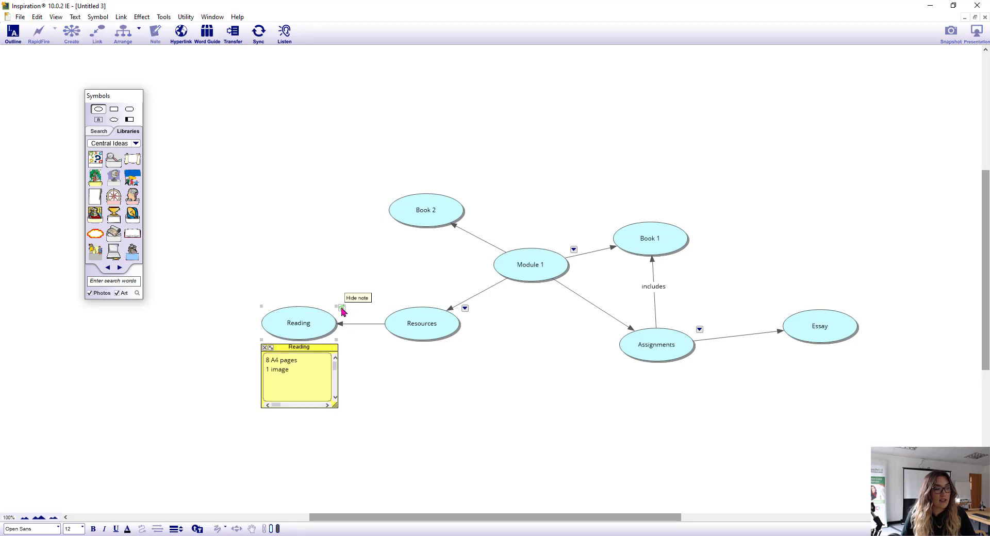
left_click_drag(301, 344, 266, 342)
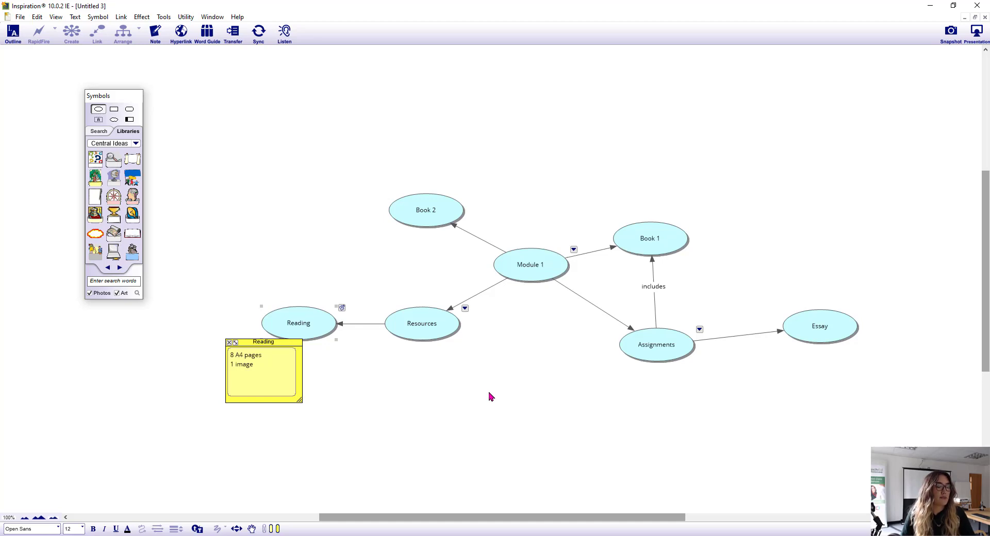
left_click(501, 384)
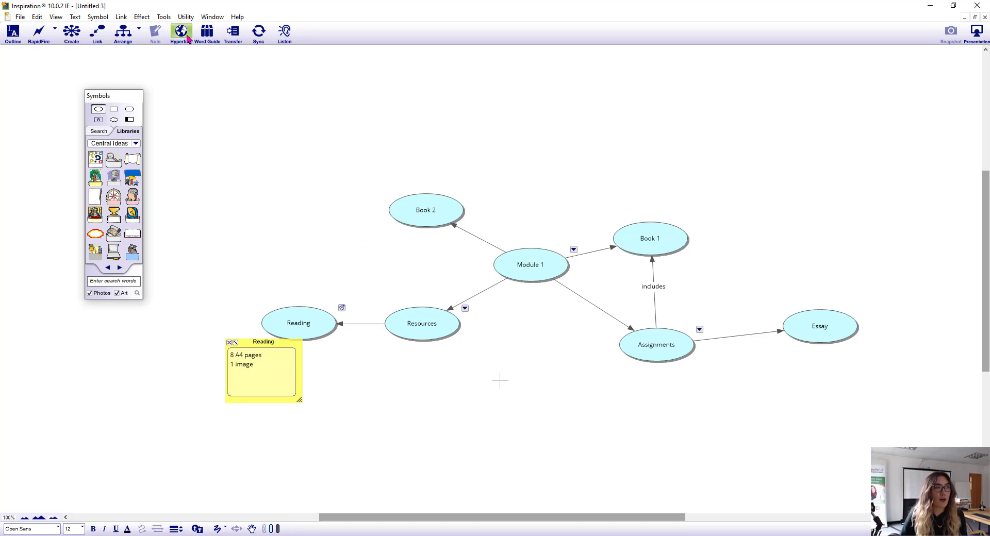
left_click(446, 215)
left_click(446, 215)
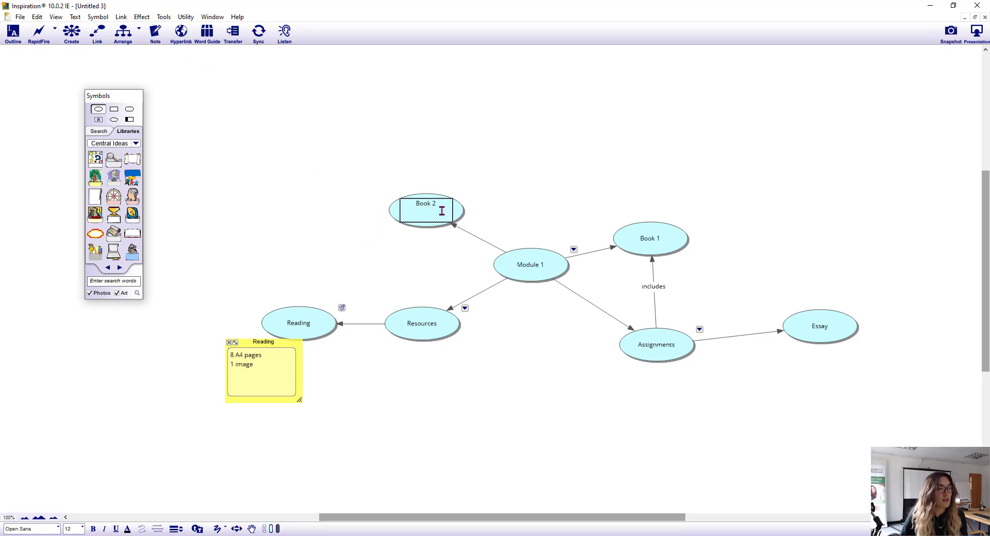
left_click_drag(441, 205, 406, 218)
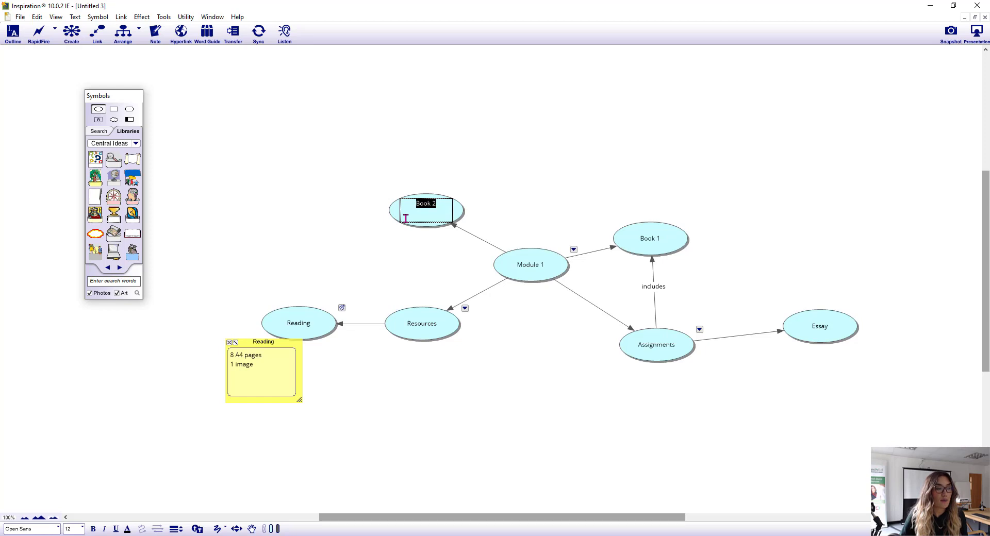
left_click(181, 33)
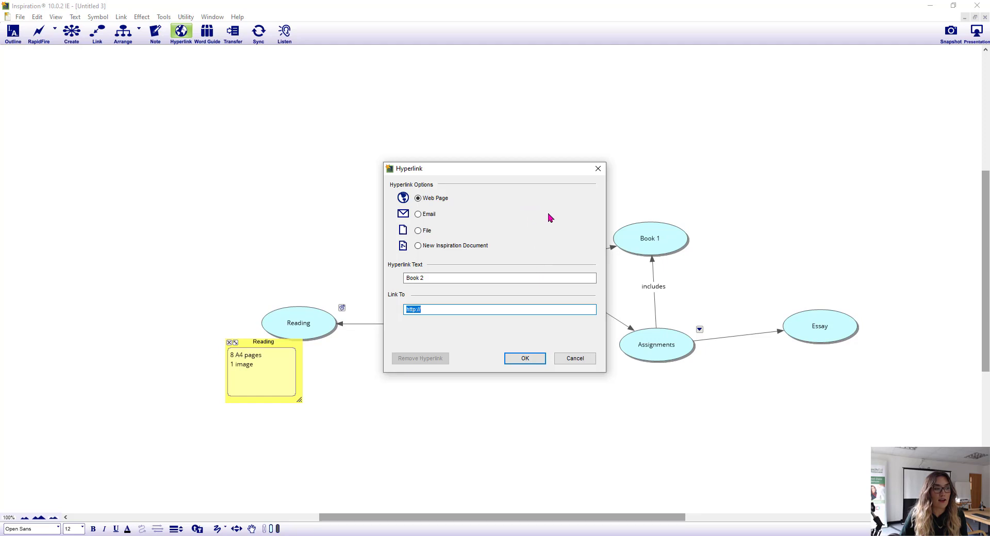
key("alt+Tab")
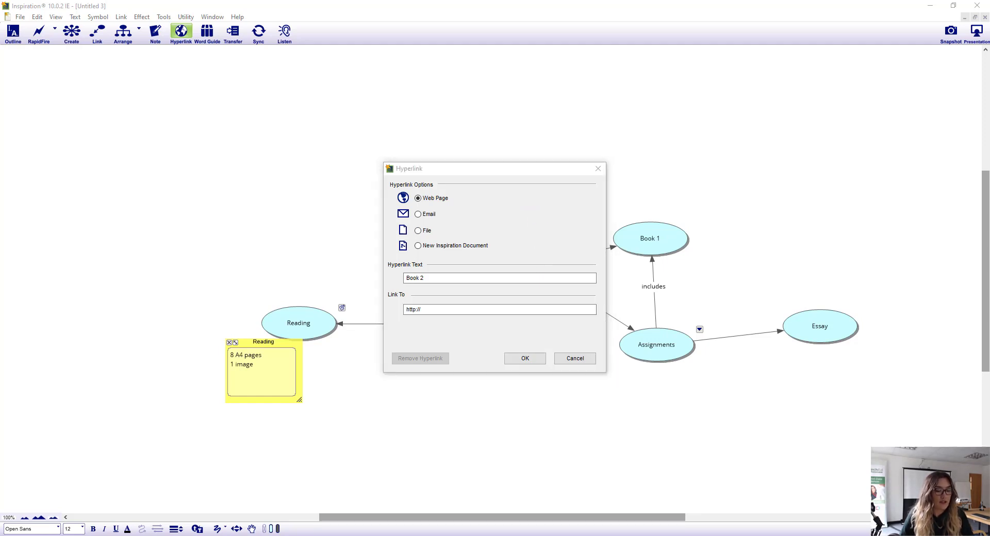
left_click(453, 309)
type("www.inspiration-at.com")
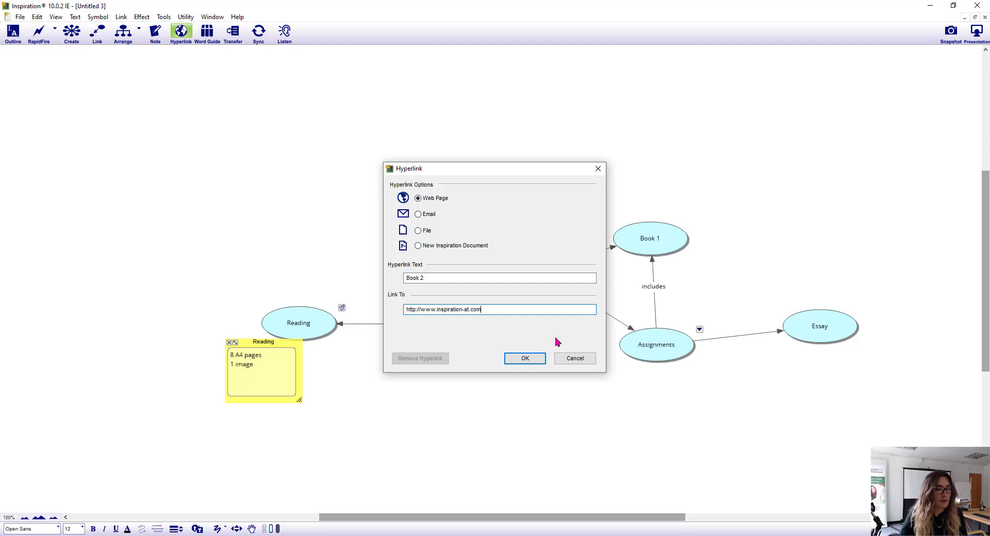
left_click(524, 359)
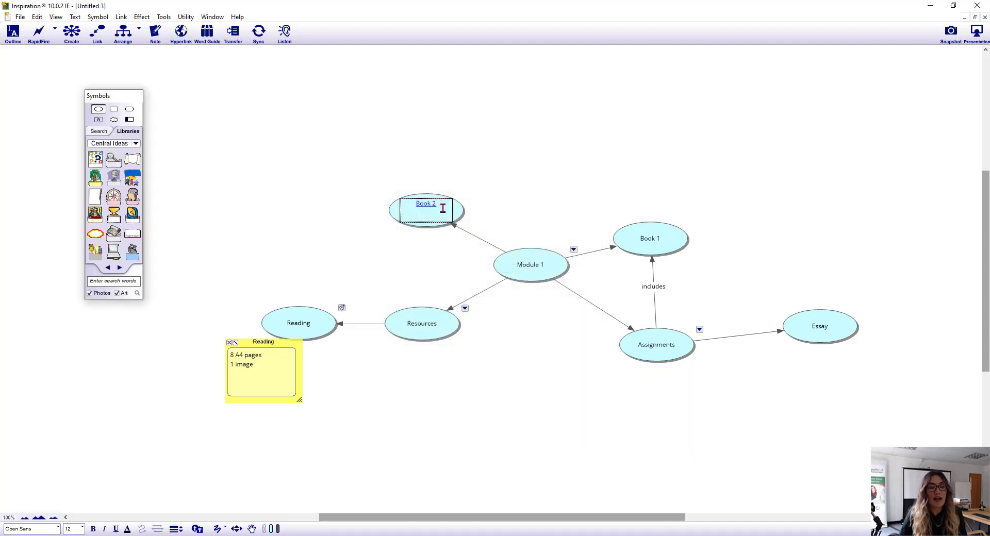
left_click(352, 227)
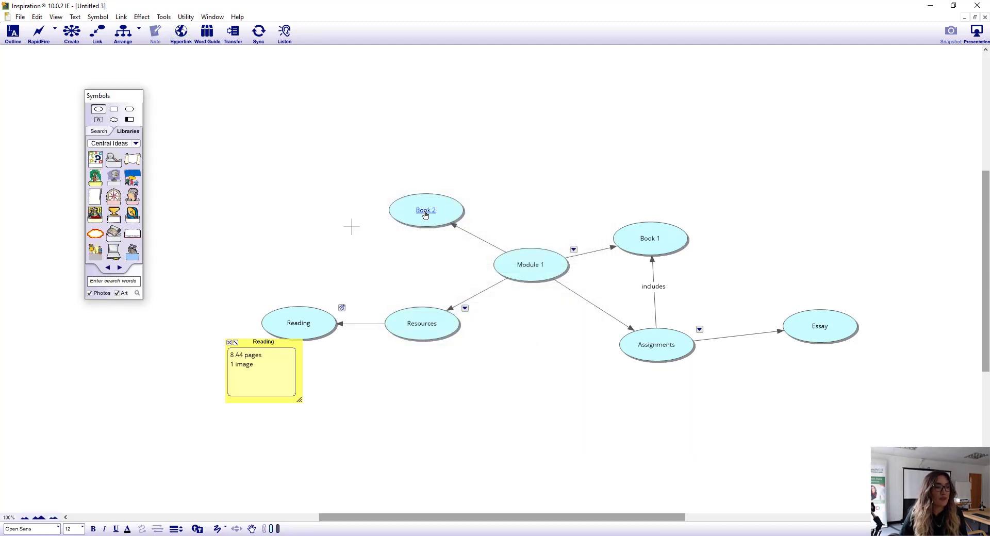
left_click(425, 213)
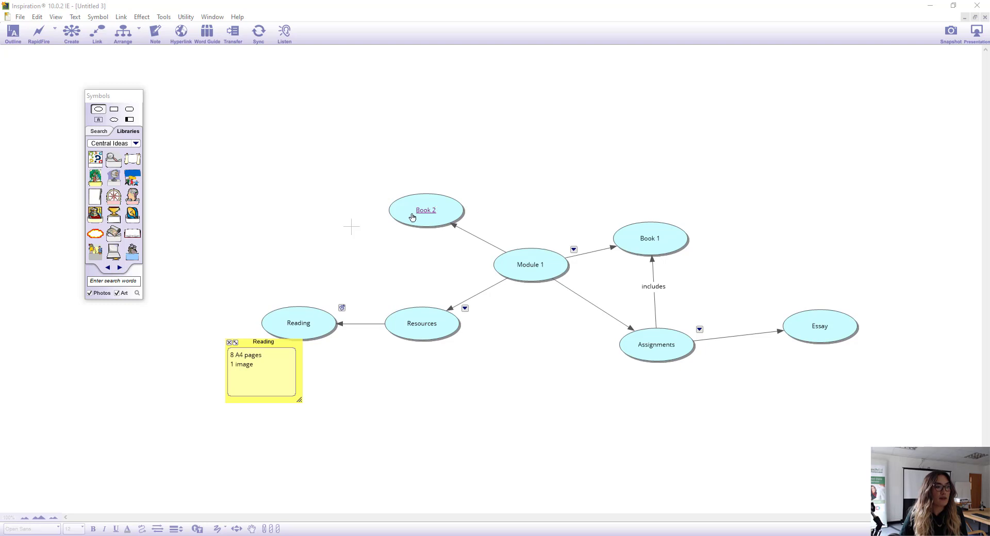
left_click(332, 202)
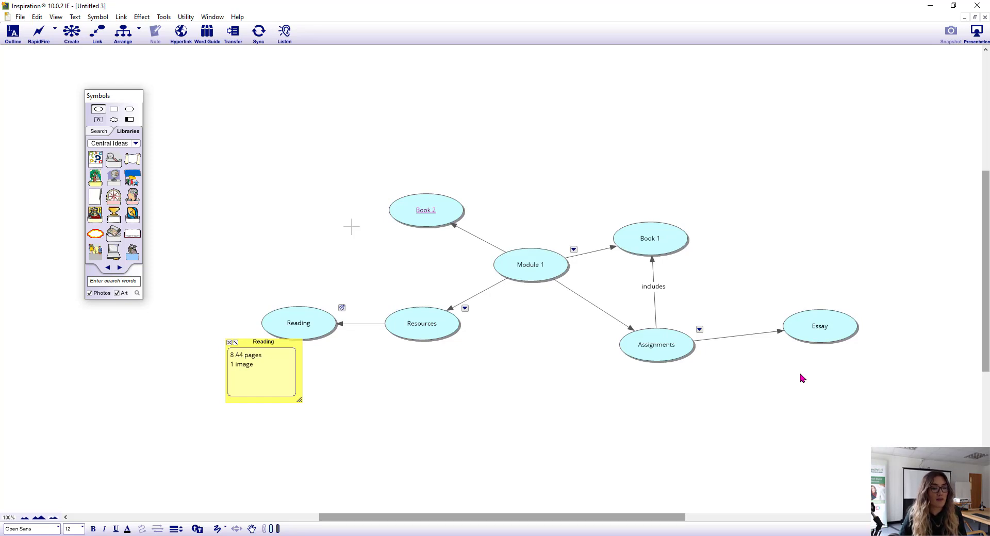
Step: Look up the word Essay in the Word Guide and replace it with the synonym "report"
left_click(822, 330)
left_click(821, 323)
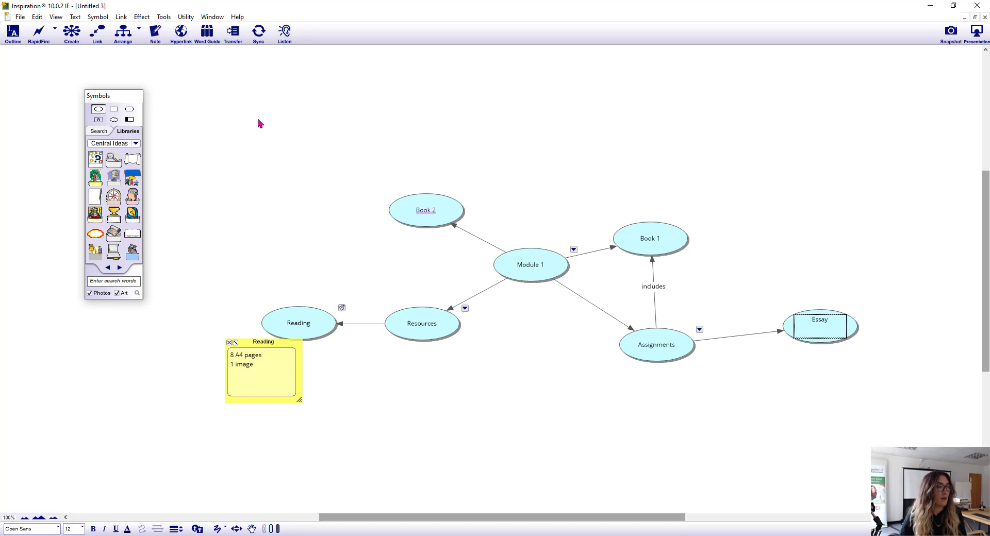
left_click(208, 33)
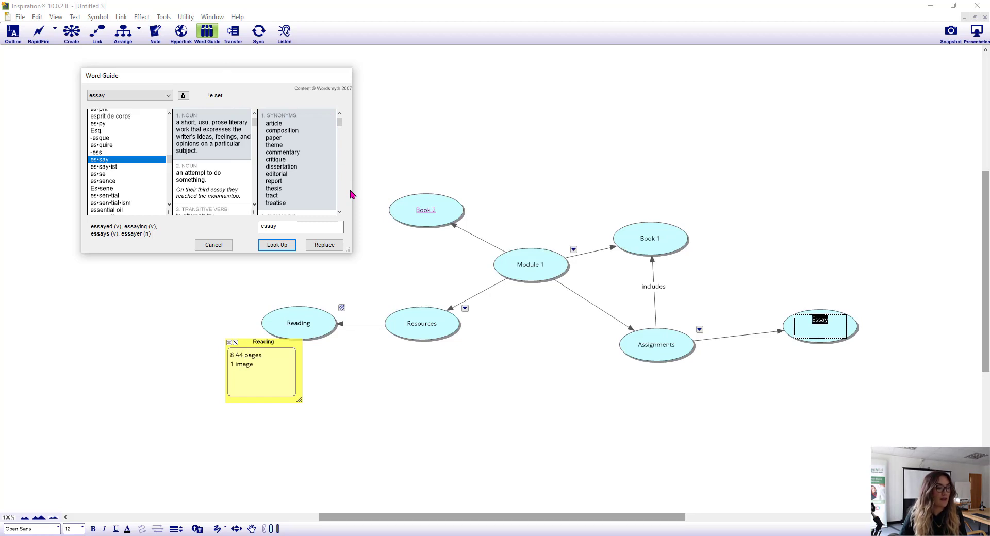
left_click(282, 183)
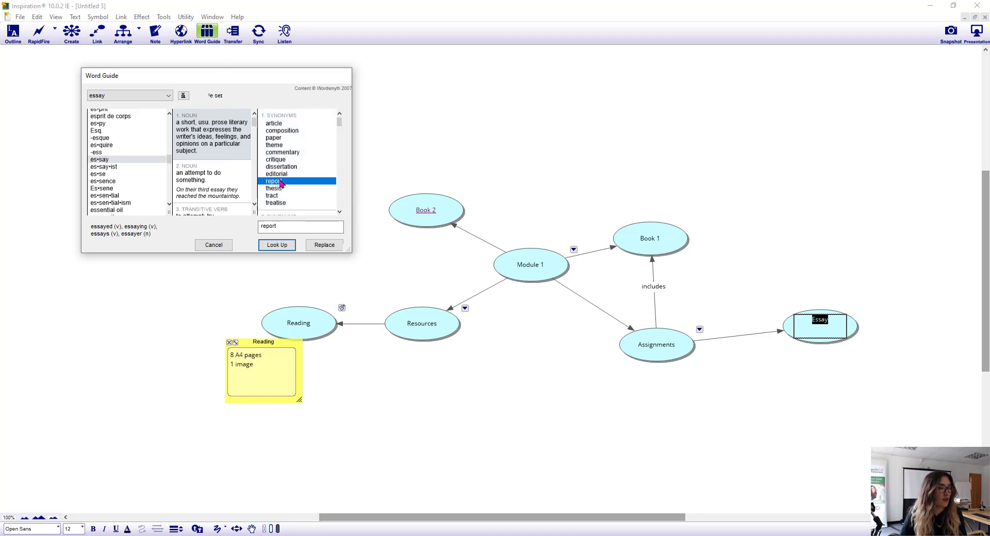
left_click(316, 247)
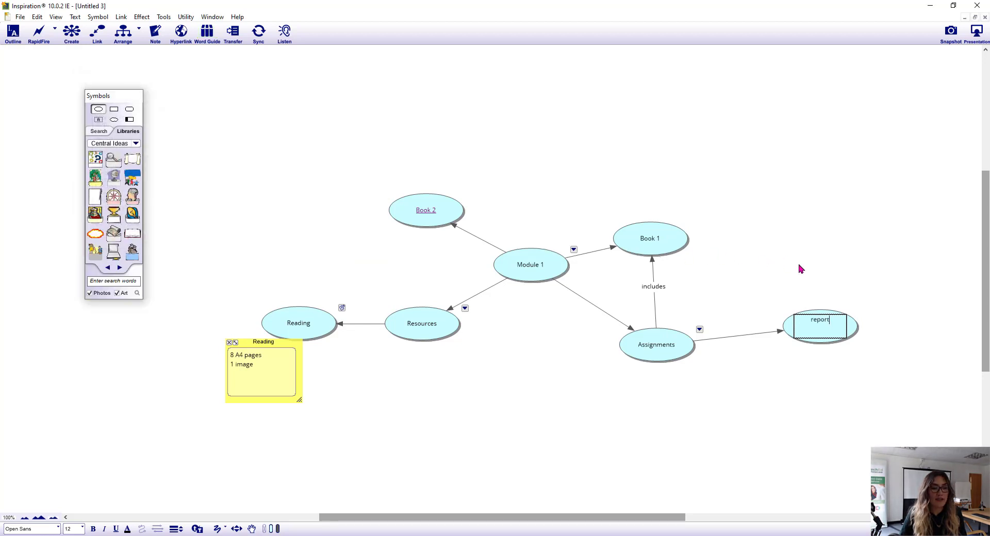
left_click(492, 359)
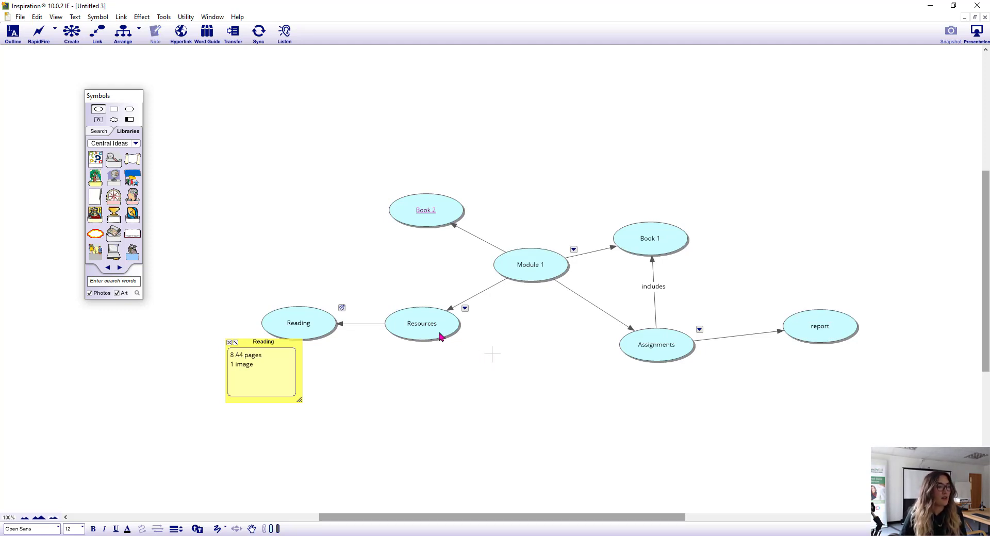
Step: Set up a word processor transfer including the diagram, topics with hidden subtopics and prefixes, notes with hidden notes, and indentation
left_click(233, 36)
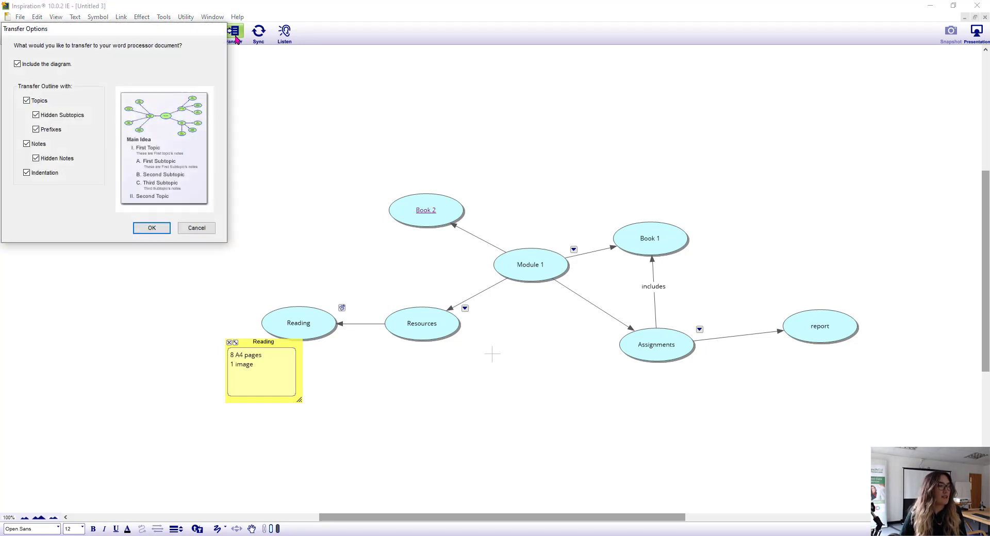
left_click_drag(194, 44, 201, 57)
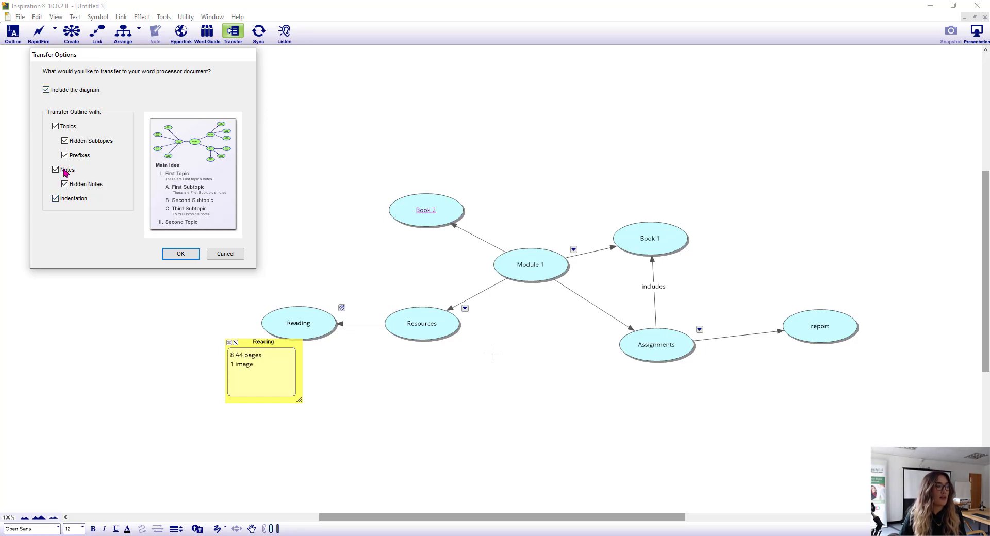
left_click(46, 90)
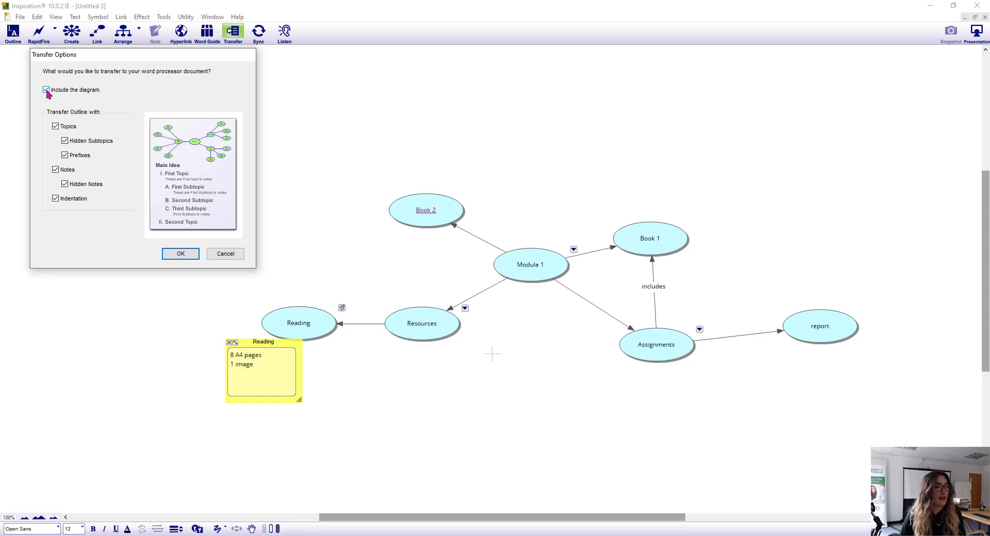
left_click(46, 90)
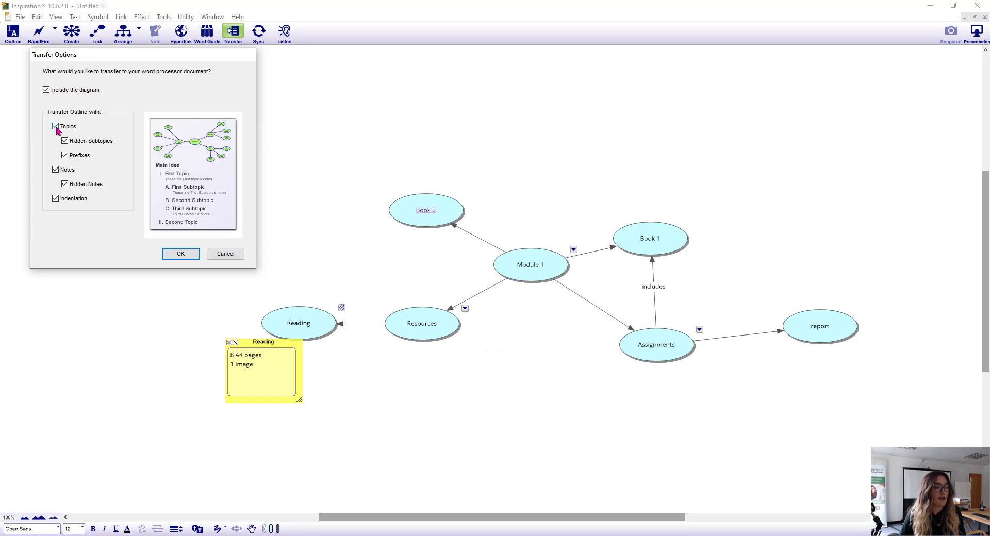
left_click(56, 127)
left_click(55, 126)
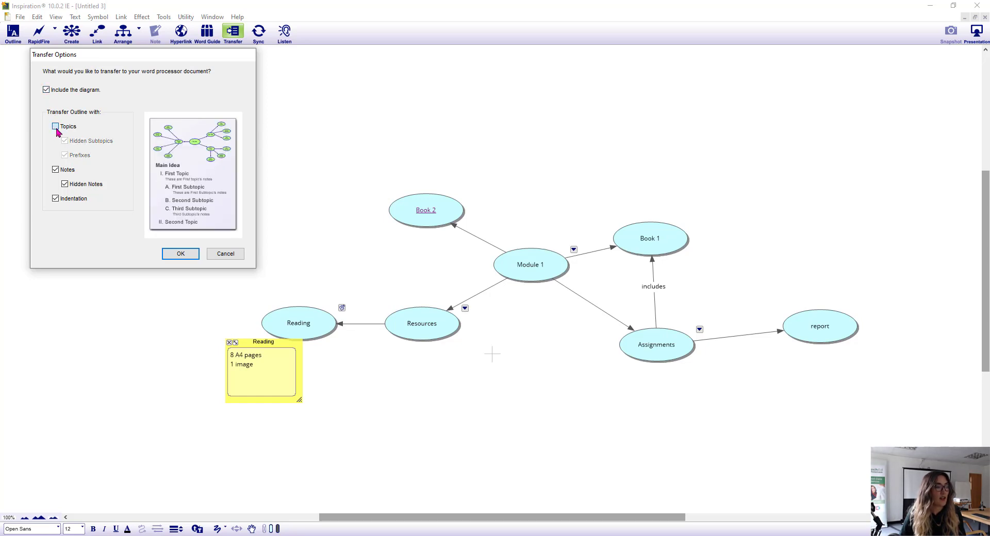
left_click(65, 155)
left_click(65, 155)
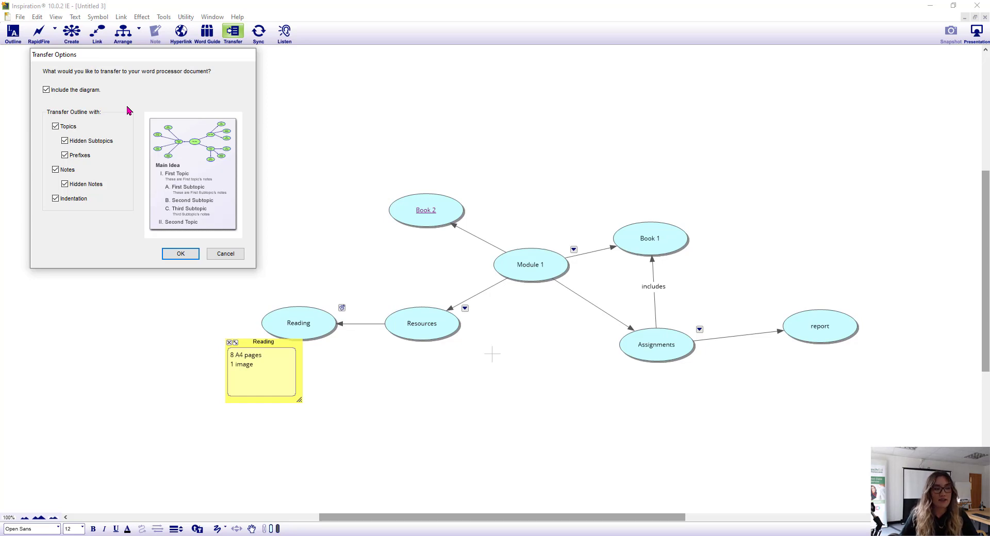
Step: Run the transfer to the word processor, saving the document as "Module 1" in Documents
left_click(183, 254)
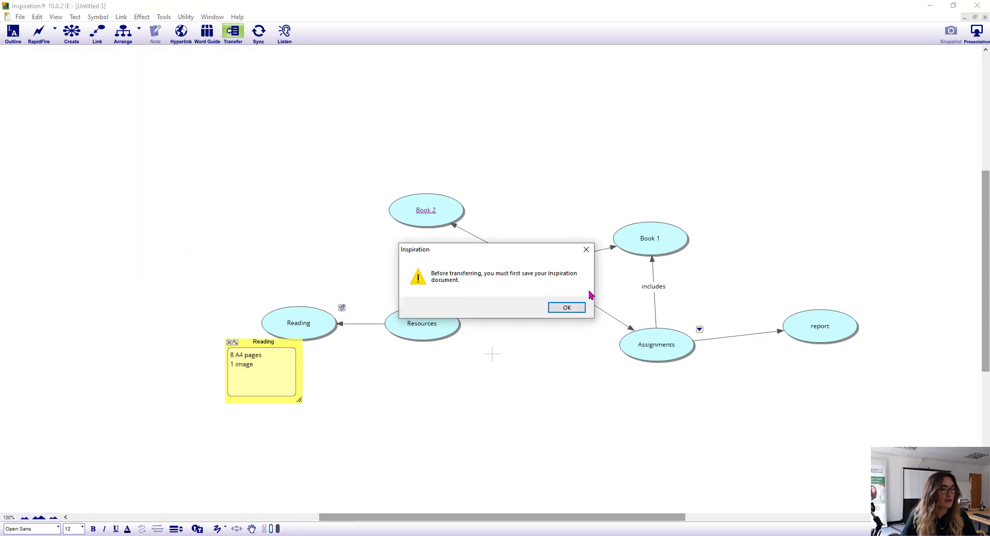
left_click(566, 308)
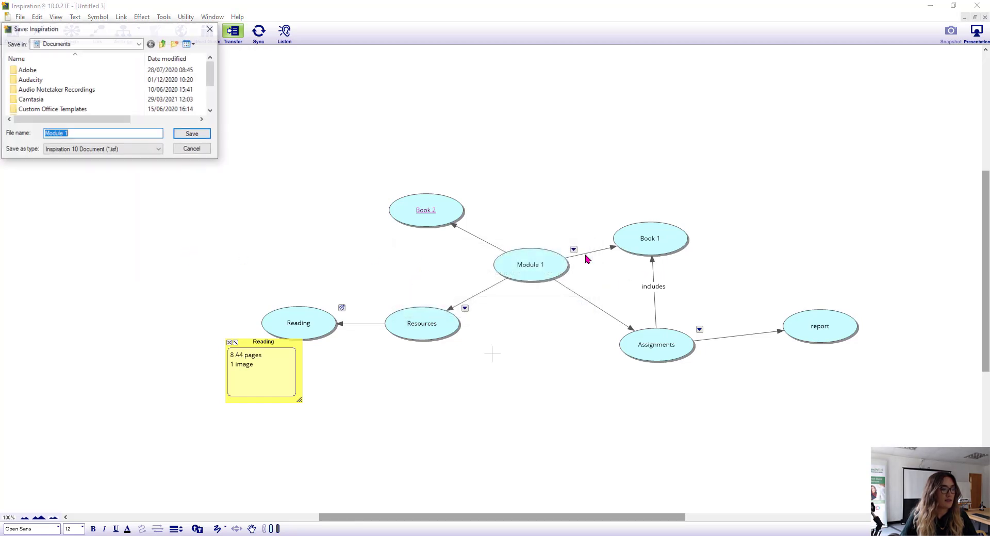
left_click(185, 136)
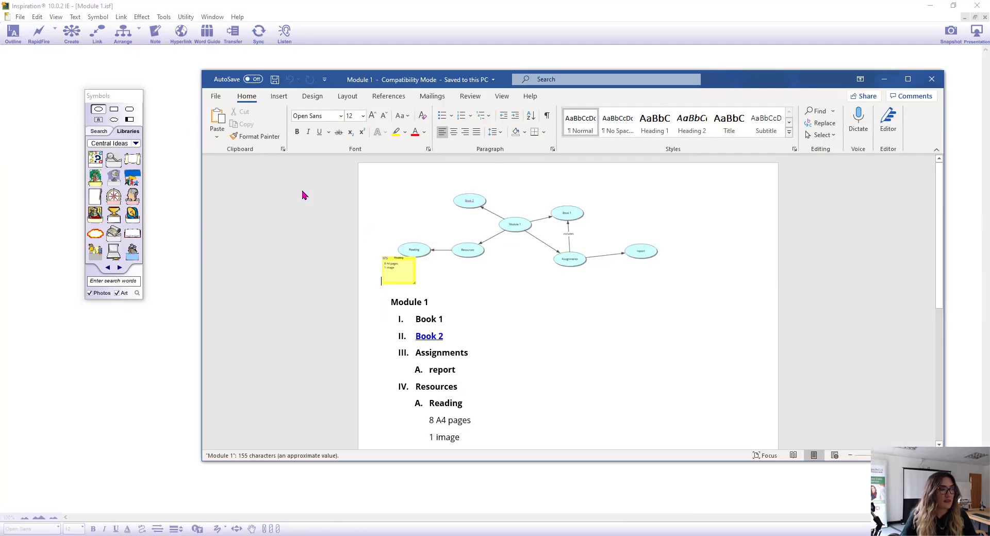
Step: Review the transferred diagram and outline in the maximised Word document, then close Word
left_click(907, 78)
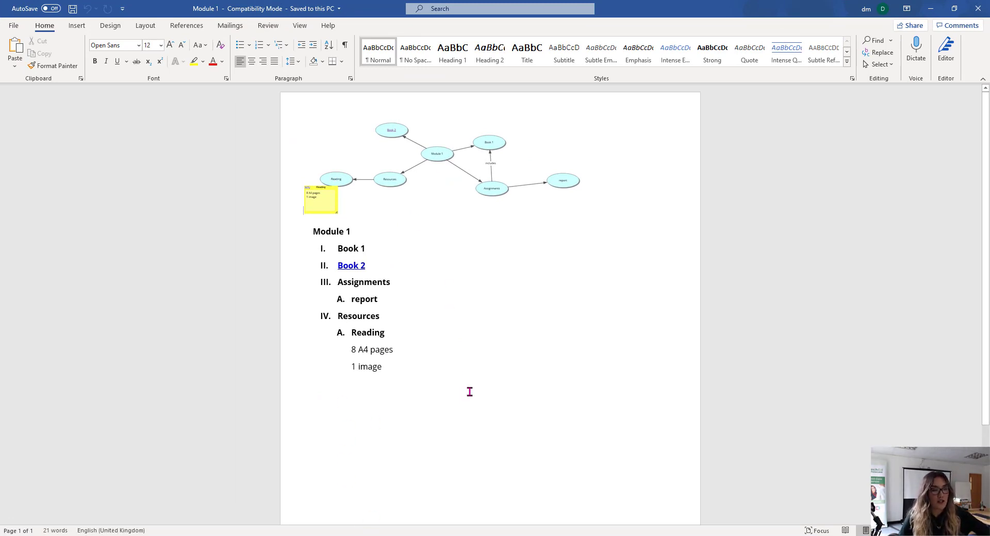
scroll(513, 272, "down", 3)
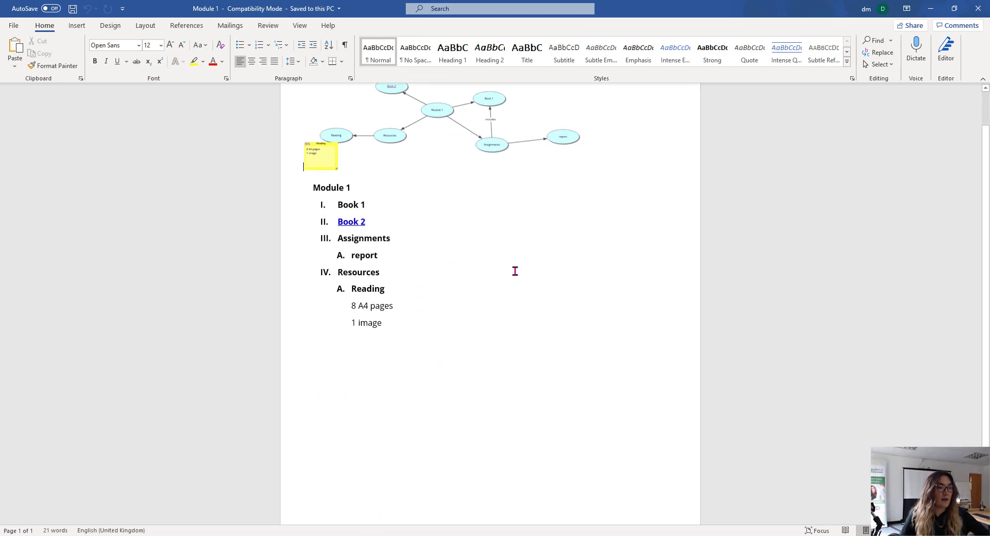
scroll(515, 275, "up", 3)
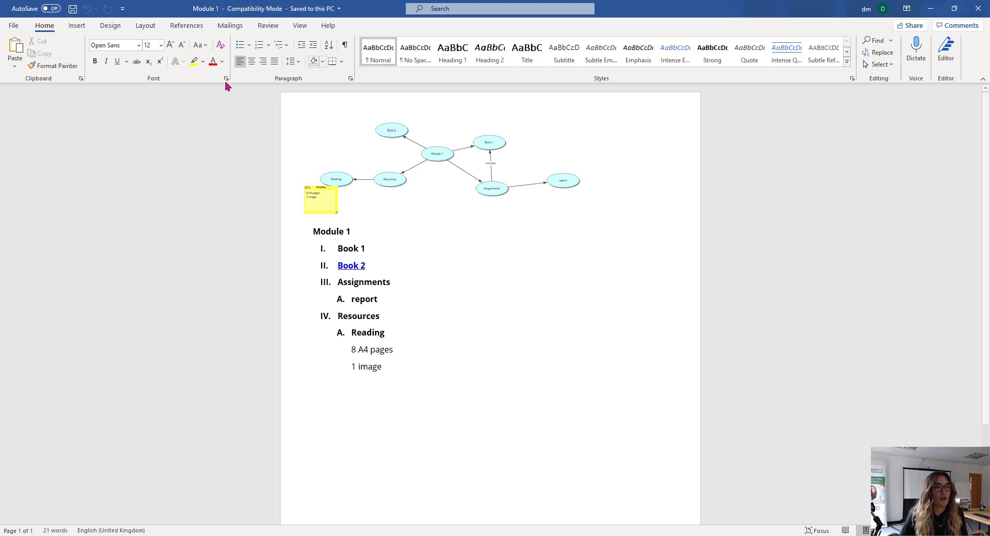
left_click(987, 4)
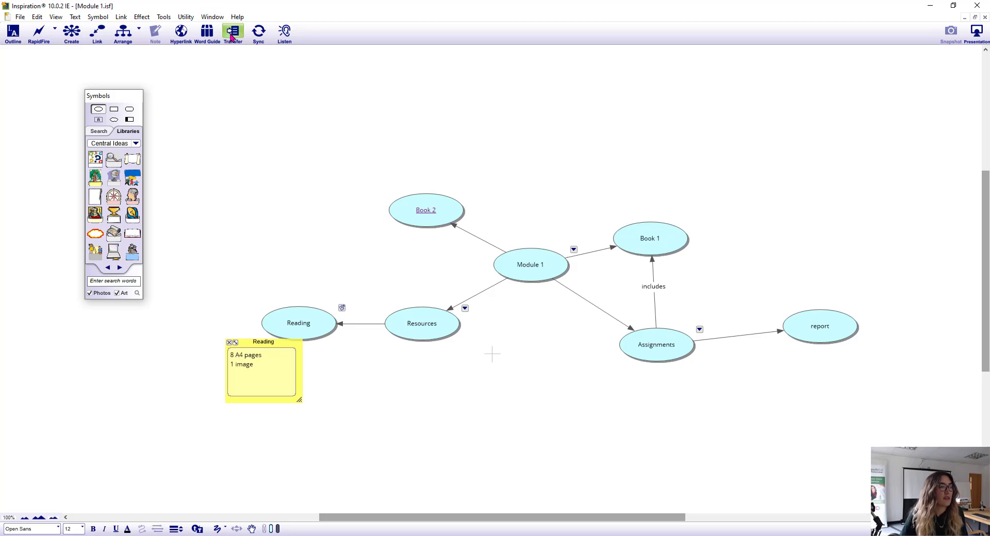
Step: Turn on Listen, have the Reading and Resources topics read aloud, and turn Listen off again
left_click(289, 37)
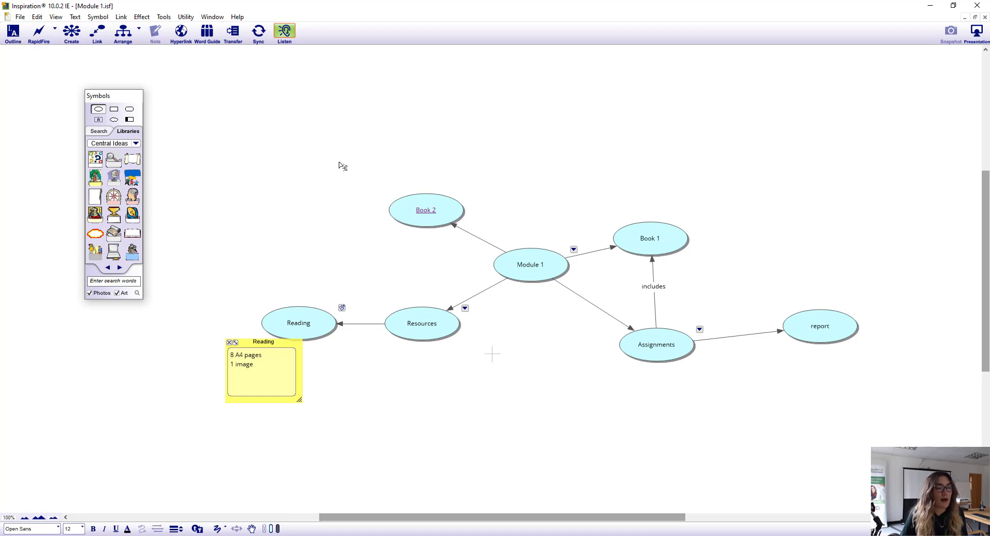
left_click(299, 324)
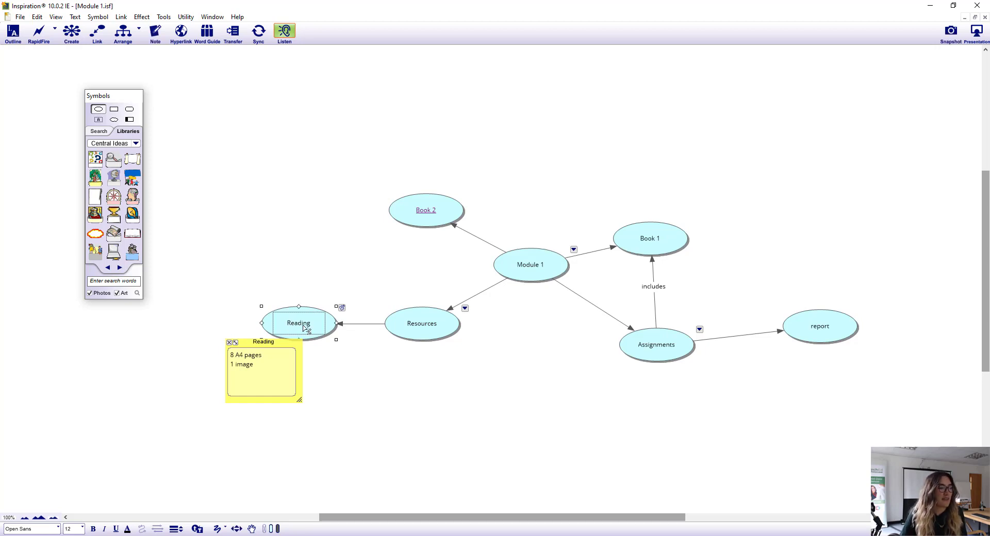
left_click(434, 327)
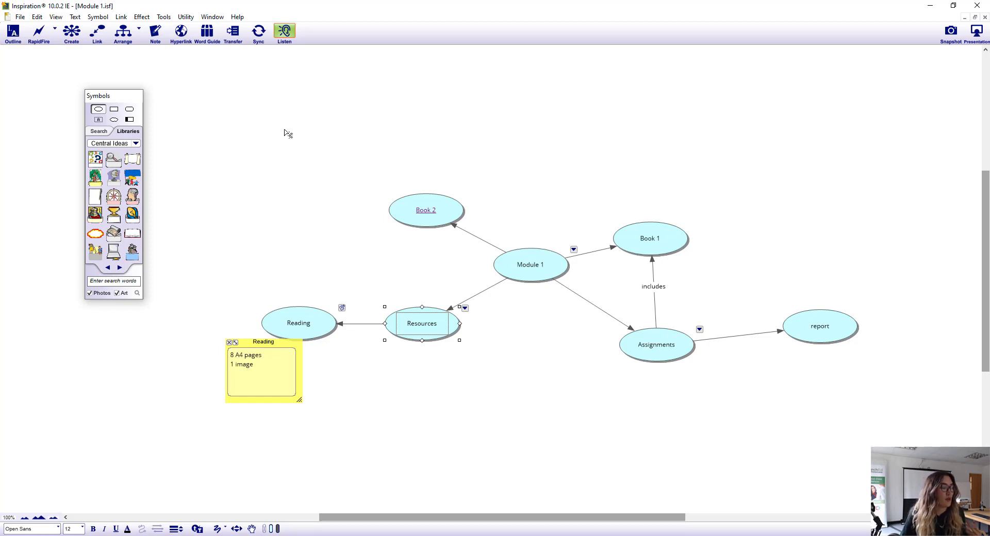
left_click(285, 32)
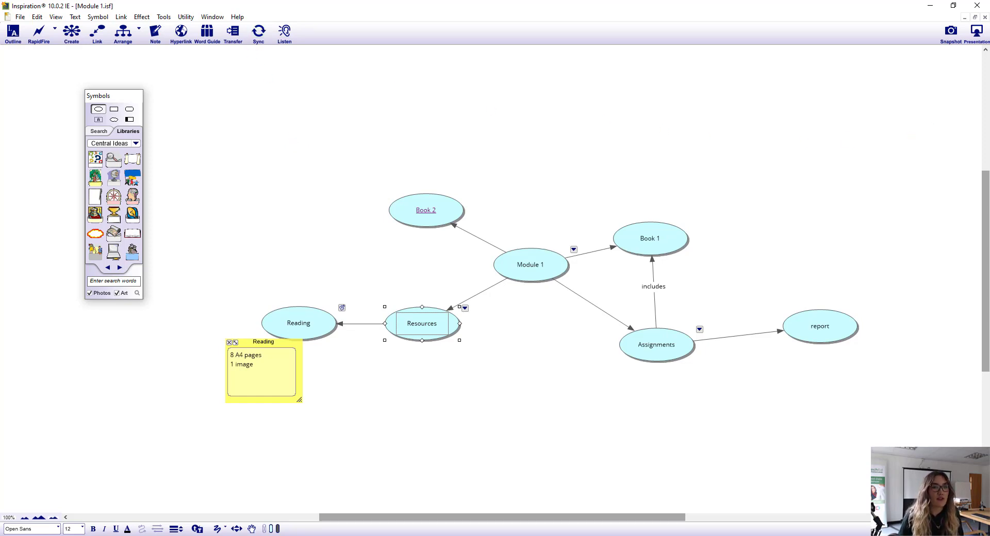
left_click(364, 25)
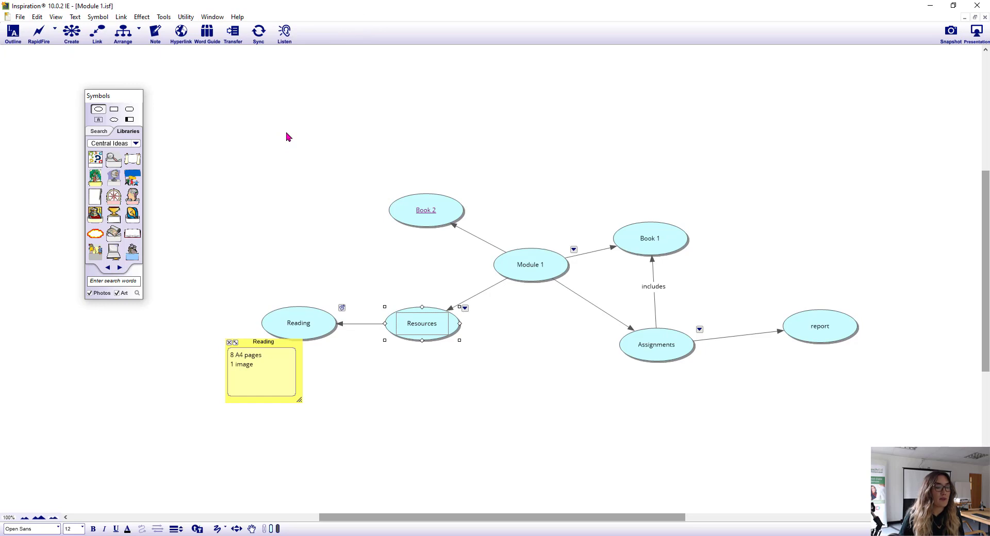
Step: Switch to the outline view and try the show/hide controls for the Resources, Assignments and Module 1 subtopics and the Reading note
left_click(13, 32)
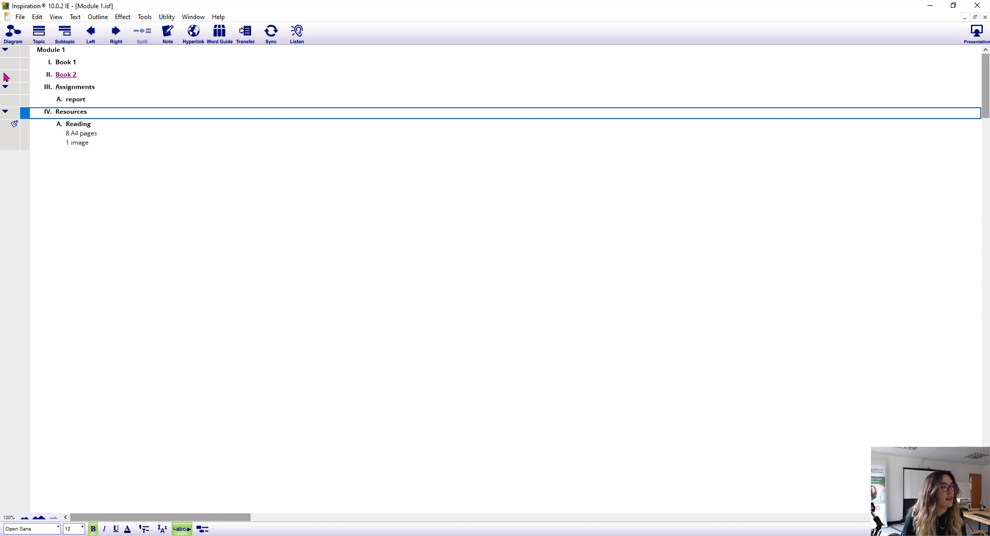
left_click(5, 111)
left_click(5, 112)
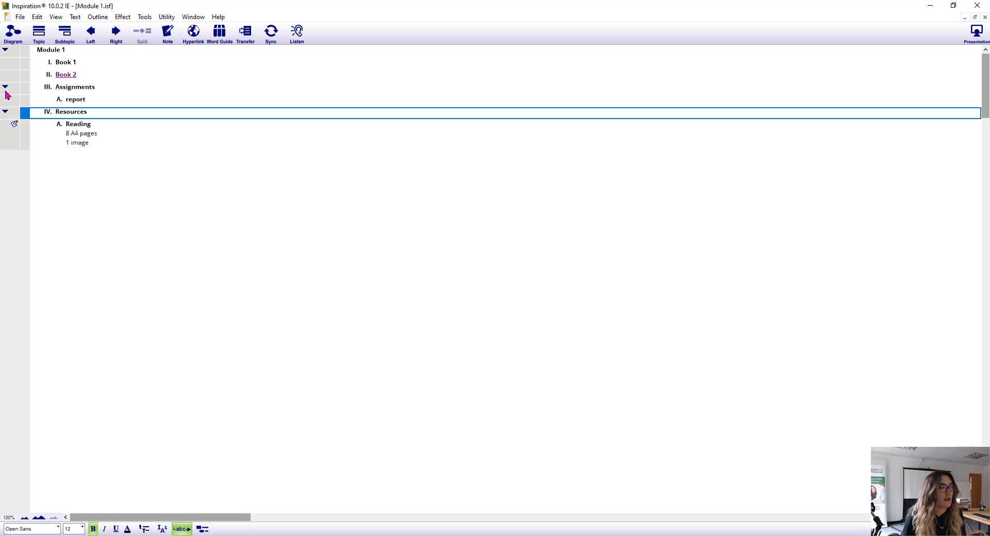
left_click(5, 87)
left_click(5, 87)
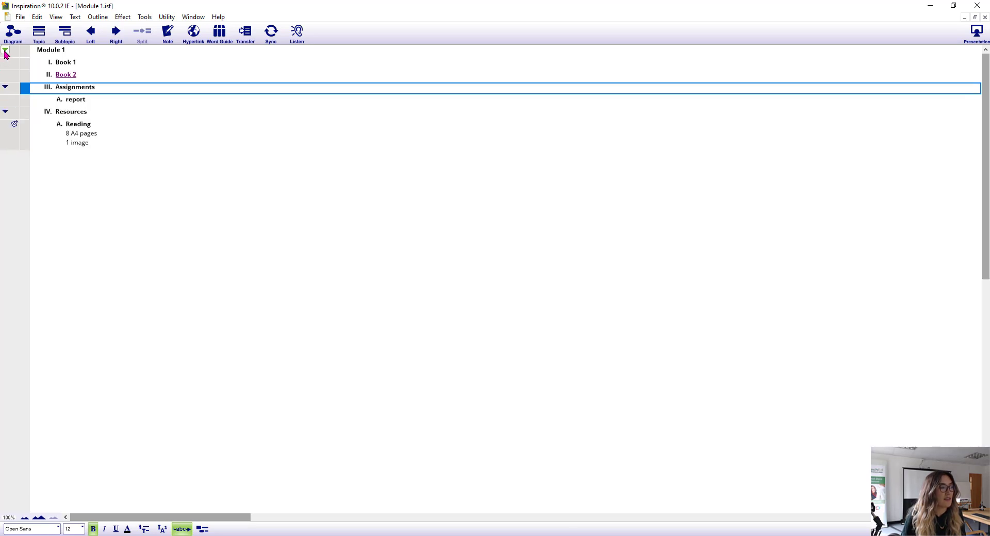
left_click(5, 53)
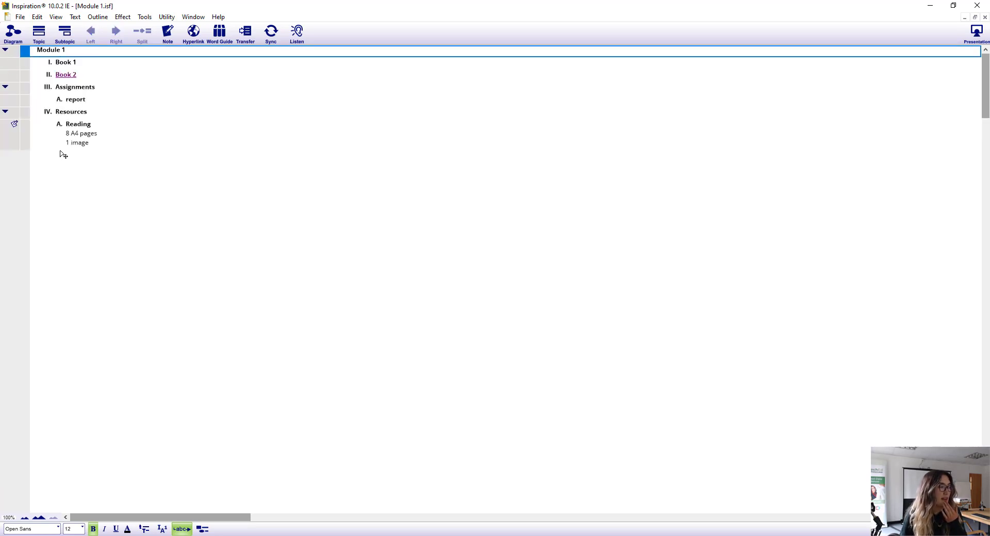
left_click(15, 124)
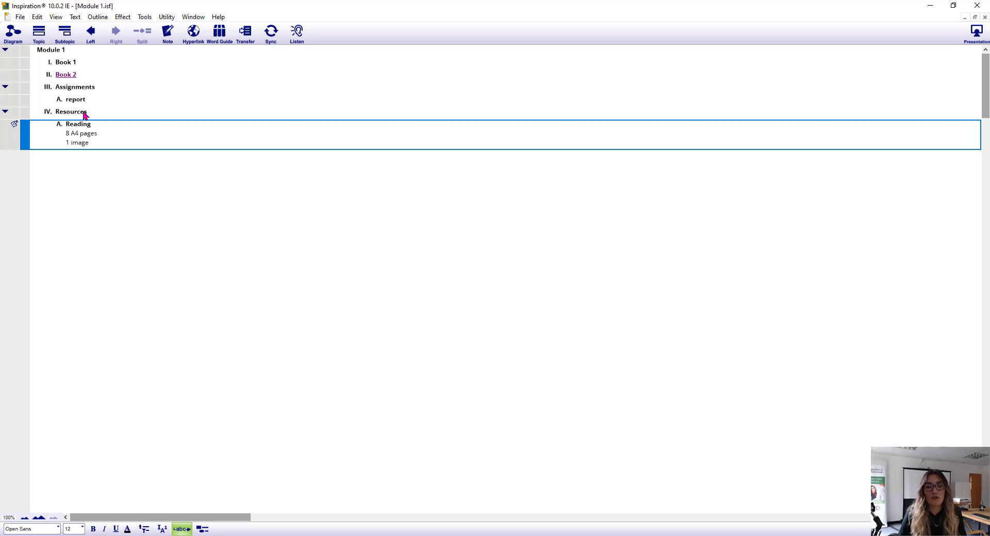
Step: Return to the diagram view and move Book 1, Assignments, Resources and Book 2 farther out from Module 1
left_click(13, 34)
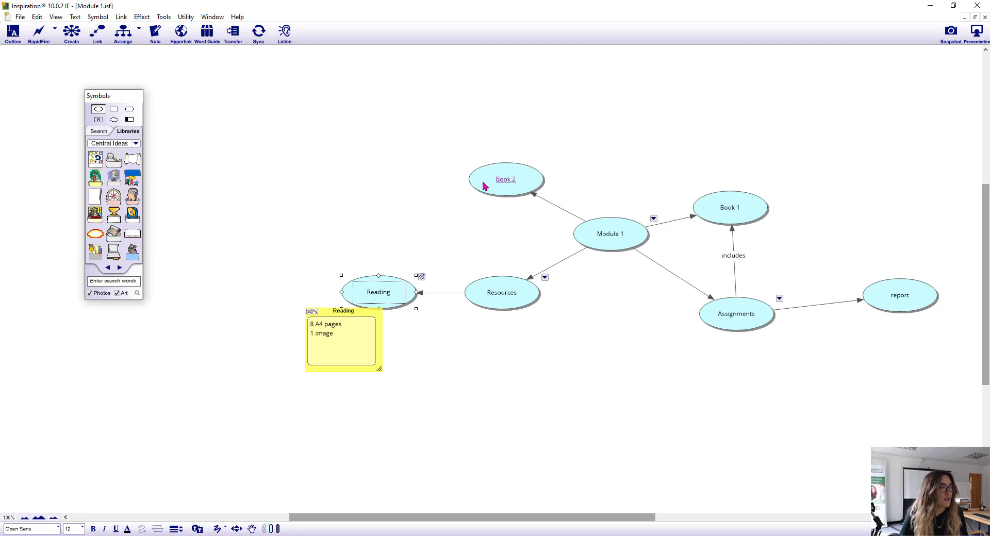
left_click_drag(735, 202, 751, 171)
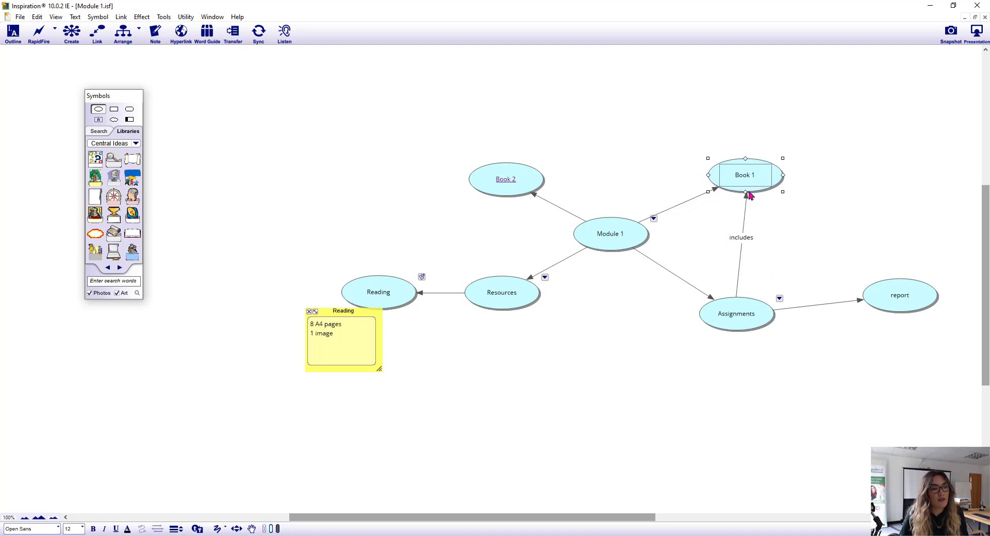
left_click_drag(744, 322, 773, 334)
left_click_drag(503, 289, 481, 315)
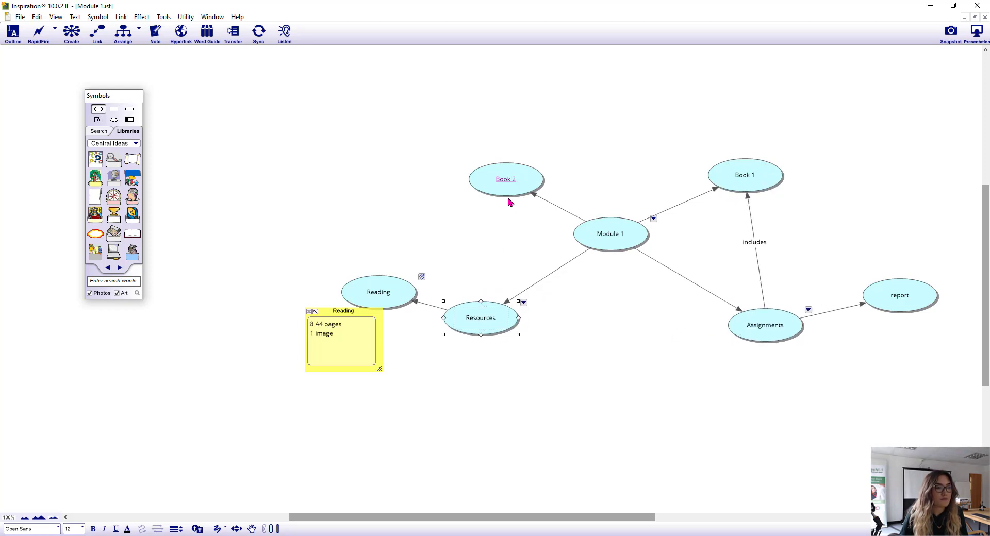
left_click_drag(499, 188, 463, 163)
left_click(616, 395)
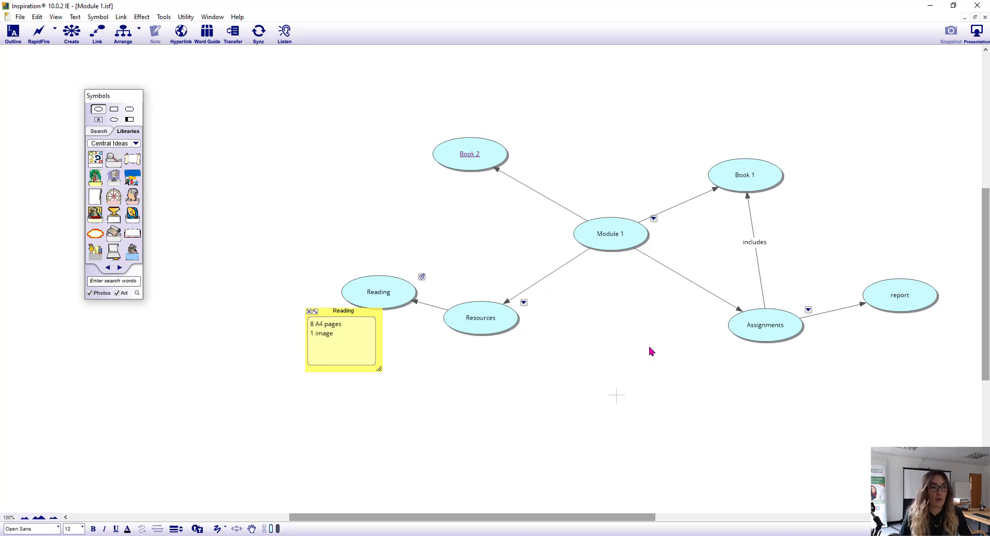
Step: Move Book 1 directly above Assignments and go through the topics clockwise around Module 1
left_click(689, 320)
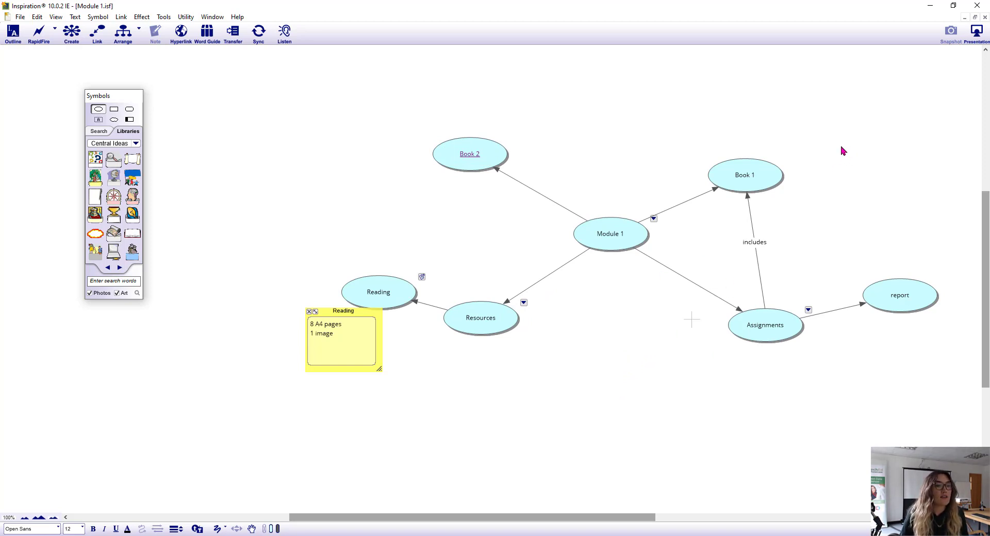
left_click(796, 163)
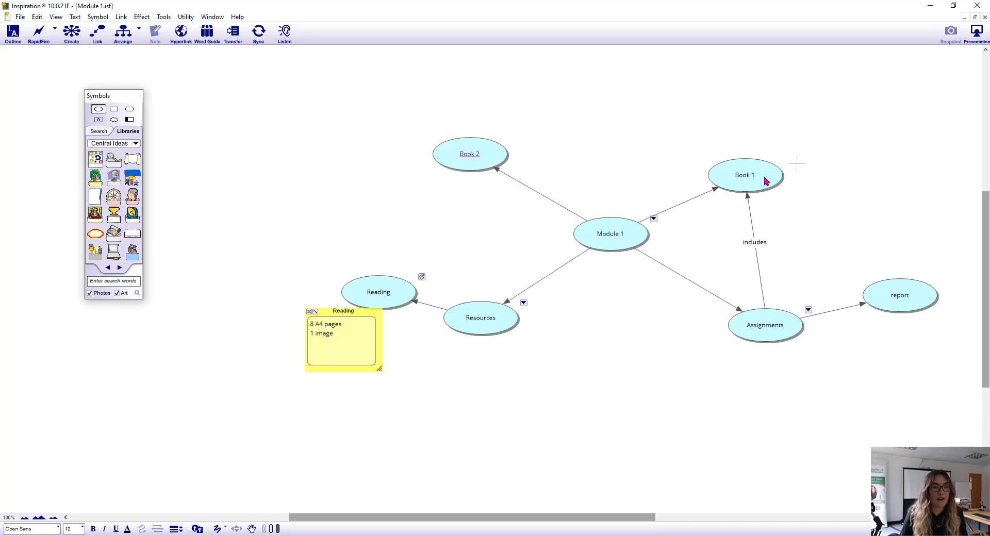
left_click_drag(765, 181, 784, 171)
left_click(764, 337)
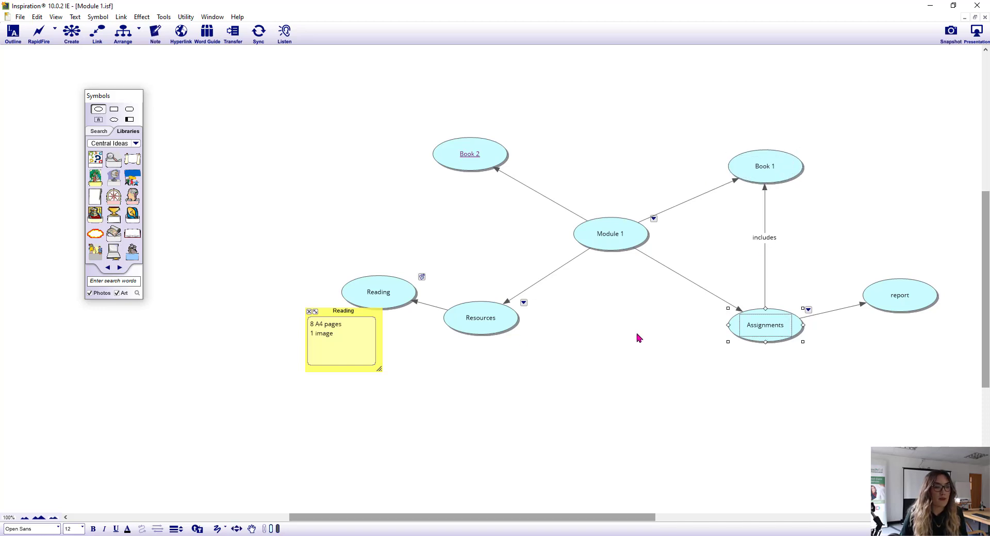
left_click(498, 330)
left_click(493, 154)
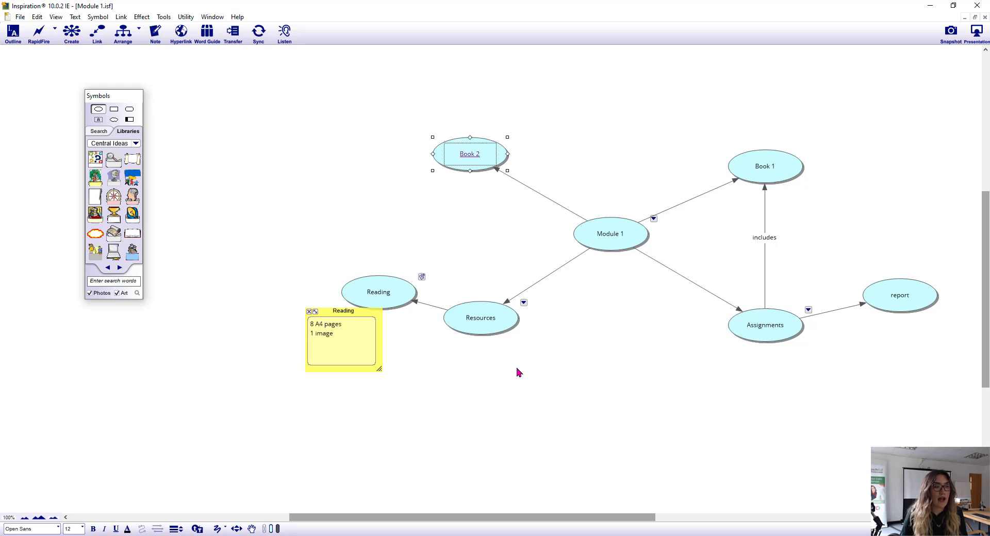
left_click(451, 362)
Step: Synchronise the outline's topic order with the diagram's clockwise layout and return to the diagram view
left_click(14, 32)
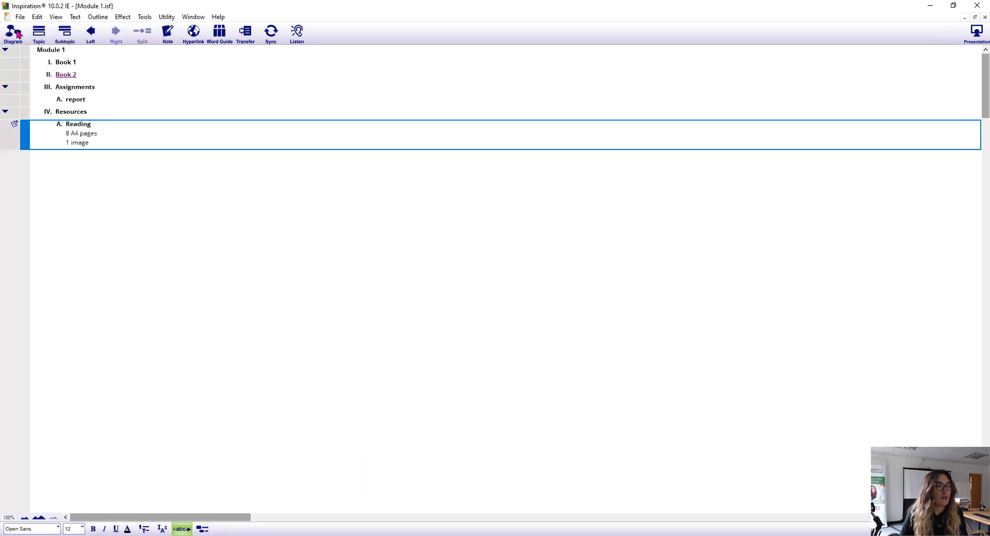
left_click(271, 34)
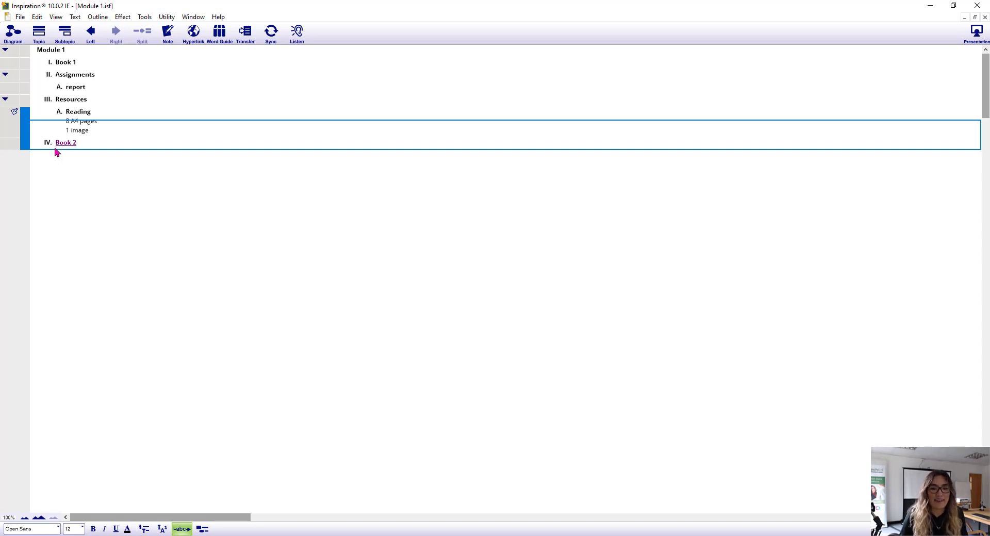
left_click(15, 34)
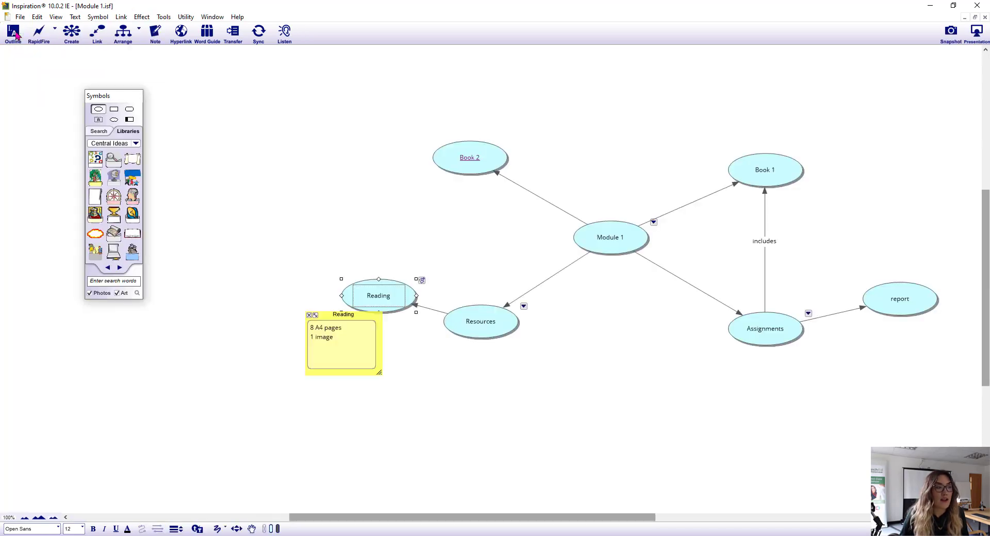
Step: Arrange the entire diagram as a Tree with its direction set to Right
left_click(140, 34)
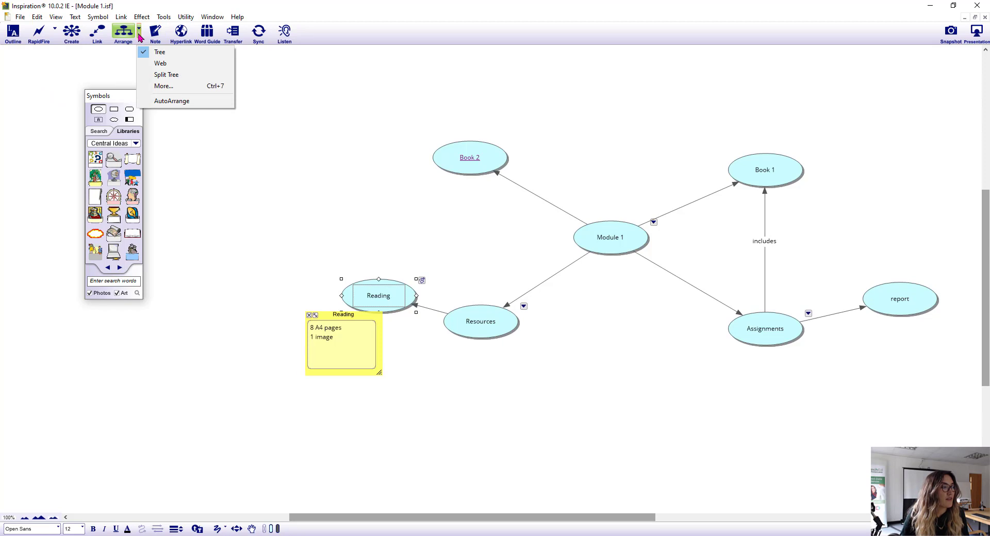
left_click(152, 87)
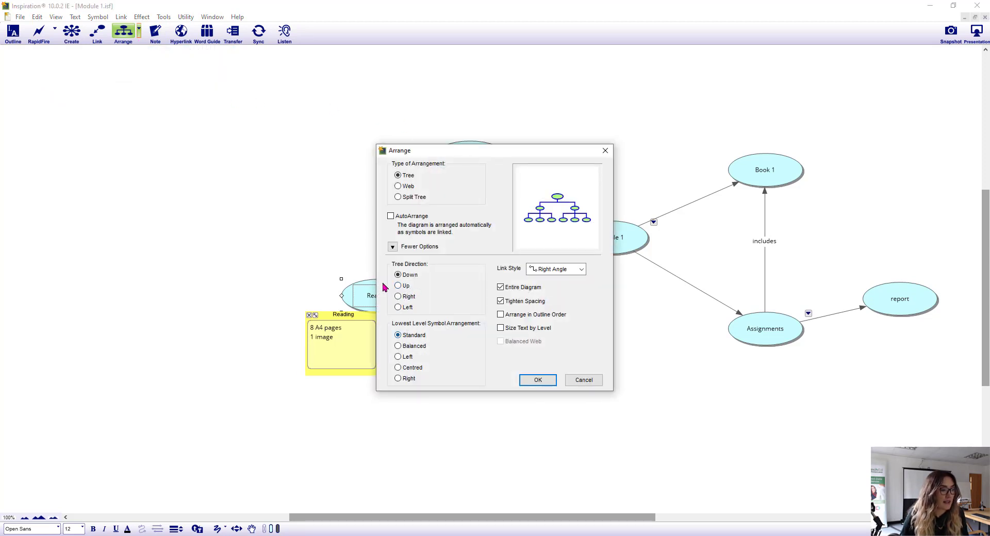
left_click(398, 298)
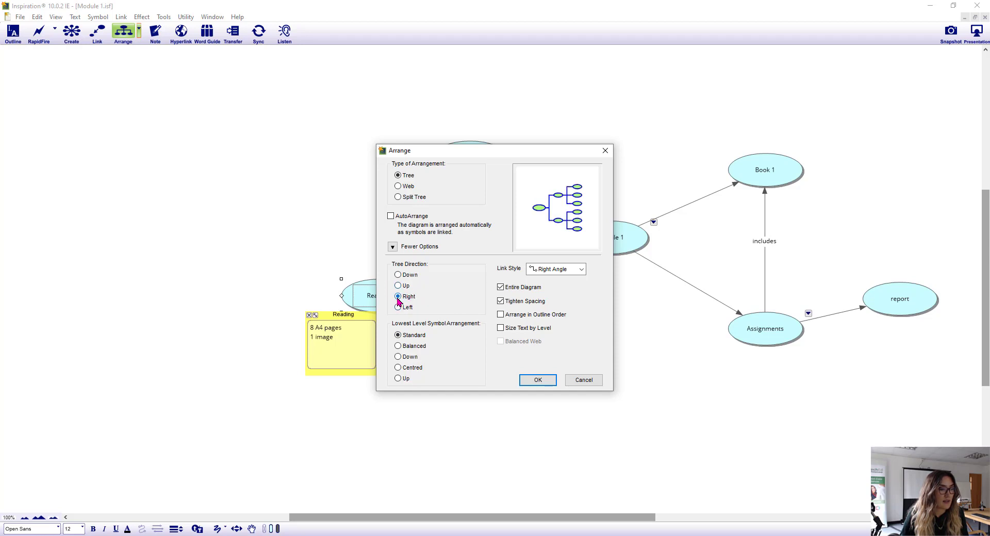
left_click(536, 380)
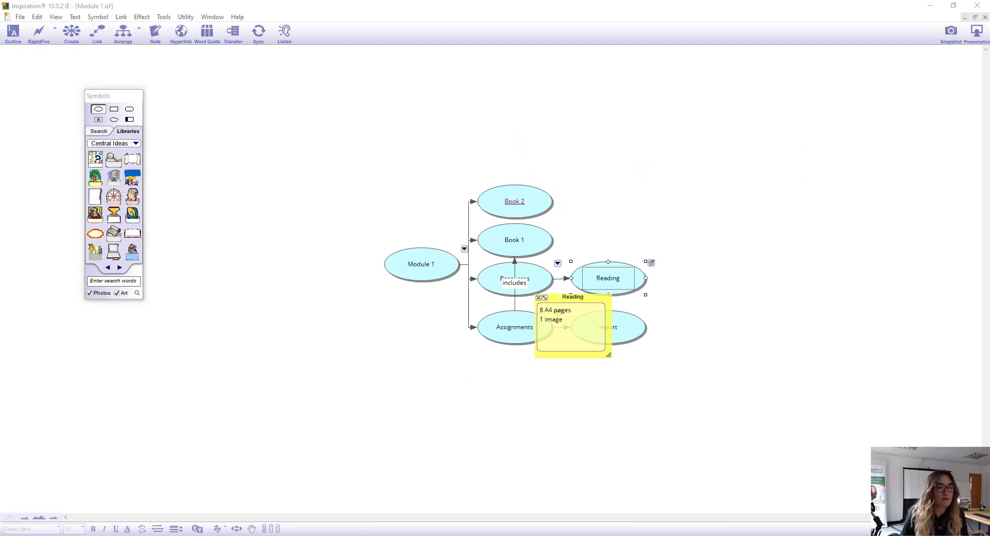
Step: Spread out the tree by moving Book 2 and Book 1 up, Resources and Reading below Assignments, and Assignments and report slightly up
left_click(545, 202)
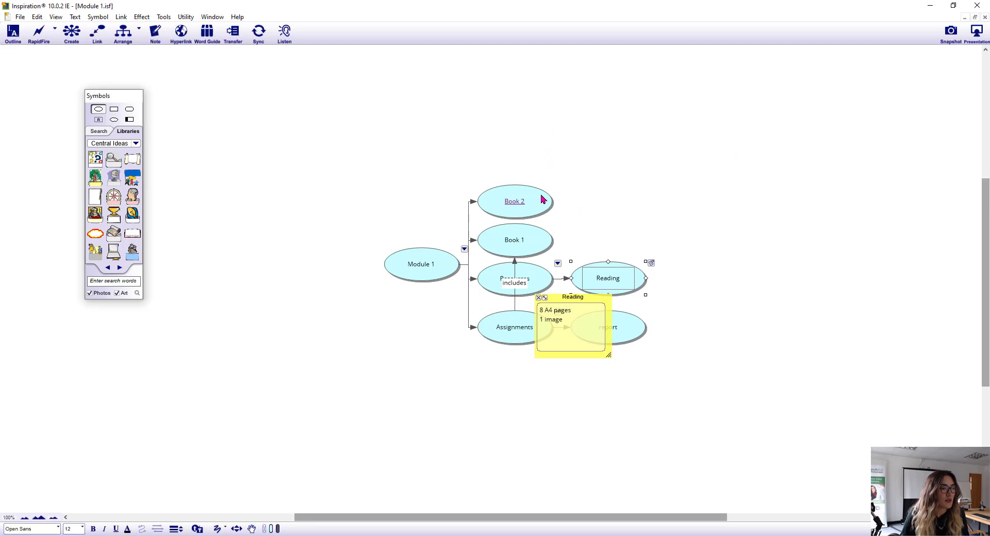
left_click_drag(542, 201, 557, 127)
left_click_drag(533, 245, 546, 184)
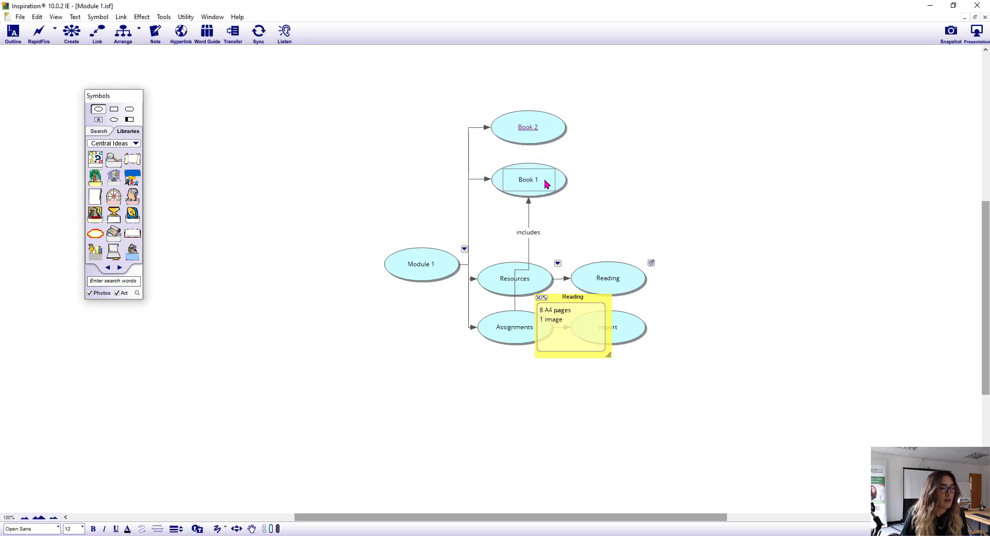
left_click_drag(541, 289, 540, 429)
left_click_drag(643, 269, 680, 437)
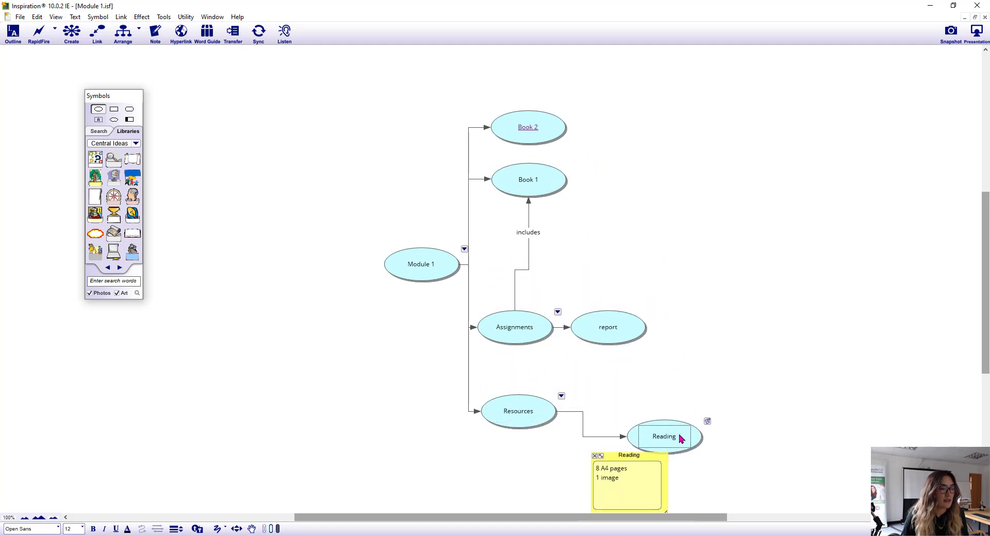
left_click_drag(540, 320, 552, 286)
left_click_drag(611, 341, 643, 310)
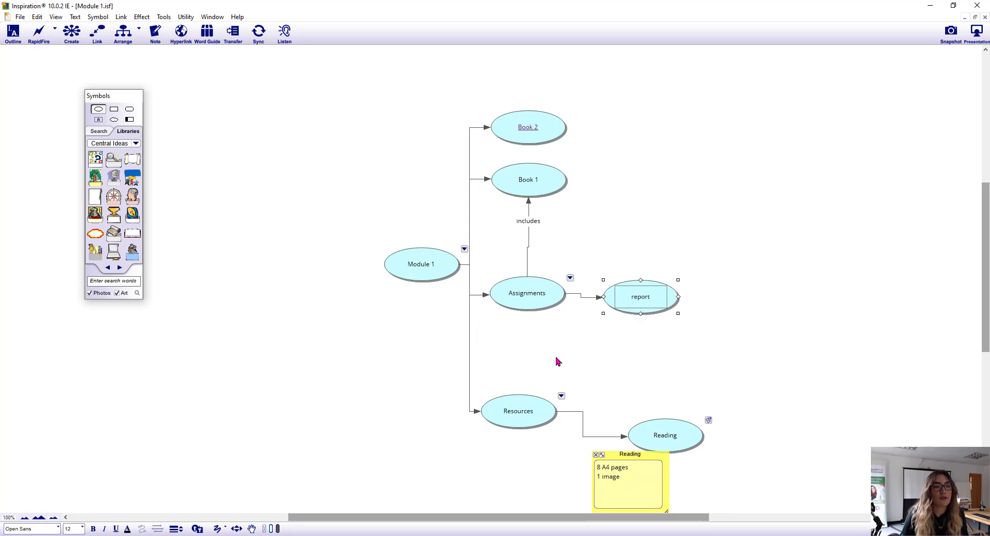
Step: Switch to the outline view and synchronise its topic order with the top-to-bottom order of the tree
left_click(19, 35)
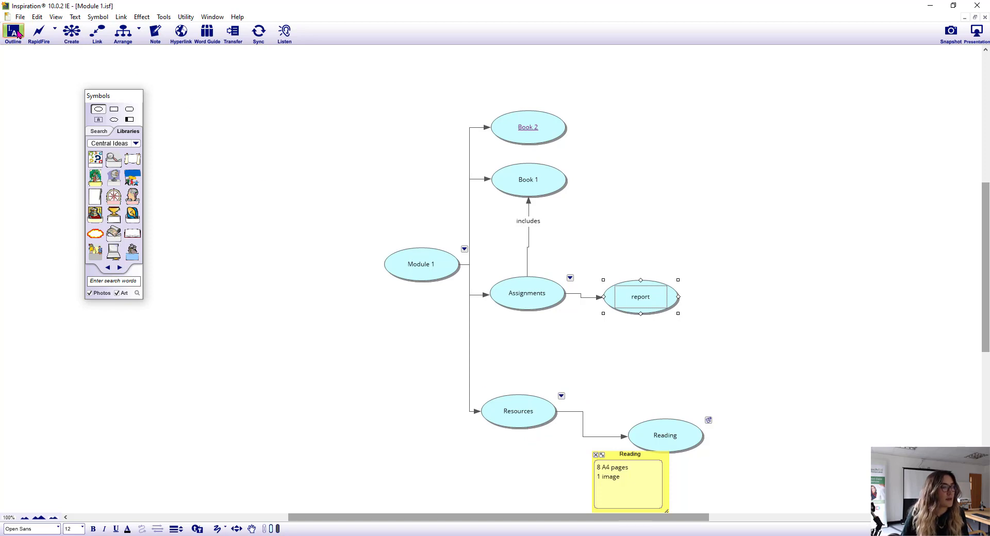
left_click(272, 32)
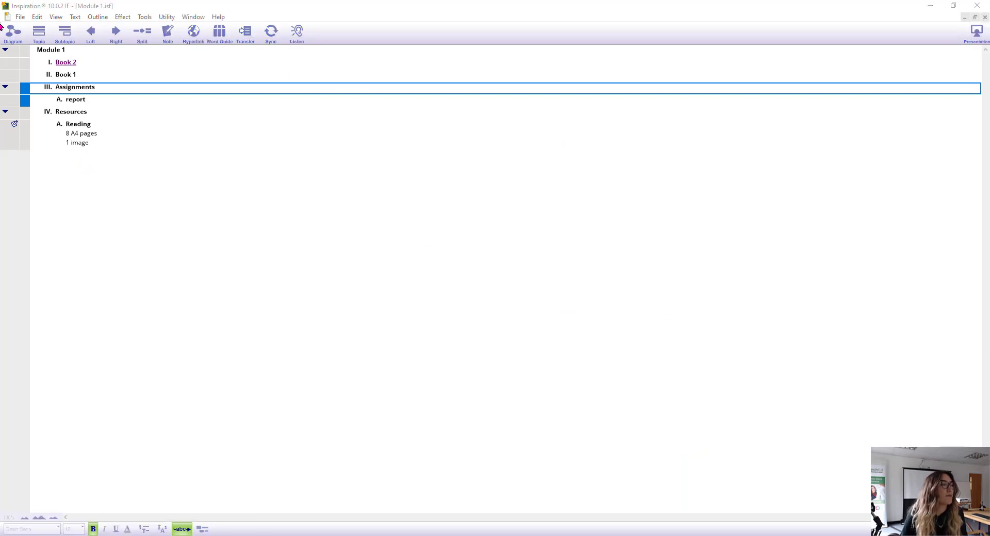
Step: Return to the diagram view and rearrange the tree as a radial layout with branches around Module 1
left_click(14, 33)
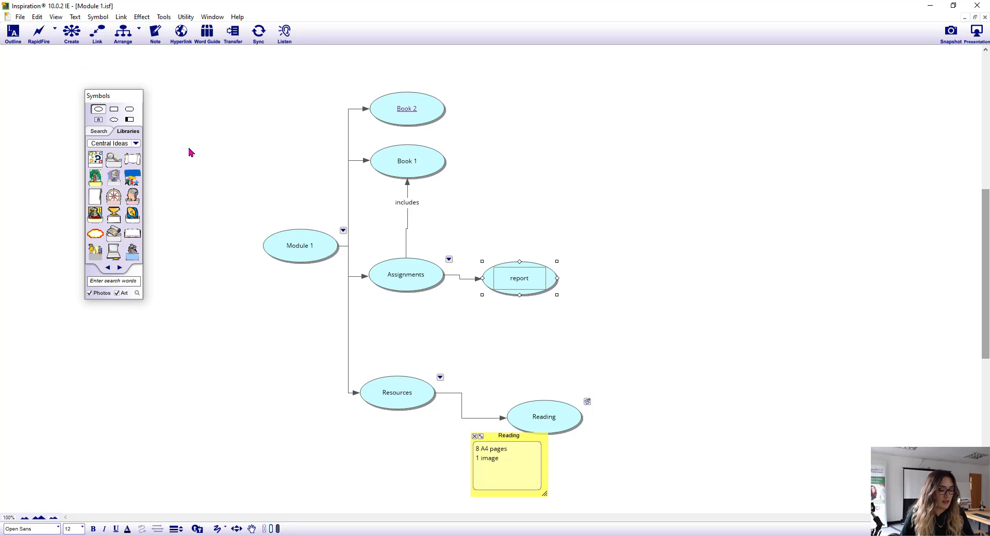
left_click(139, 30)
left_click(158, 63)
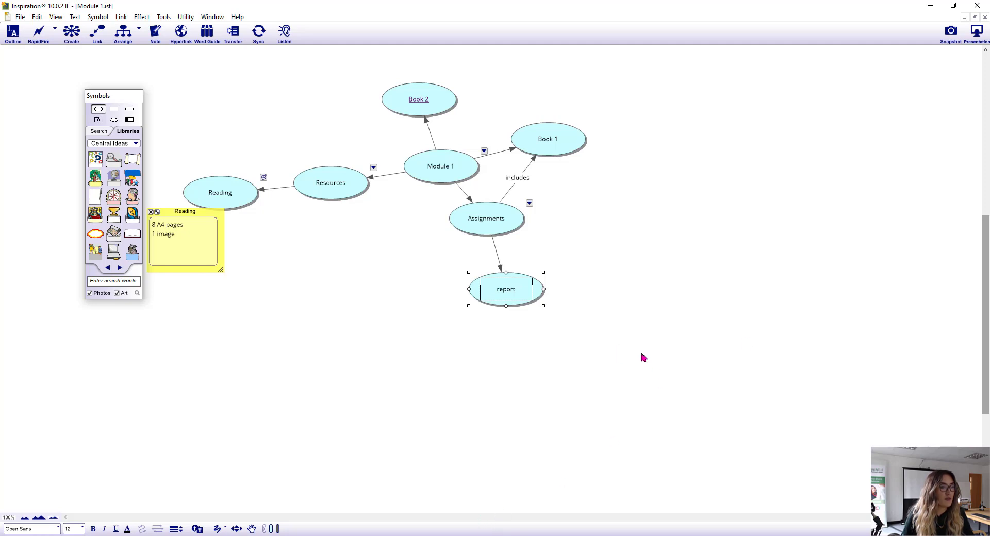
Step: Spread out the diagram by moving Book 1 up and right, Book 2 up and left, Assignments right, and Resources slightly down and right
left_click_drag(984, 296, 984, 258)
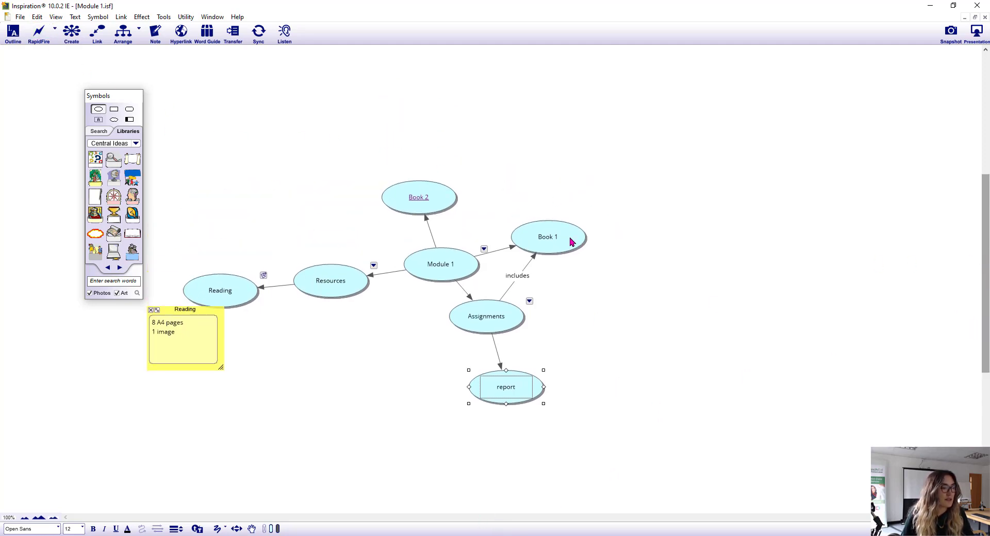
left_click_drag(570, 238, 639, 191)
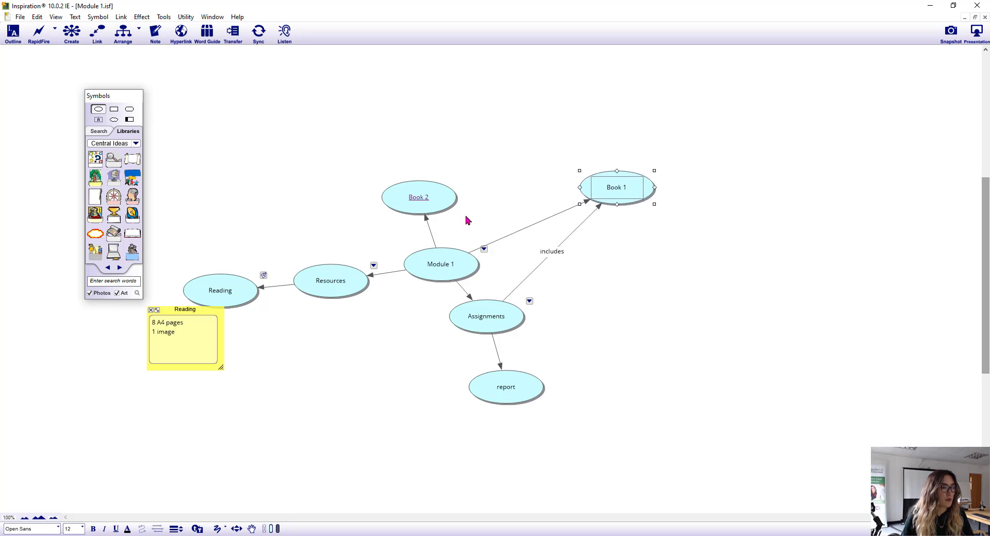
left_click_drag(439, 199, 392, 131)
left_click_drag(488, 324, 605, 331)
left_click_drag(353, 293, 378, 321)
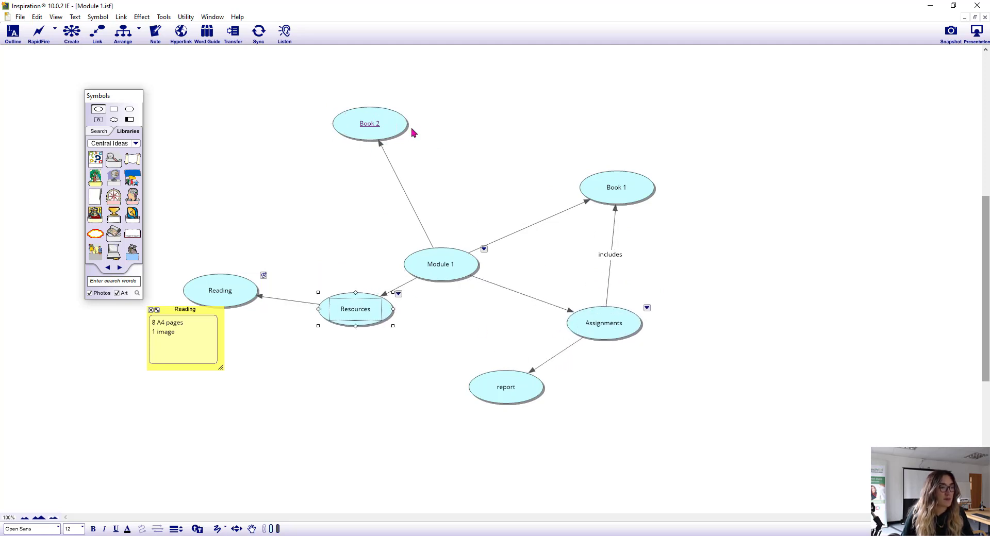
left_click_drag(388, 119, 343, 124)
Step: Switch to the outline view and synchronise its topic order with the clockwise radial layout
left_click(13, 32)
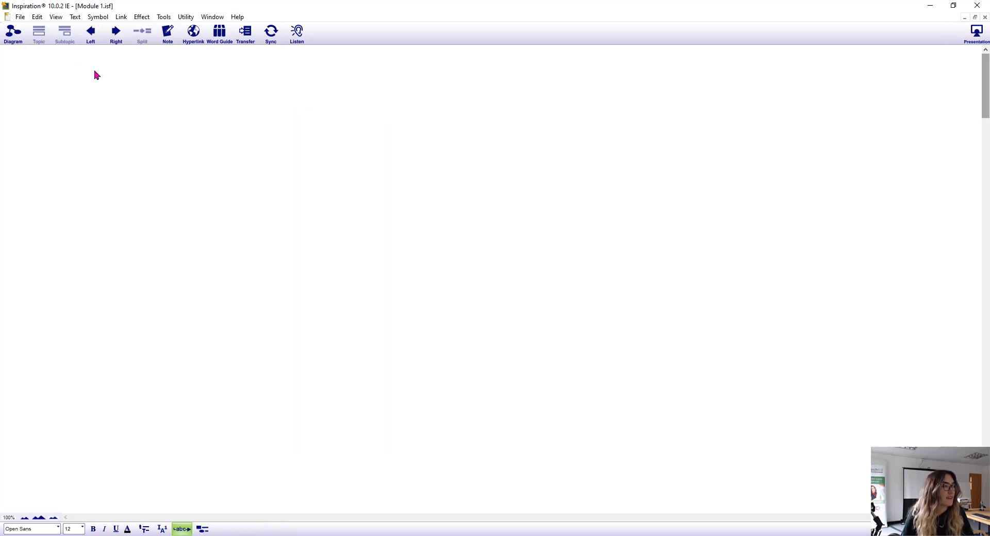
left_click(271, 32)
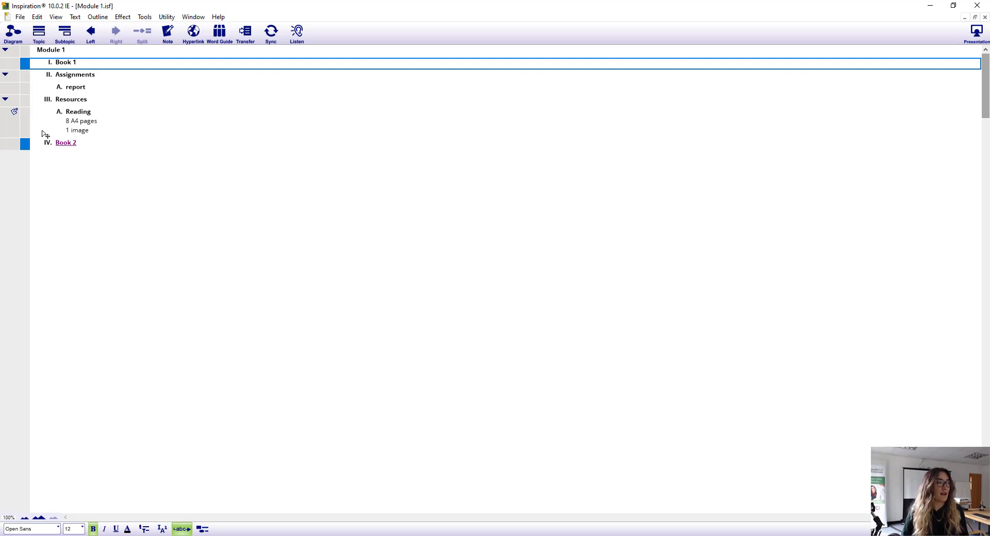
Step: Reorder the outline by placing Book 1 after Assignments, and nest Resources first under Assignments and then under report
left_click_drag(25, 64, 17, 101)
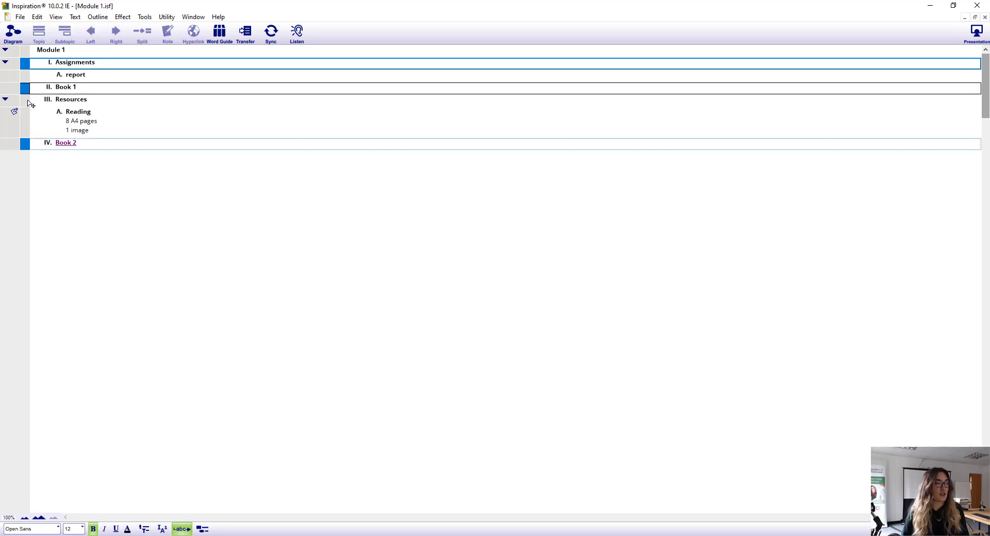
left_click_drag(25, 101, 23, 73)
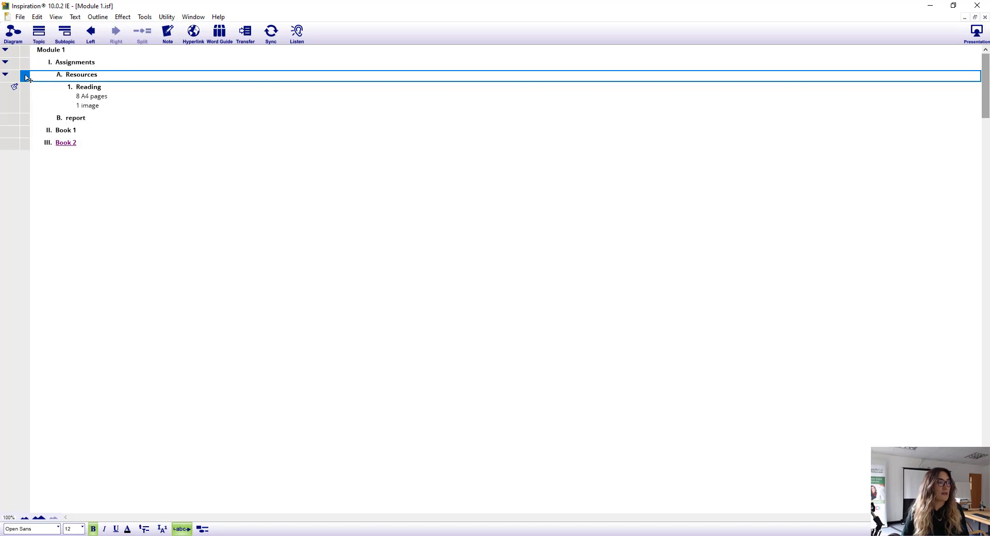
mouse_move(34, 89)
left_mouse_down()
mouse_move(36, 73)
mouse_move(57, 72)
mouse_move(38, 95)
mouse_move(35, 133)
mouse_move(75, 130)
left_mouse_up()
left_click(75, 131)
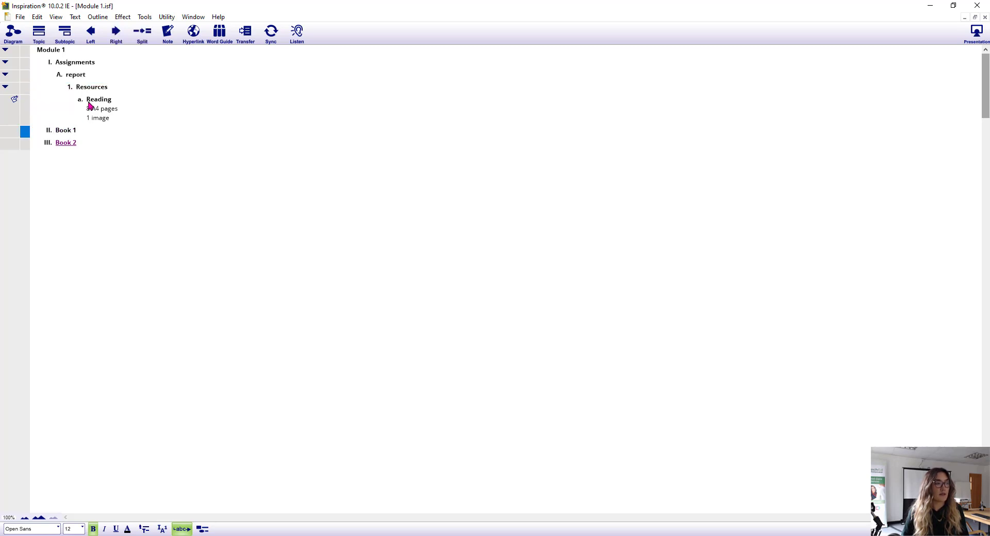
Step: Move Resources with its Reading subtopic out of report to become the first topic under Module 1
left_click(26, 107)
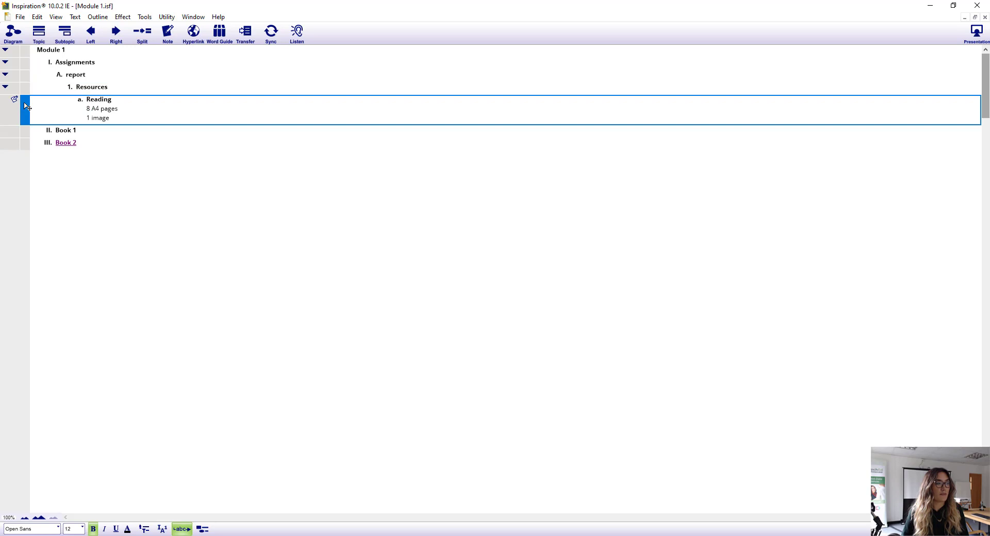
left_click(26, 88)
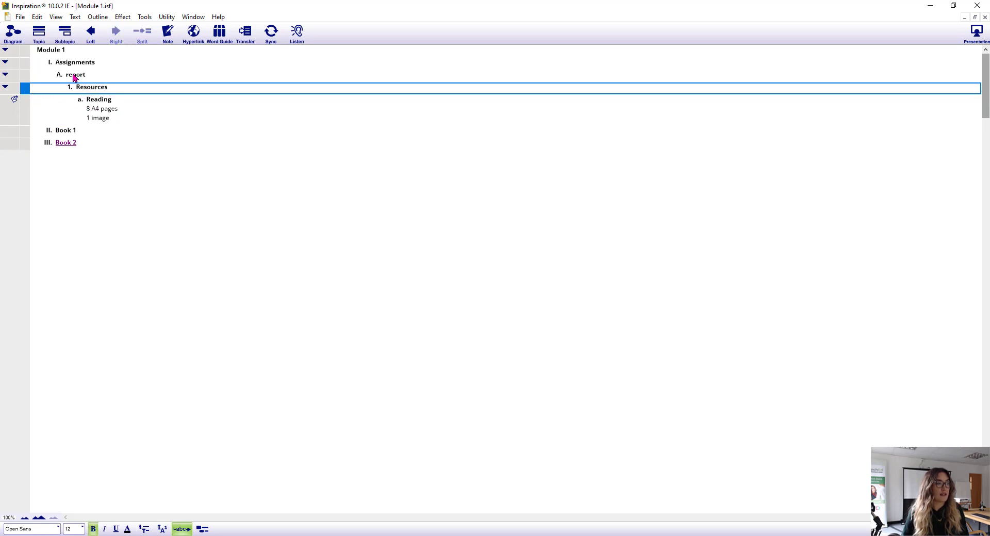
left_click_drag(27, 89, 23, 61)
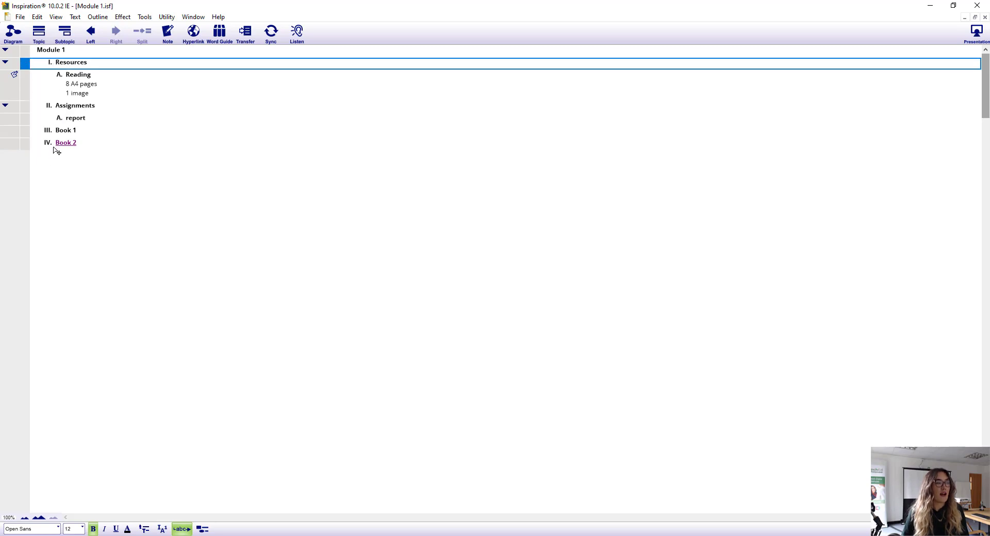
Step: Promote and demote Resources through the outline levels, leaving it as the last topic under Module 1, and select Reading
left_click(97, 36)
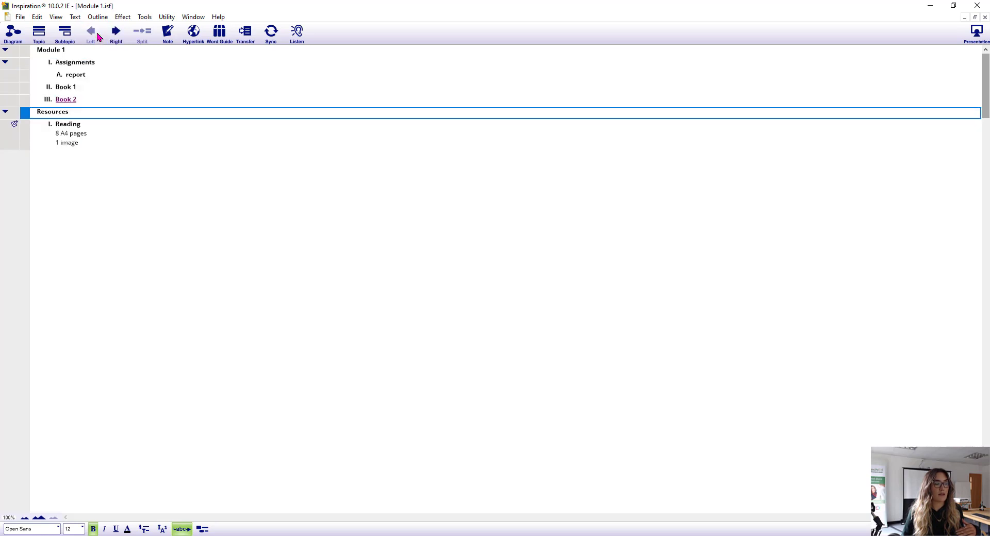
left_click(116, 34)
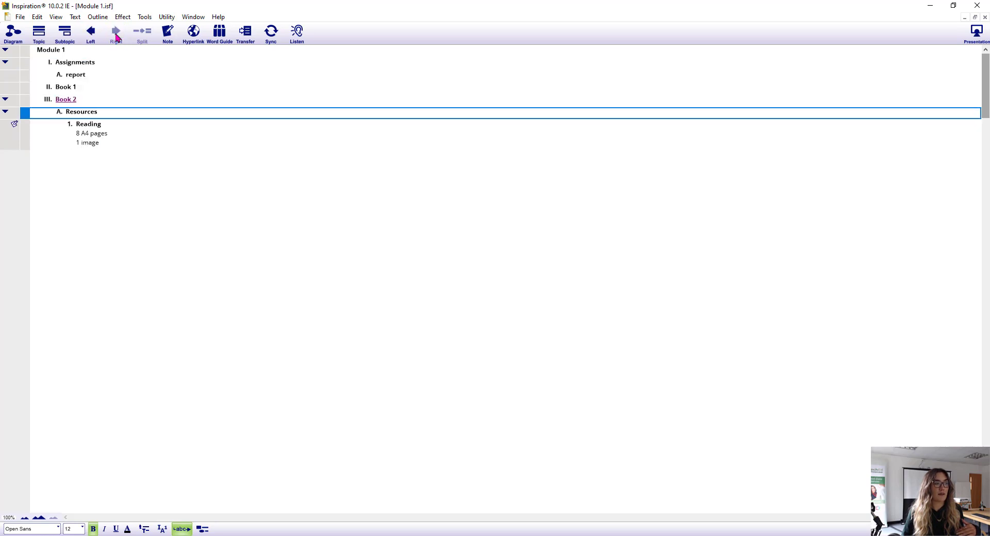
left_click(91, 34)
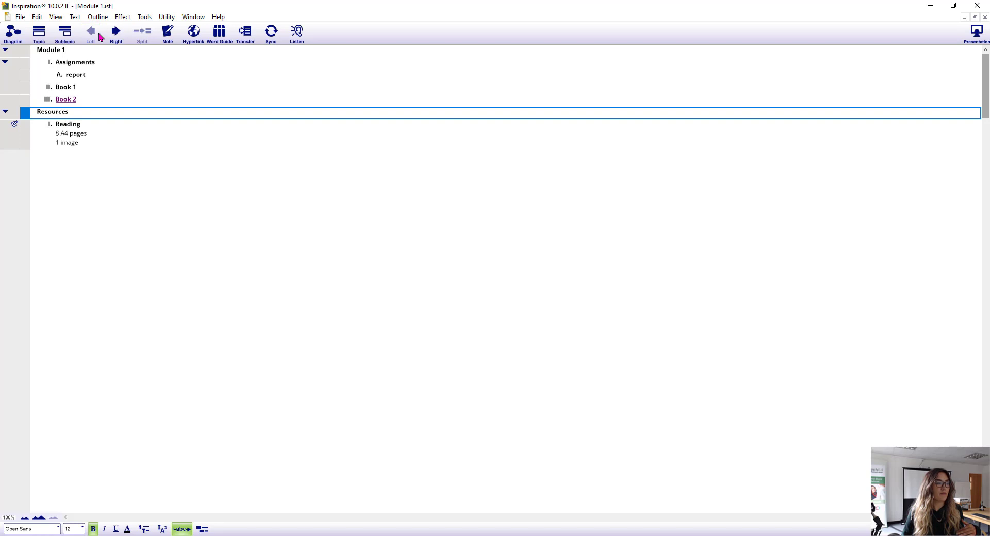
left_click(116, 34)
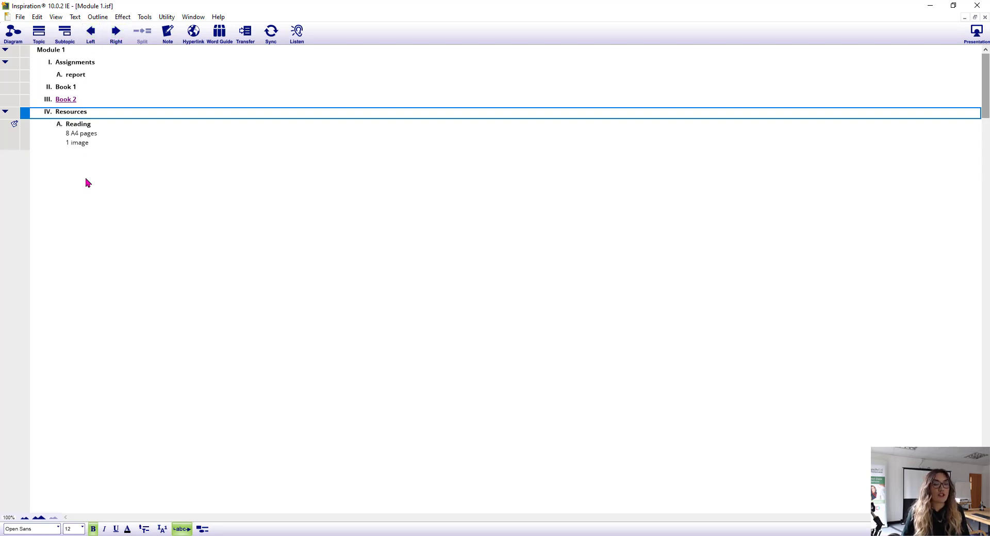
key("Down")
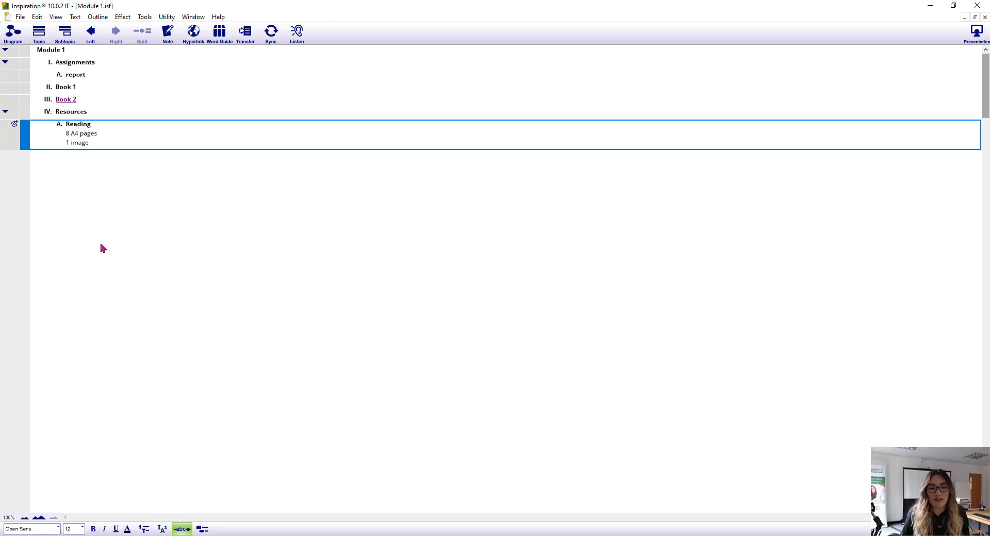
Step: Return to the diagram view and deselect the Reading symbol
left_click(13, 32)
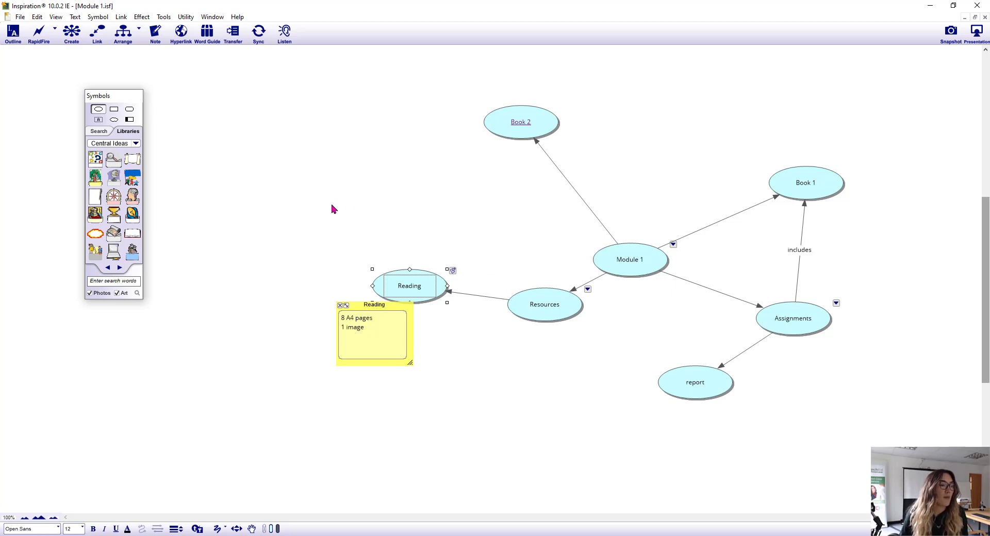
left_click(186, 16)
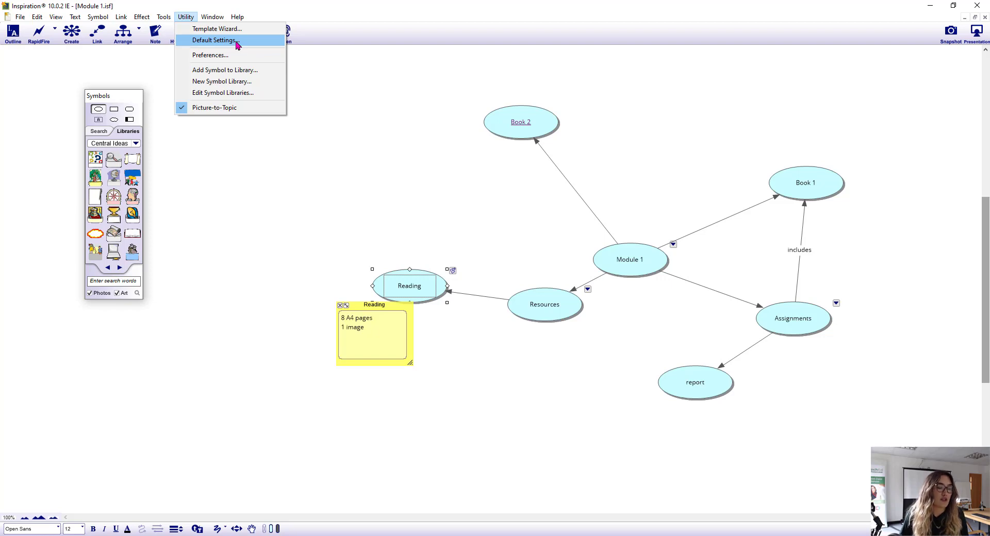
left_click(327, 121)
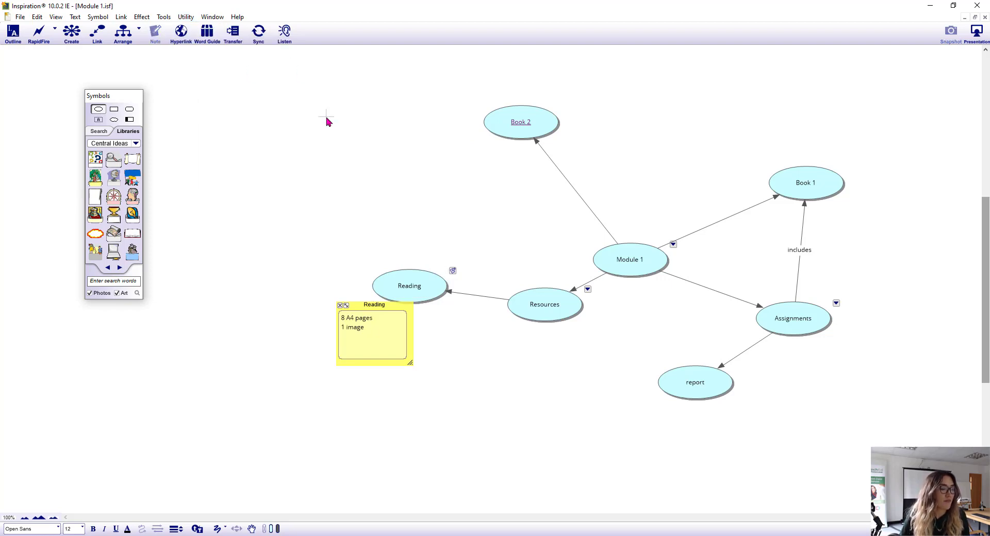
Step: Try pale lavender, pink, cream and again lavender as the diagram's background colour
right_click(297, 122)
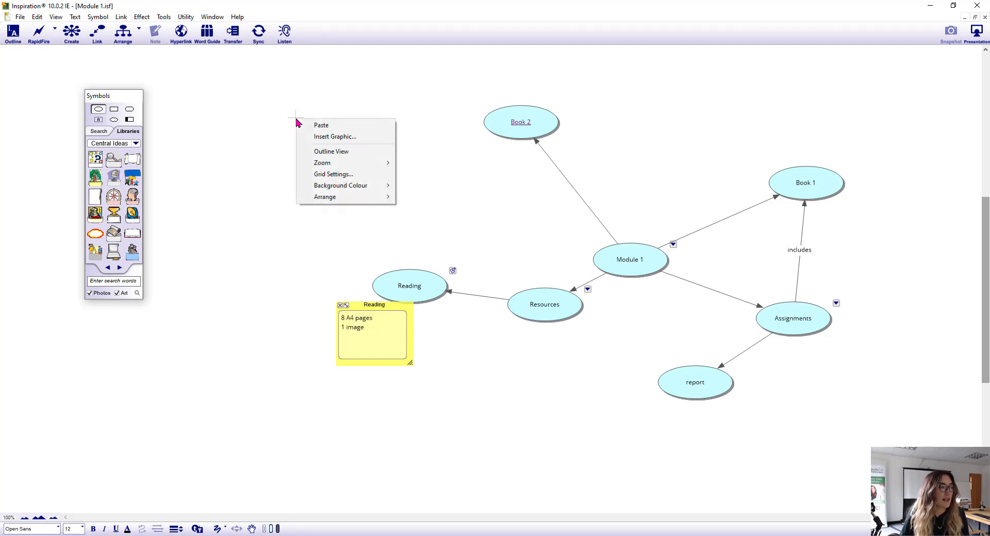
mouse_move(372, 190)
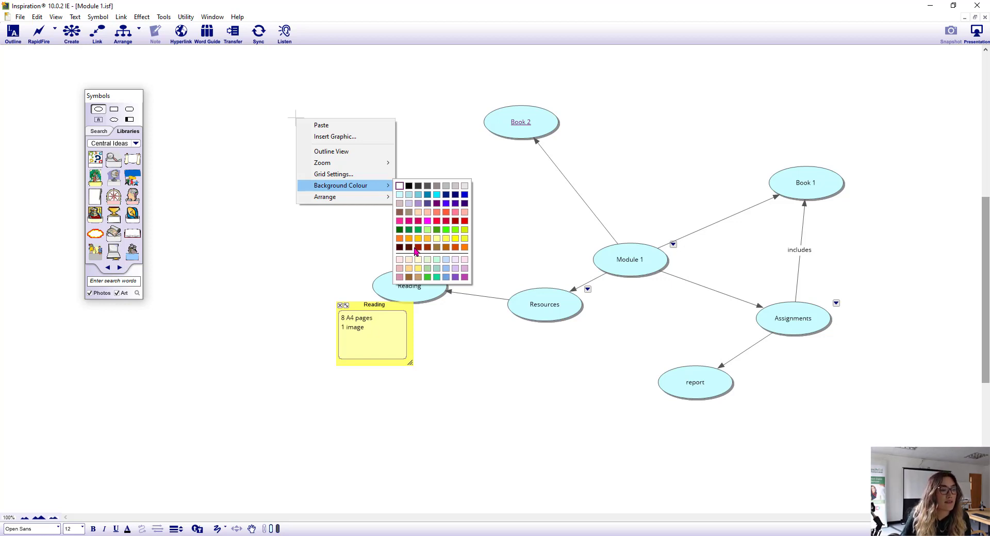
left_click(465, 261)
right_click(346, 189)
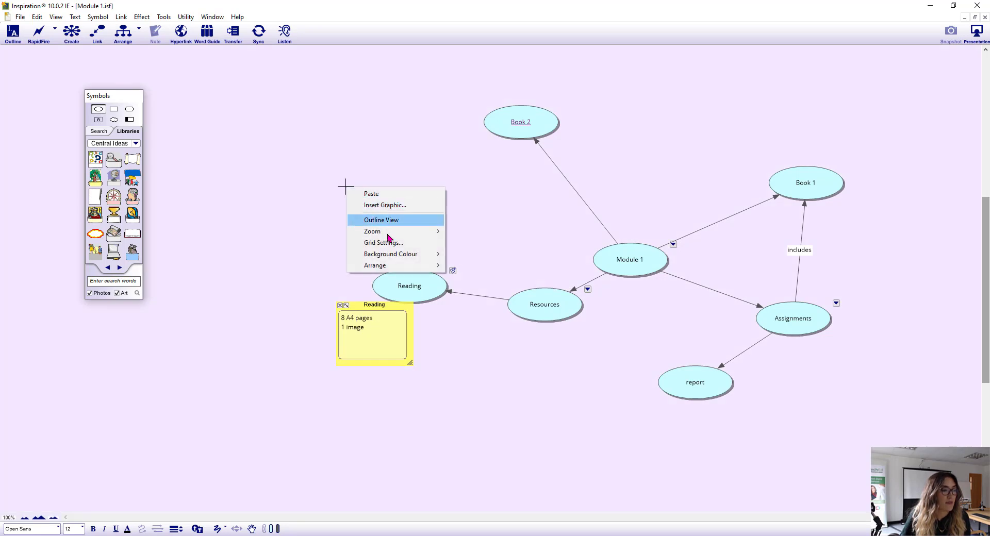
mouse_move(418, 256)
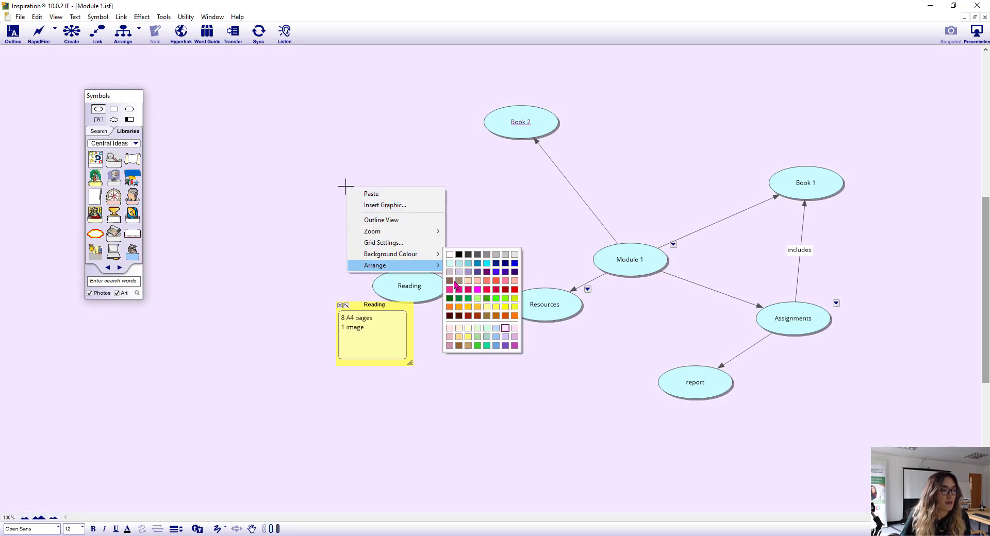
left_click(514, 328)
right_click(287, 284)
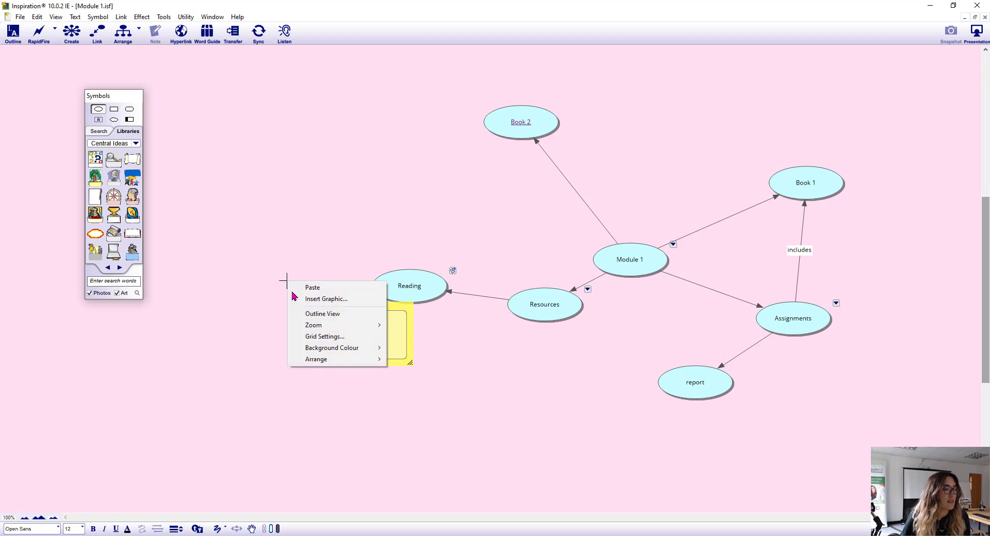
mouse_move(359, 351)
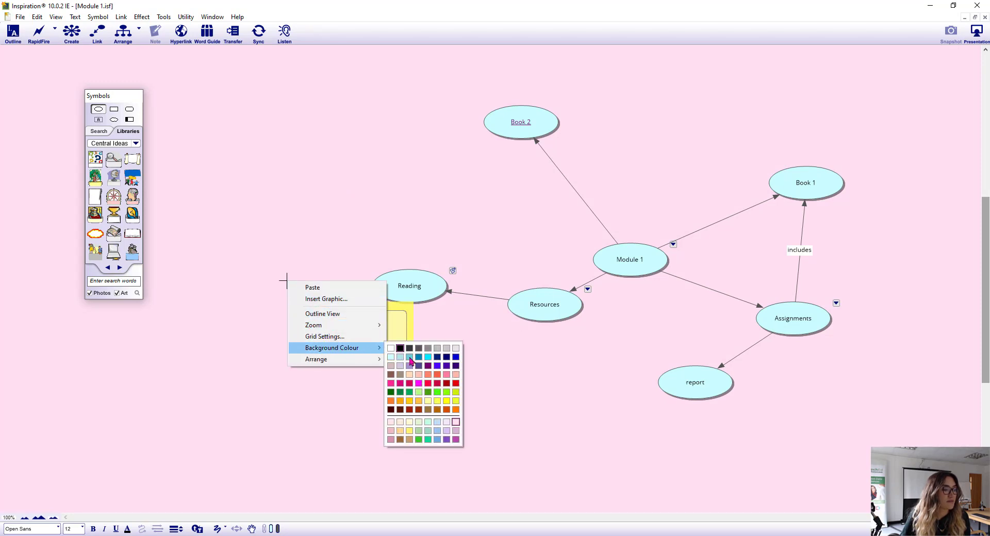
left_click(410, 423)
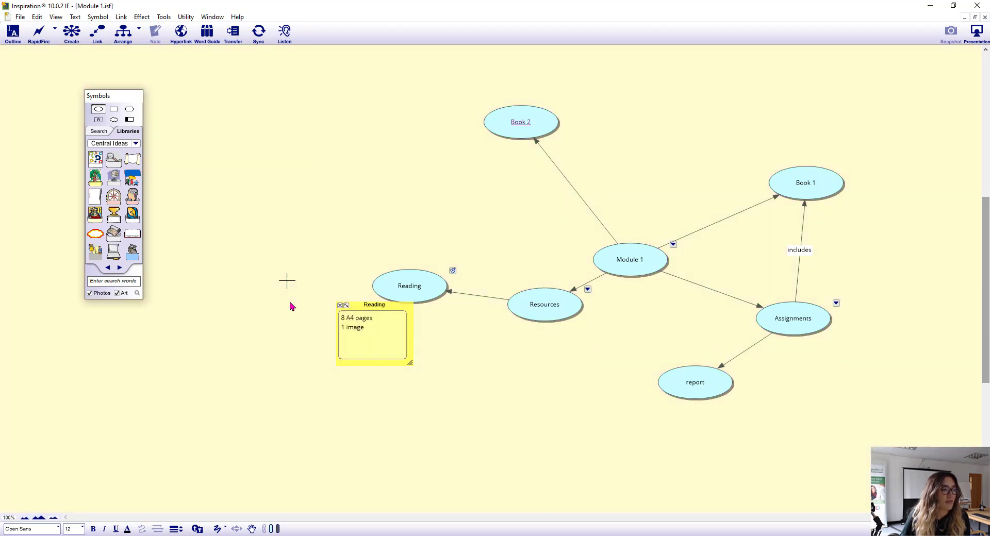
right_click(289, 289)
mouse_move(345, 355)
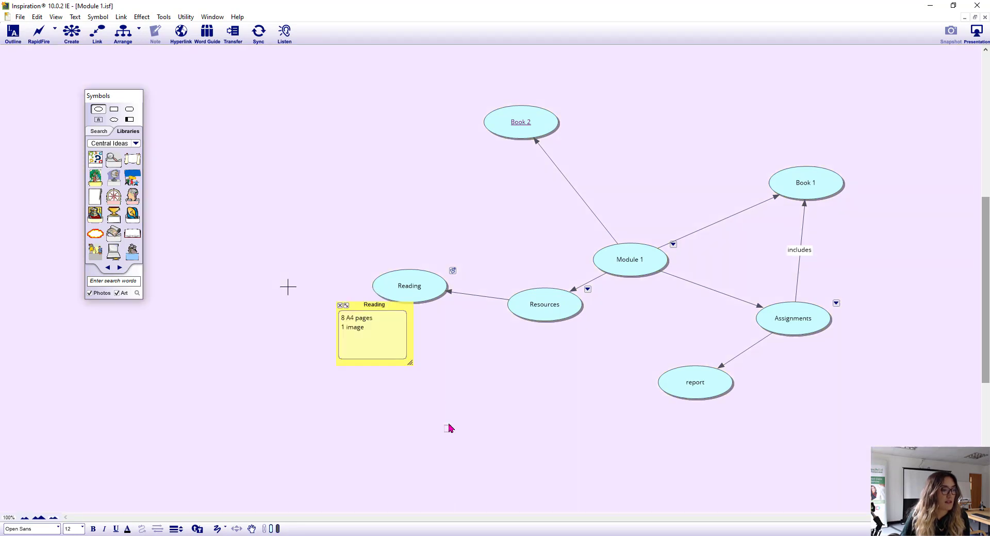
left_click(450, 428)
Step: Set the diagram's background colour to light blue
right_click(316, 243)
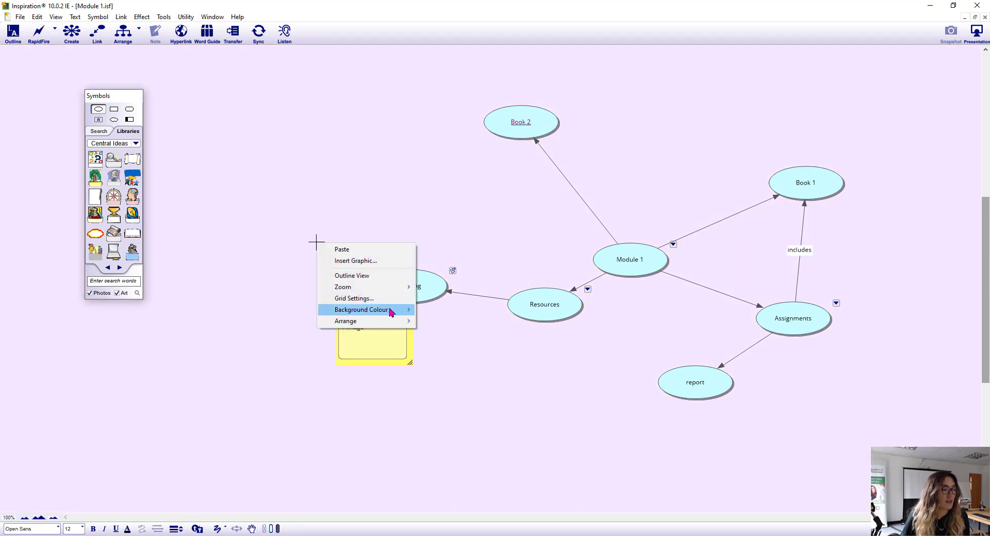
mouse_move(390, 310)
left_click(466, 384)
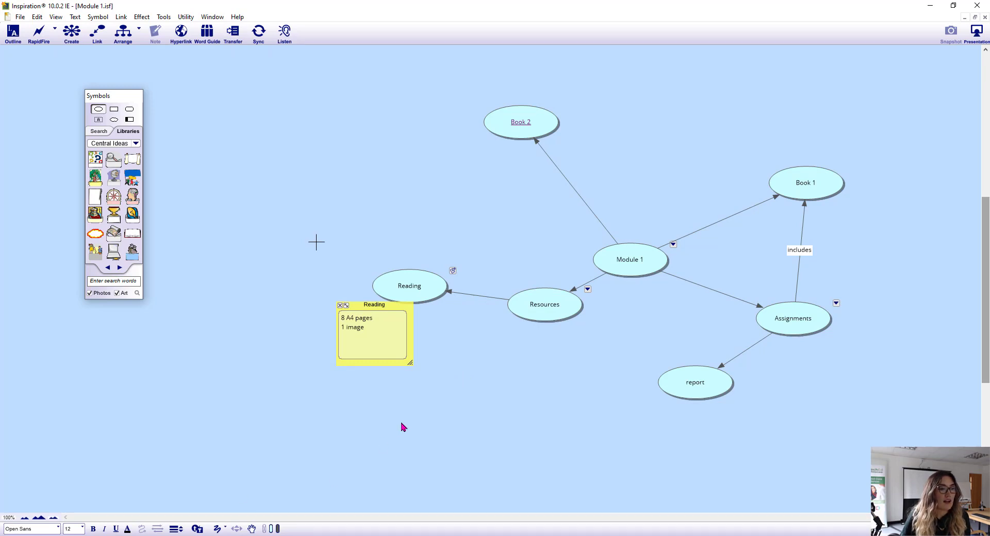
Step: Enlarge the Module 1 symbol and reposition it slightly right of its original place among its linked topics
left_click(635, 262)
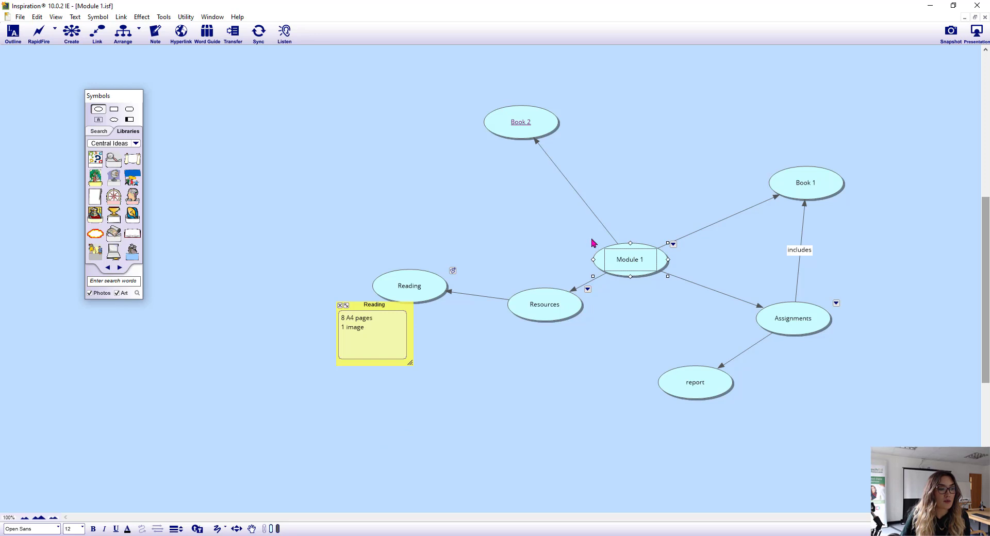
left_click_drag(592, 243, 561, 212)
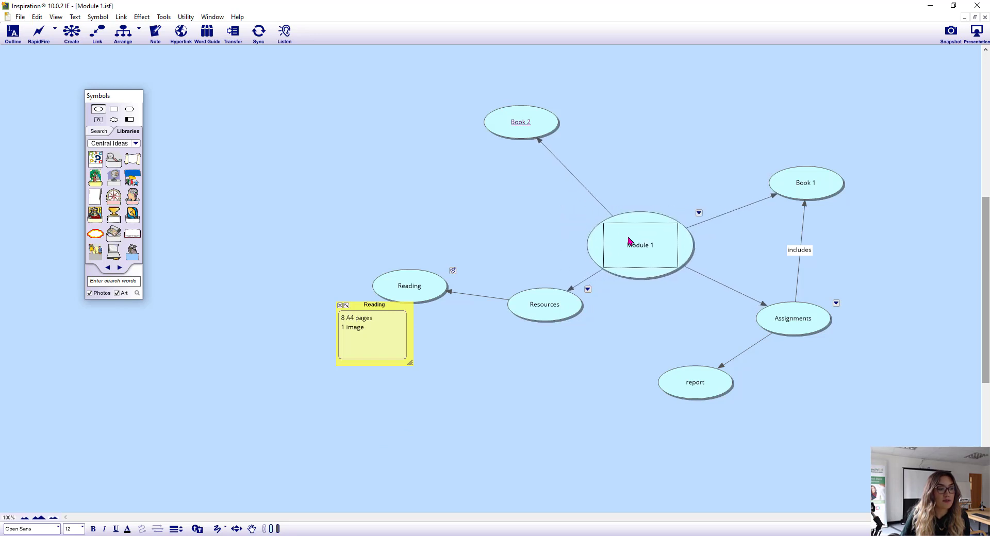
left_click_drag(628, 238, 636, 246)
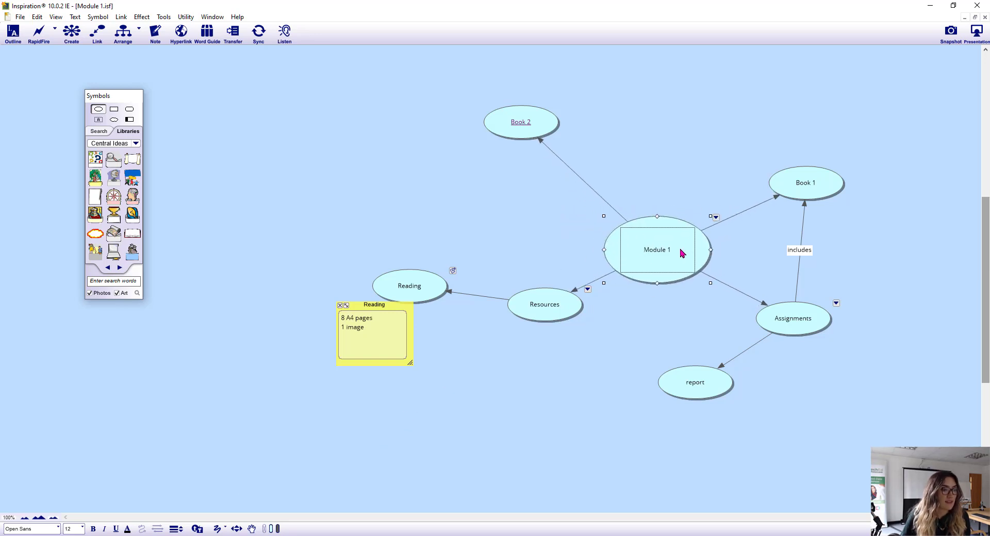
Step: Give the Module 1 symbol a light purple fill and a thicker, darker purple outline
left_click(272, 531)
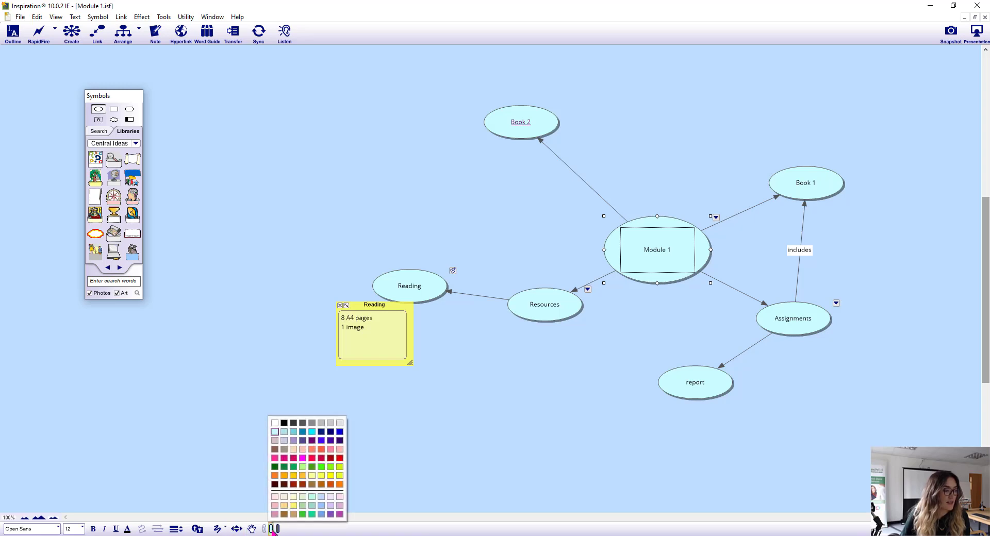
left_click(330, 505)
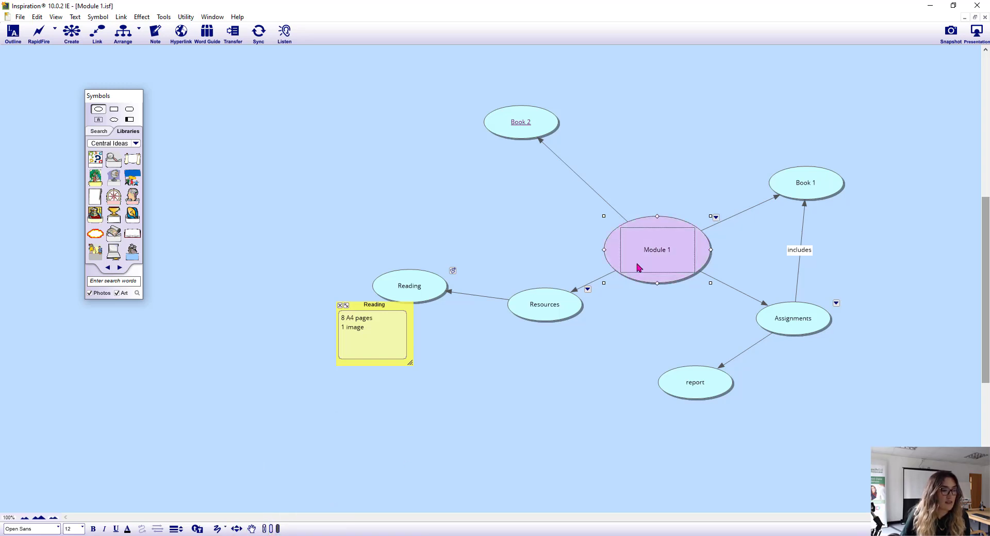
left_click(278, 530)
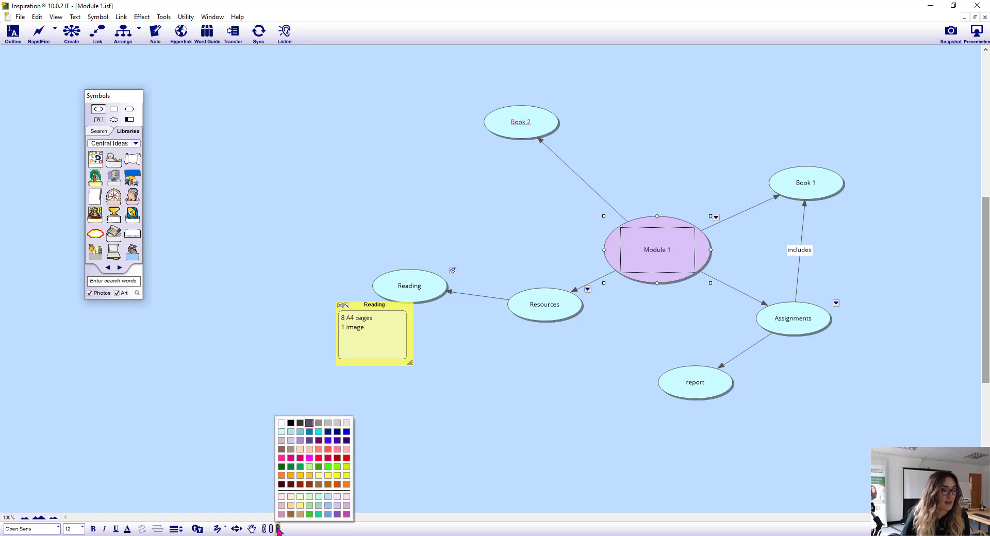
left_click(337, 515)
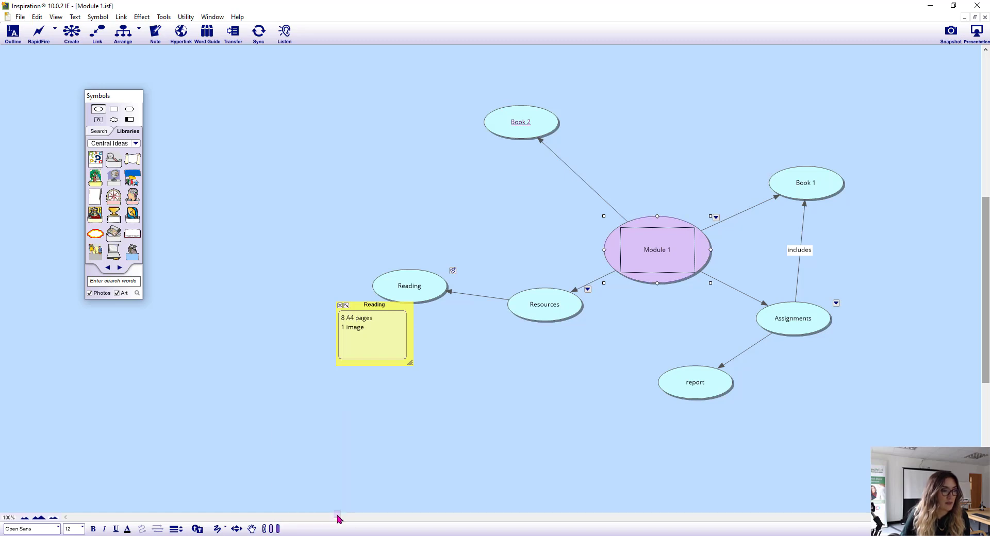
left_click(180, 528)
left_click(180, 528)
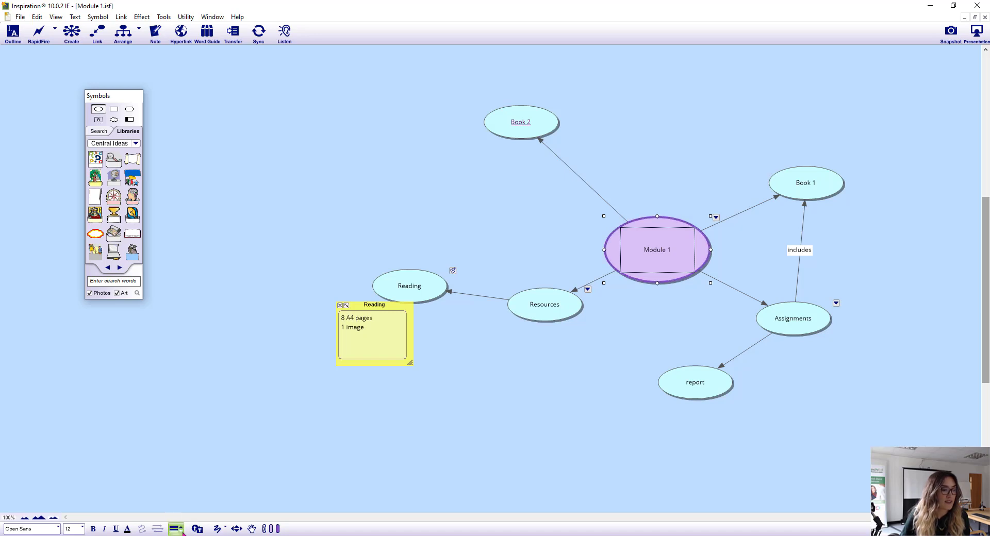
Step: Format the Module 1 symbol's text as bold at size 14 and deselect the symbol
left_click(670, 262)
left_click_drag(677, 245, 611, 243)
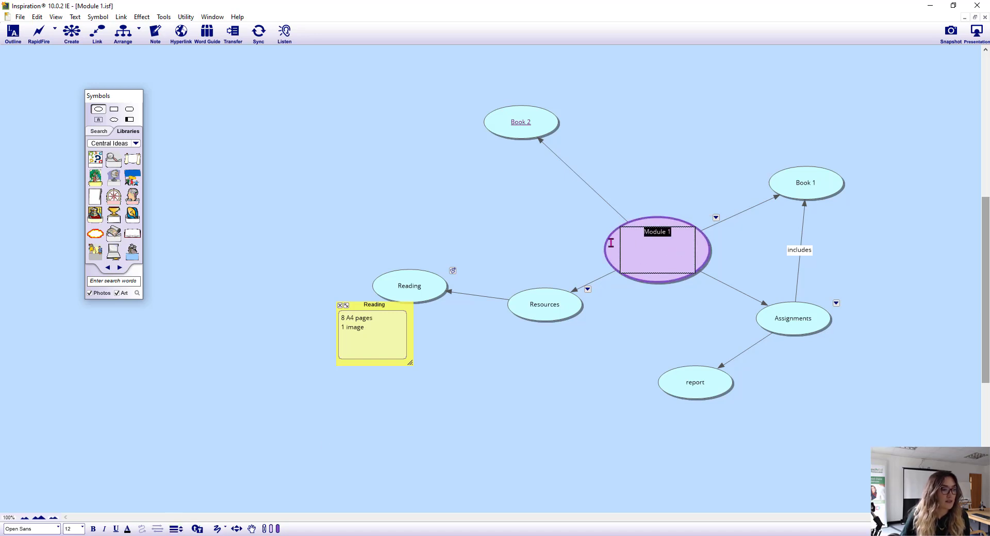
left_click(83, 528)
left_click(92, 451)
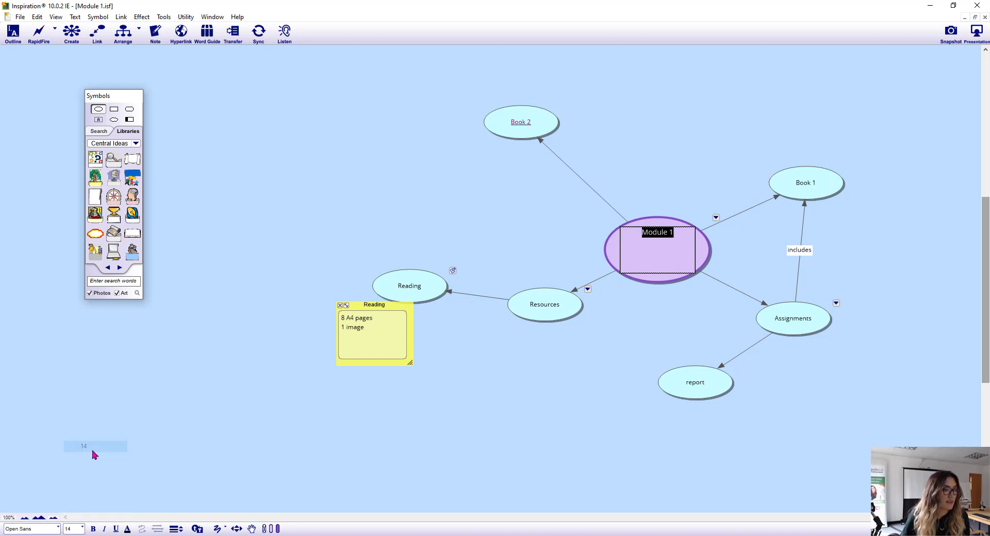
left_click(93, 528)
left_click(577, 394)
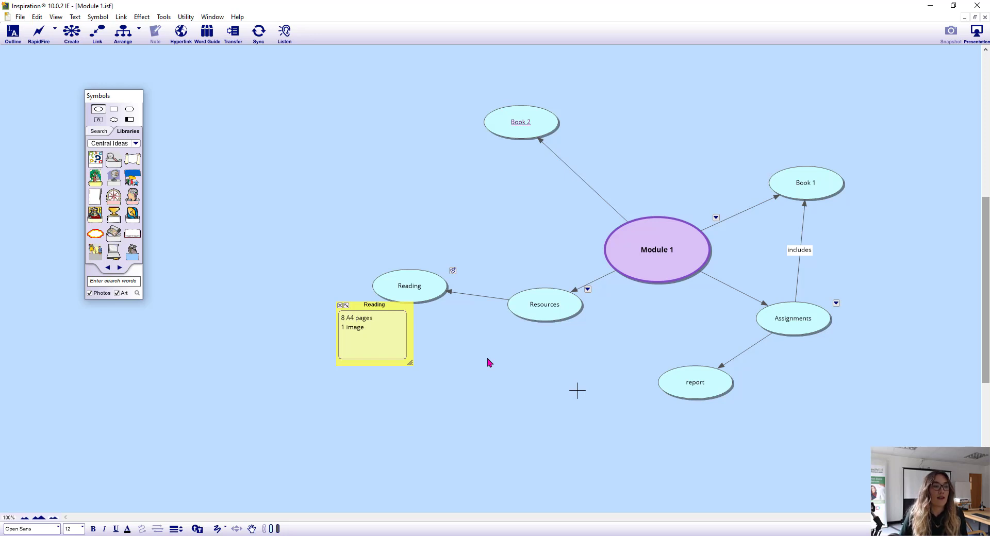
Step: Spread out the map by moving report below Assignments, Book 2 slightly down-left and Book 1 slightly up-right
left_click_drag(689, 390, 845, 449)
left_click(706, 408)
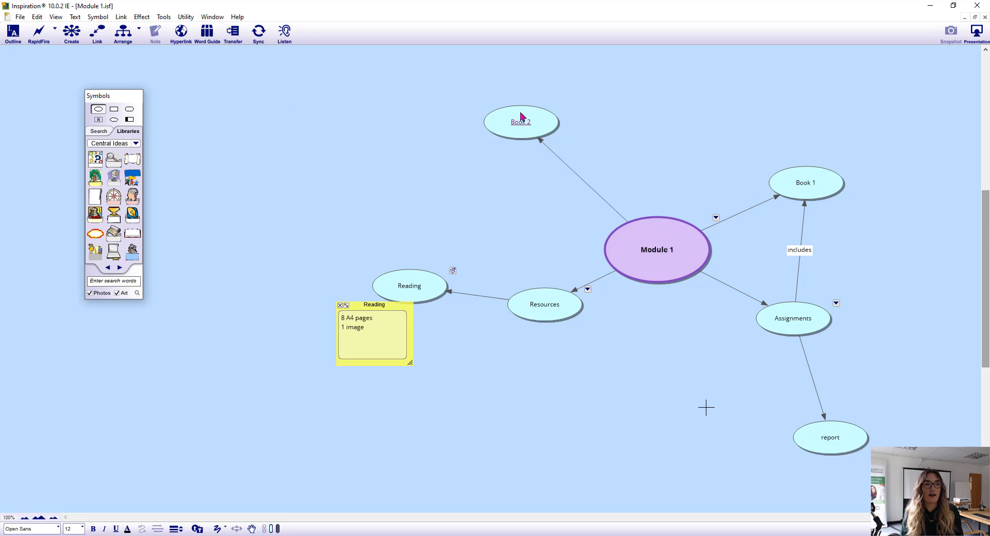
left_click_drag(499, 128, 478, 149)
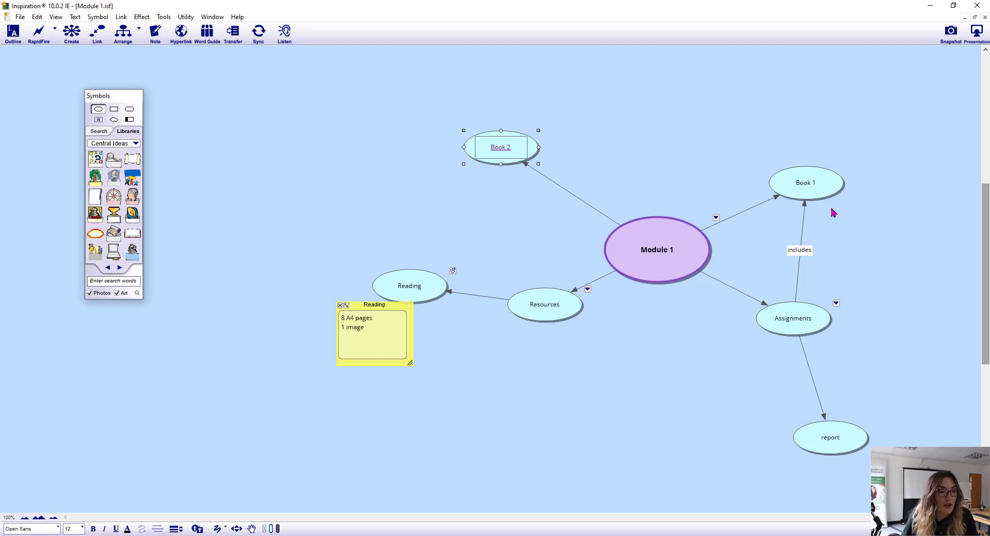
left_click(827, 189)
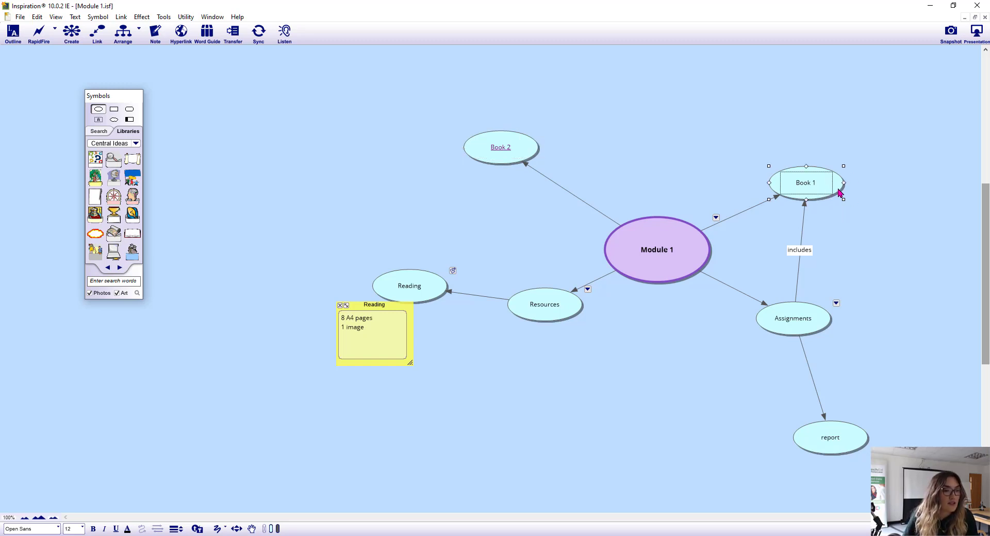
left_click_drag(835, 186, 843, 177)
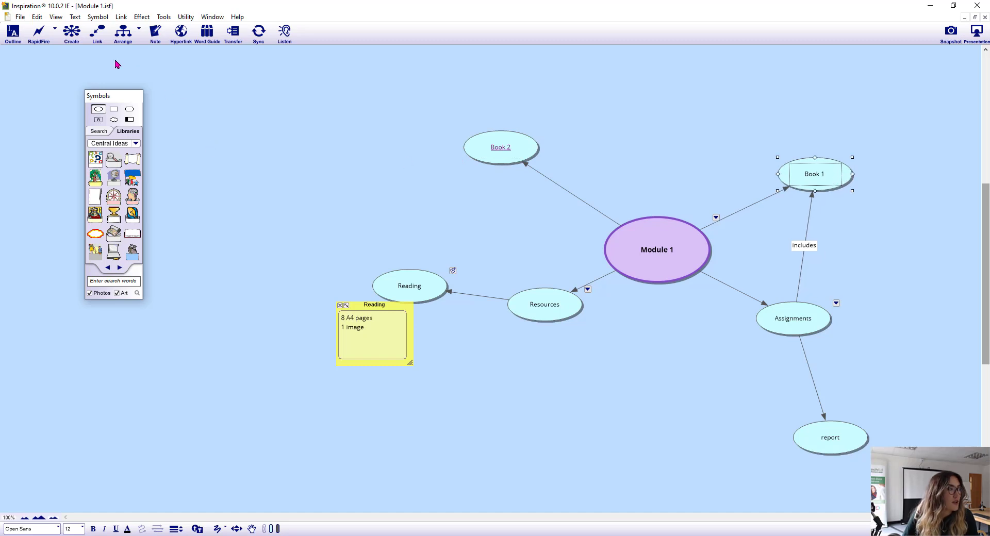
left_click(252, 166)
Step: Select all the links in the diagram, colour them purple and make their lines thicker
left_click(37, 17)
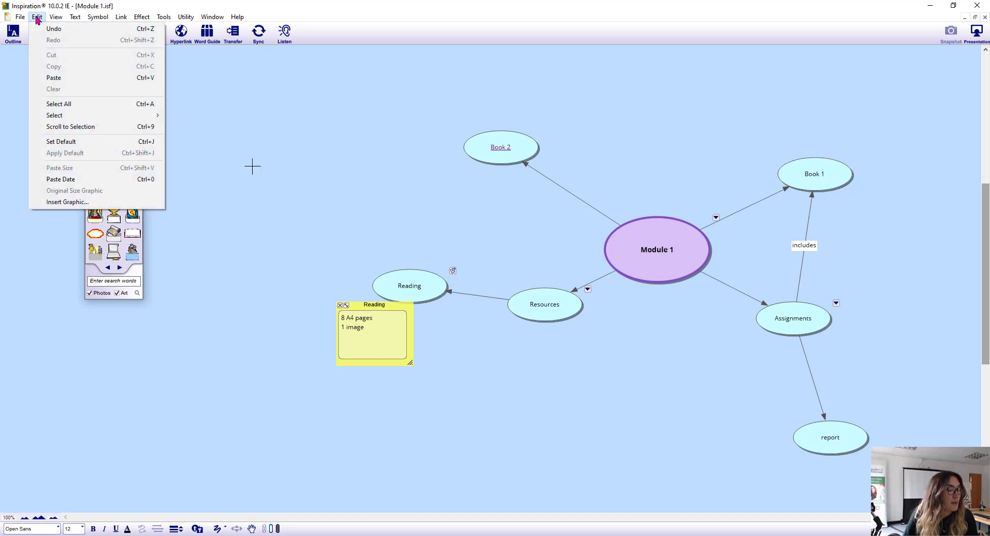
mouse_move(124, 119)
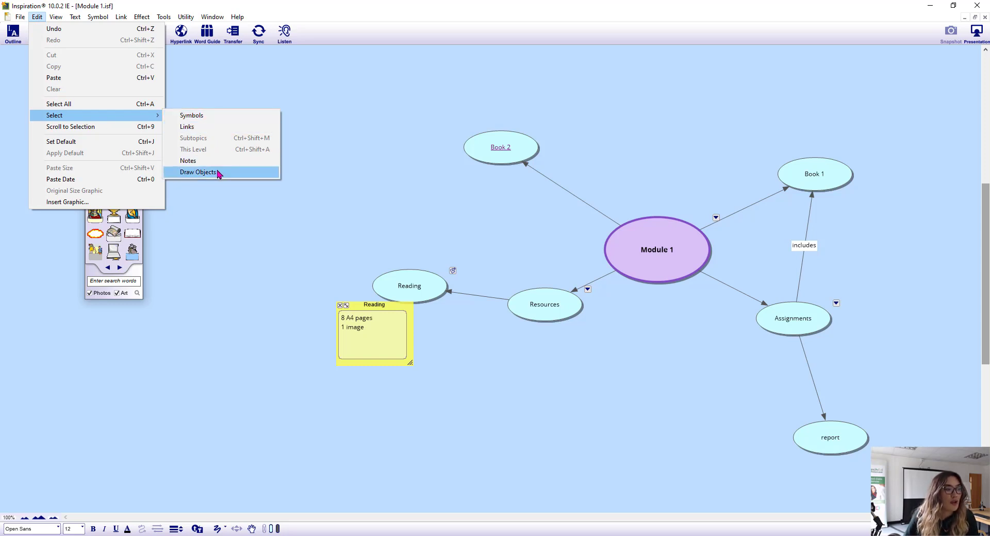
left_click(219, 127)
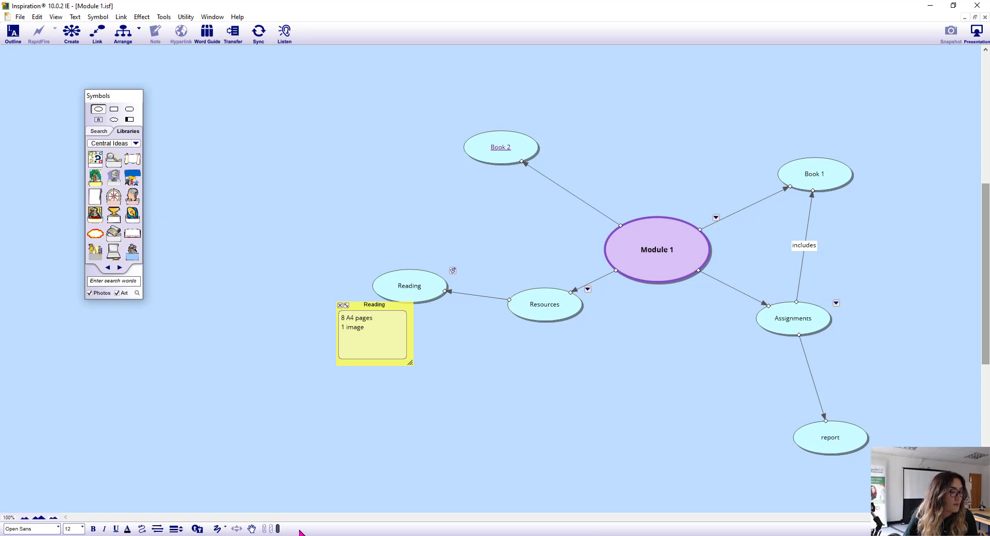
left_click(277, 530)
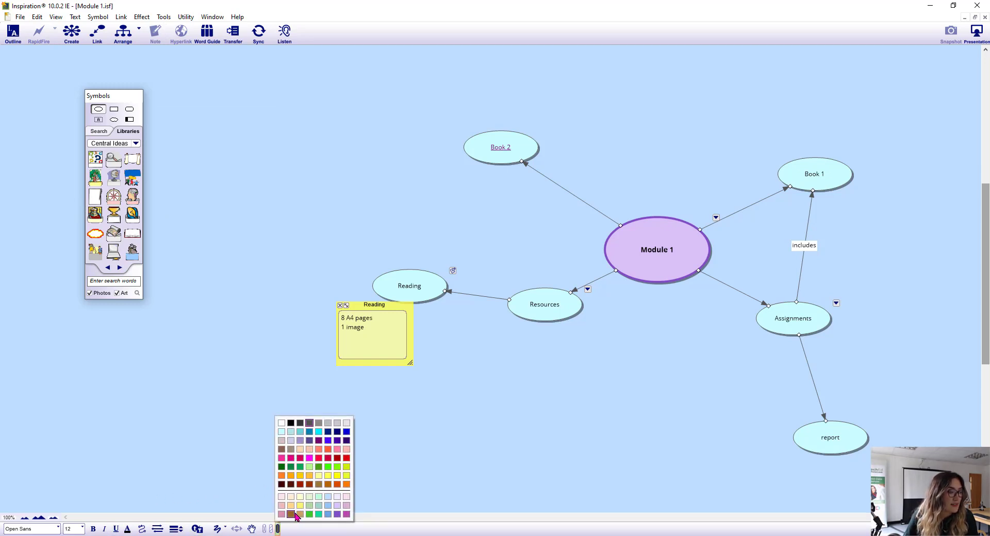
left_click(337, 514)
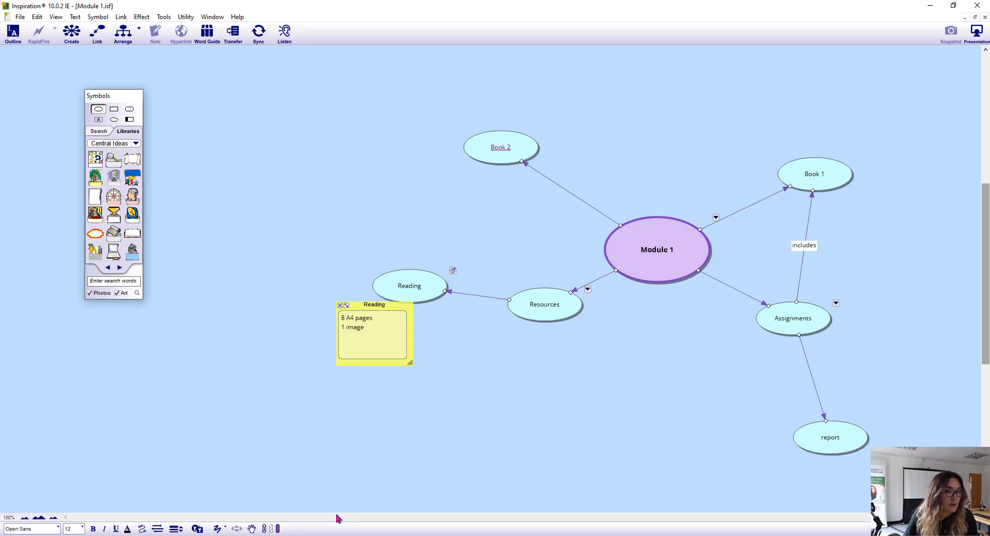
left_click(175, 529)
left_click(546, 409)
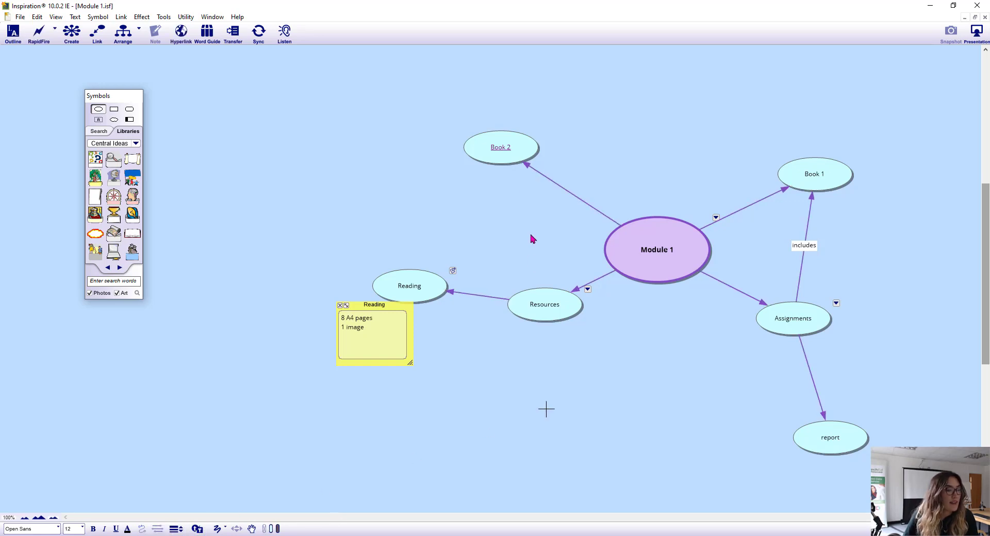
Step: Fill the Reading and Resources symbols together with pale green
left_click(431, 294)
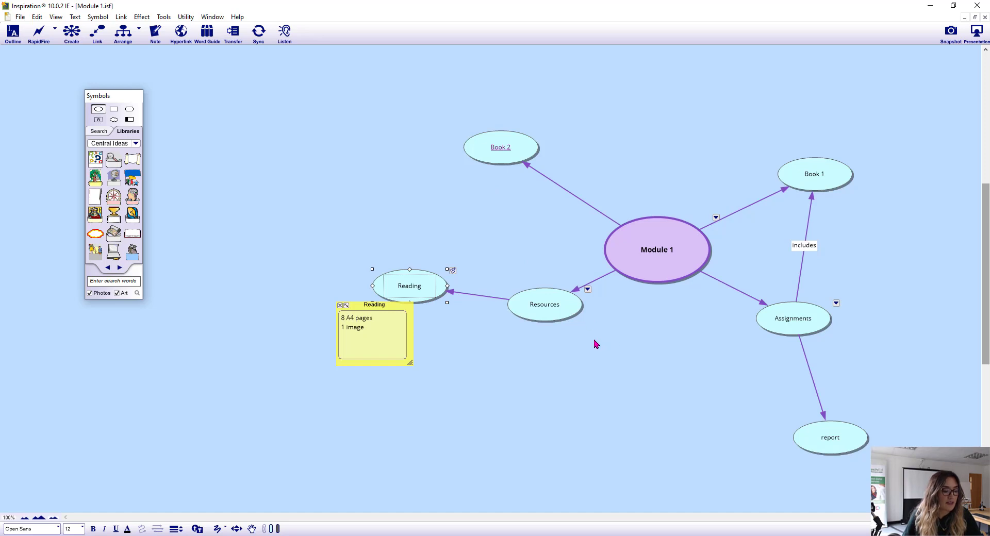
left_click(564, 311, "shift")
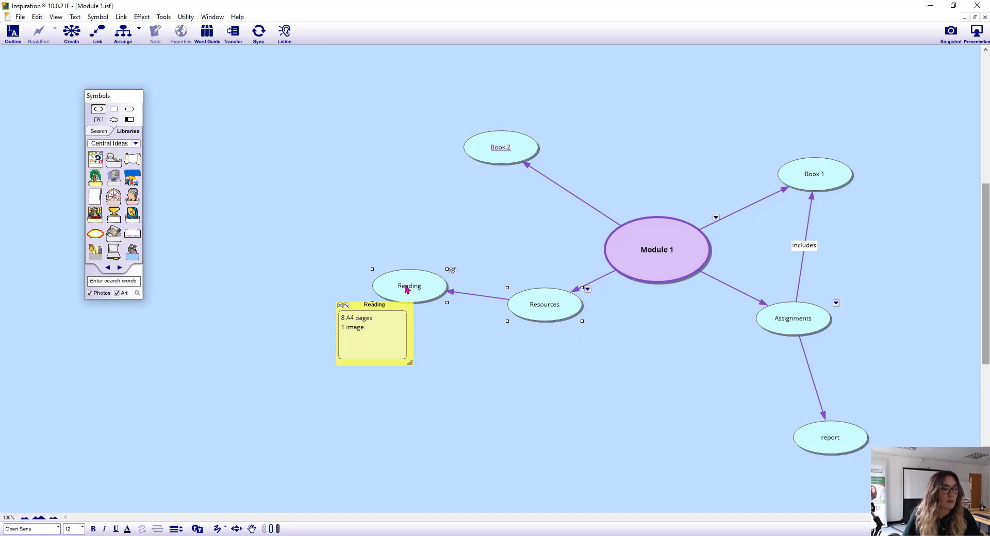
left_click(271, 529)
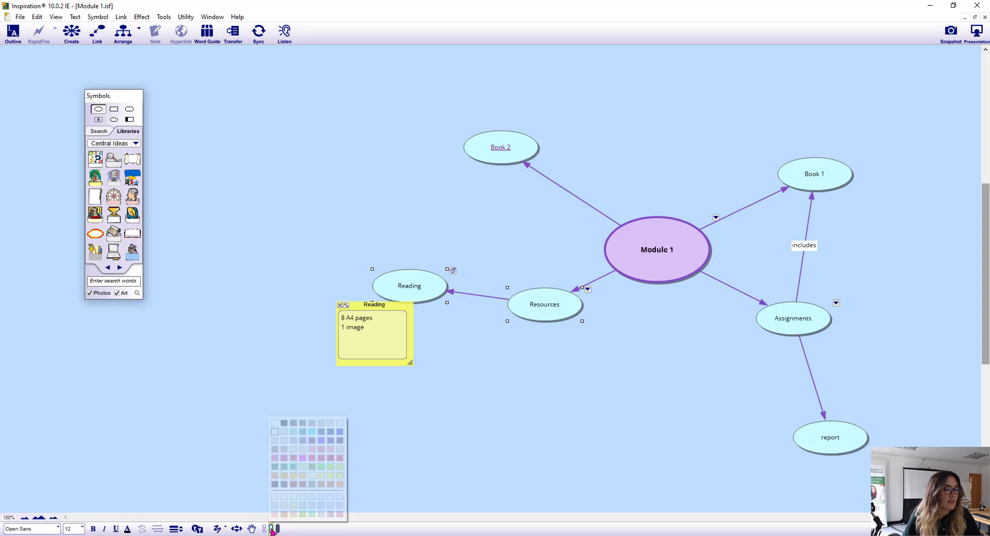
left_click(303, 497)
left_click(695, 412)
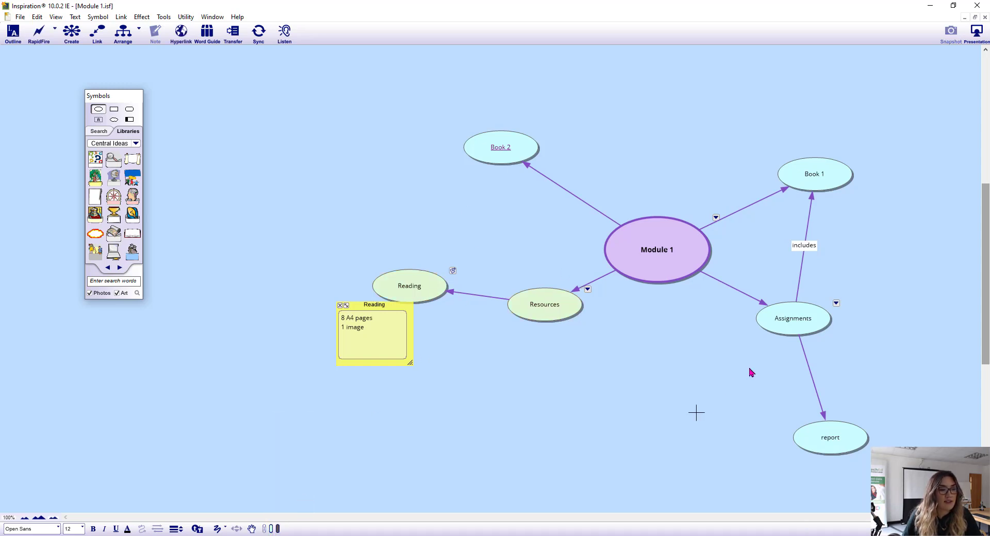
Step: Fill the Assignments and report symbols together with pale orange
left_click(810, 324)
left_click(852, 443, "shift")
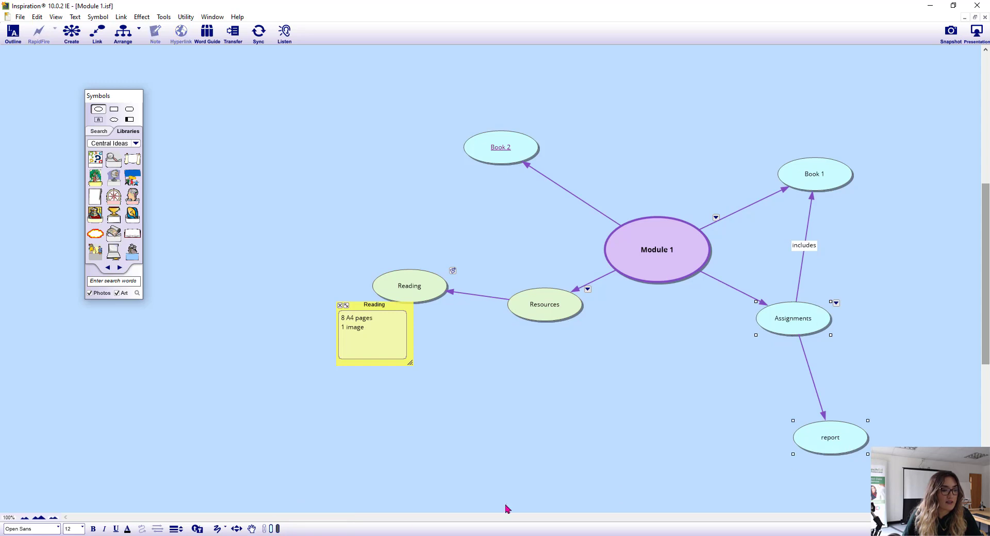
left_click(271, 528)
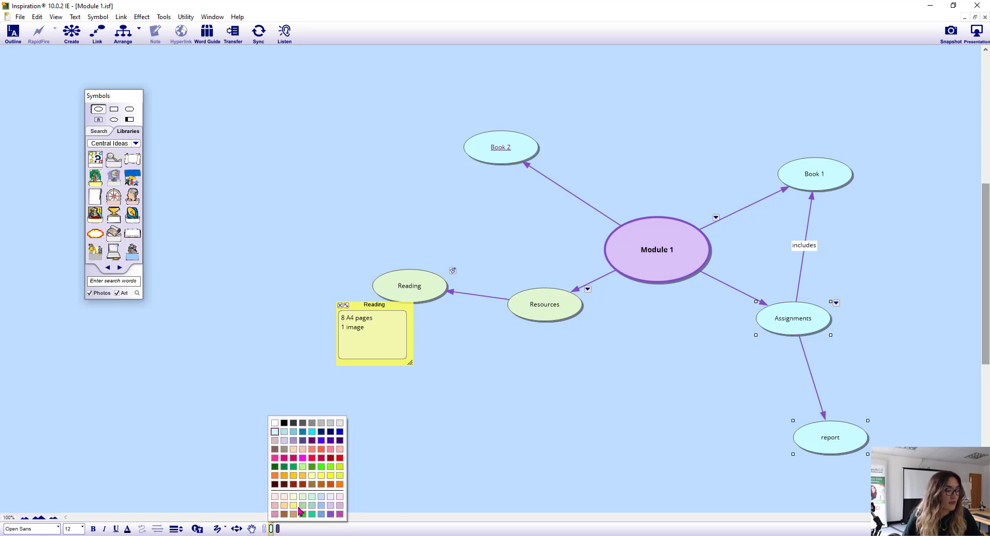
left_click(284, 496)
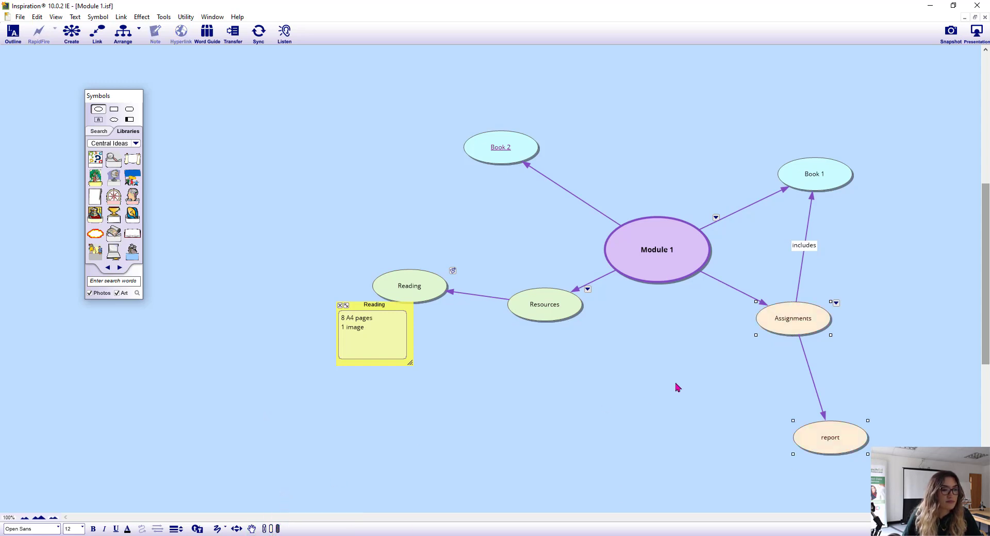
Step: Try light orange on the Book 1 symbol and settle on yellow as its fill colour
left_click(836, 187)
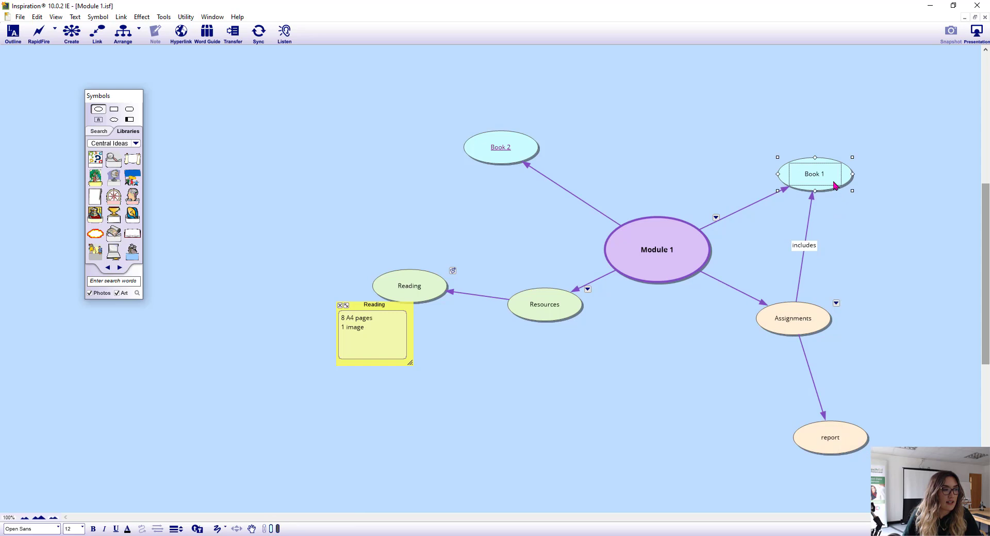
left_click(272, 529)
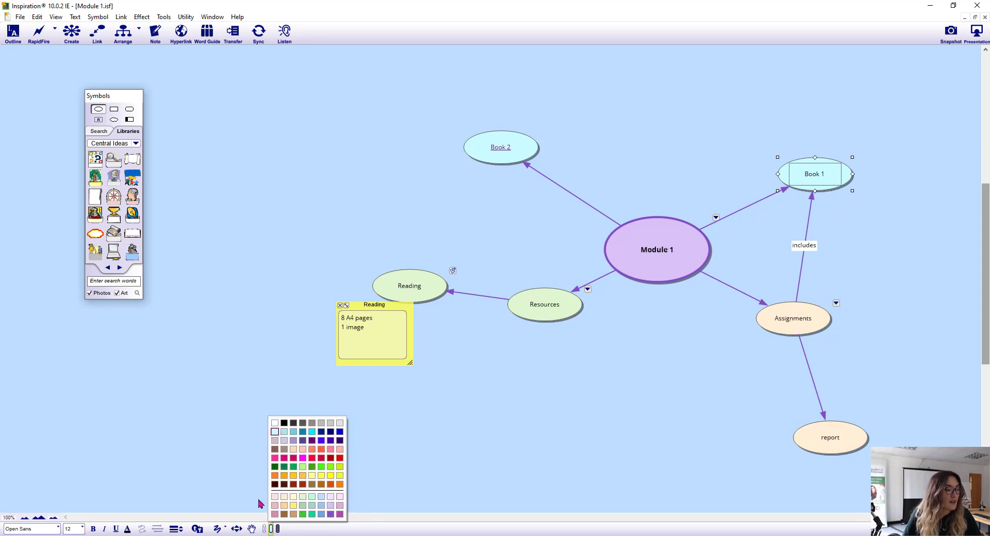
left_click(283, 506)
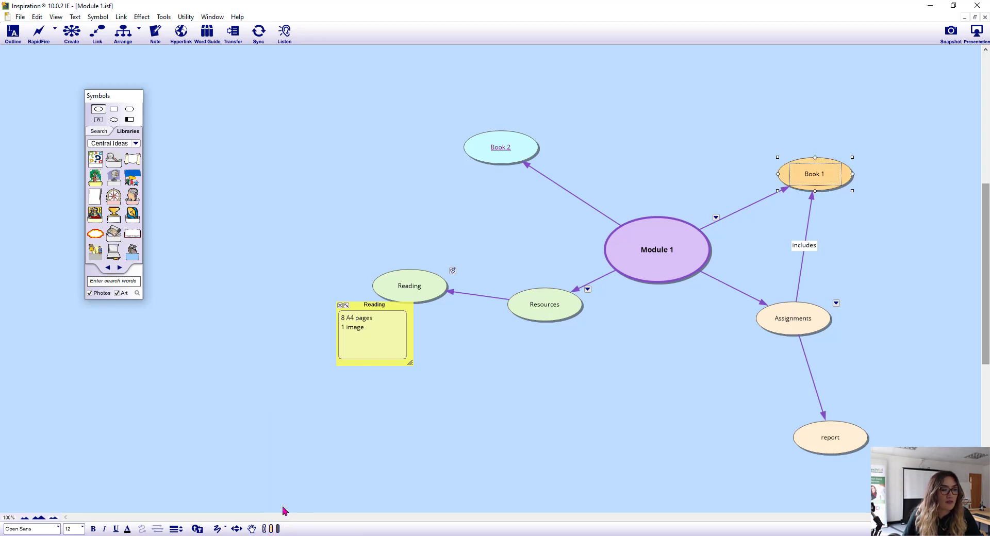
left_click(271, 528)
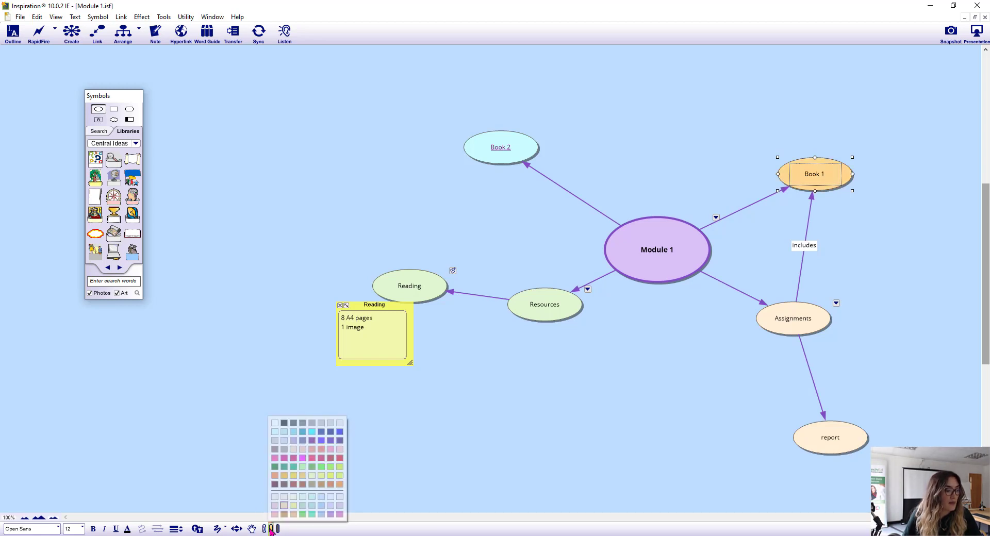
left_click(293, 505)
left_click(480, 471)
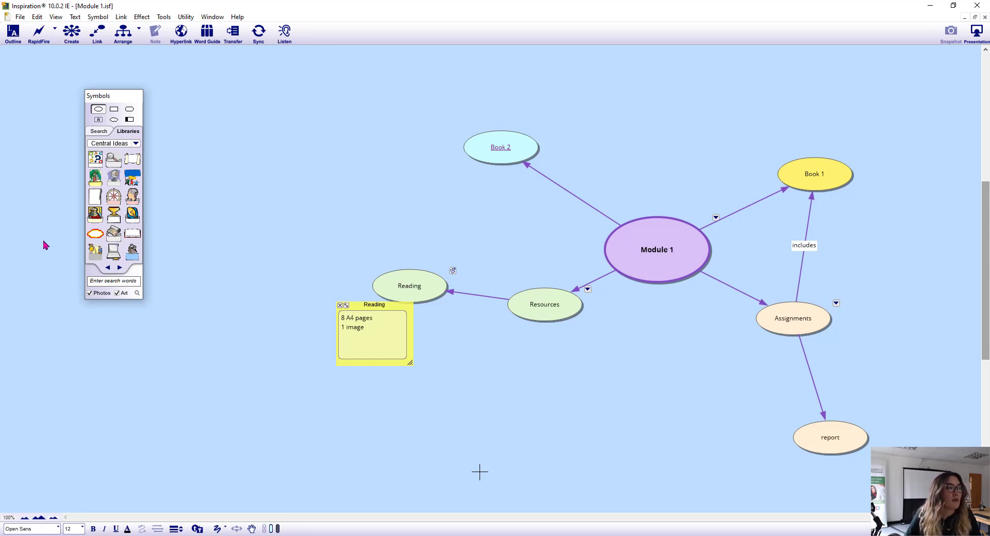
Step: Replace the Book 2 symbol with the open-book image found by searching the symbol collection for "book"
left_click(135, 143)
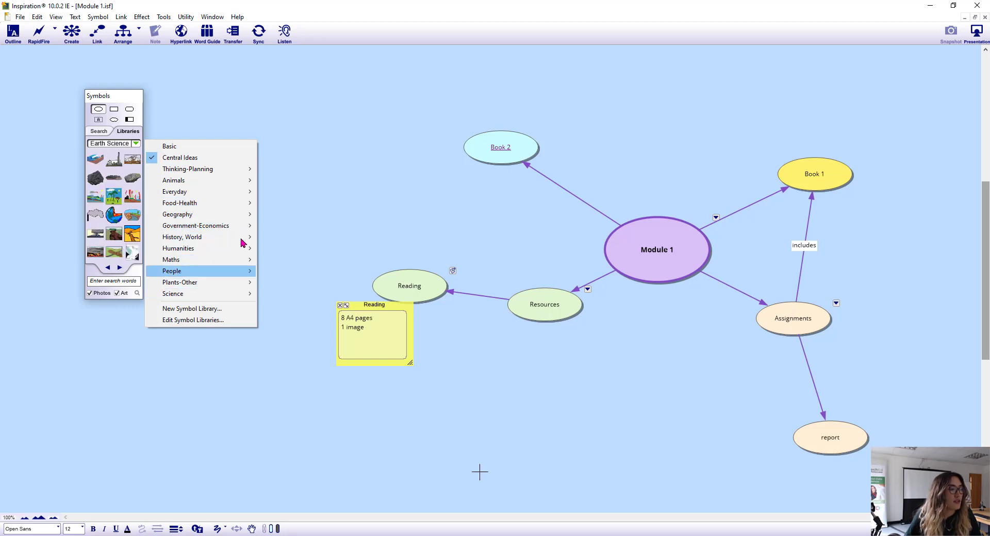
left_click(264, 118)
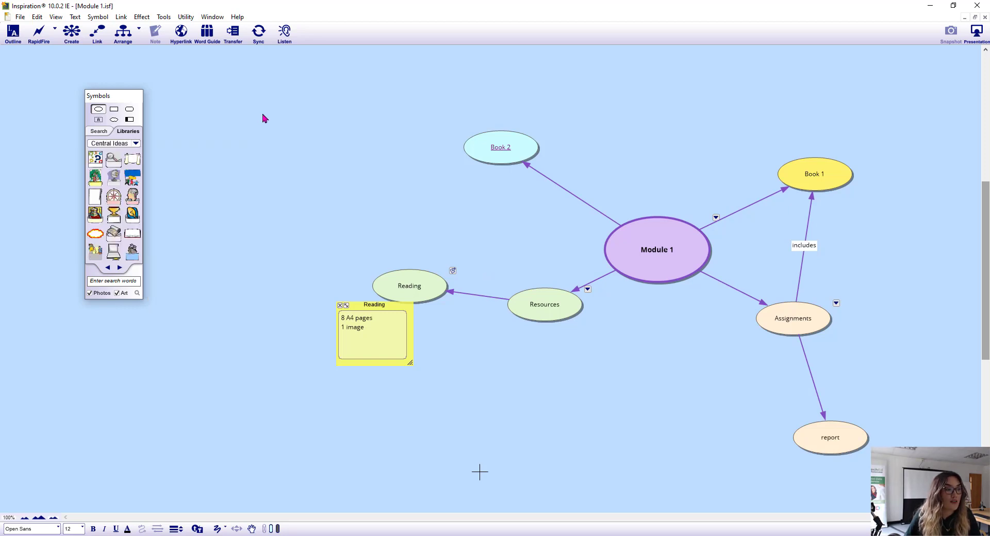
left_click(482, 149)
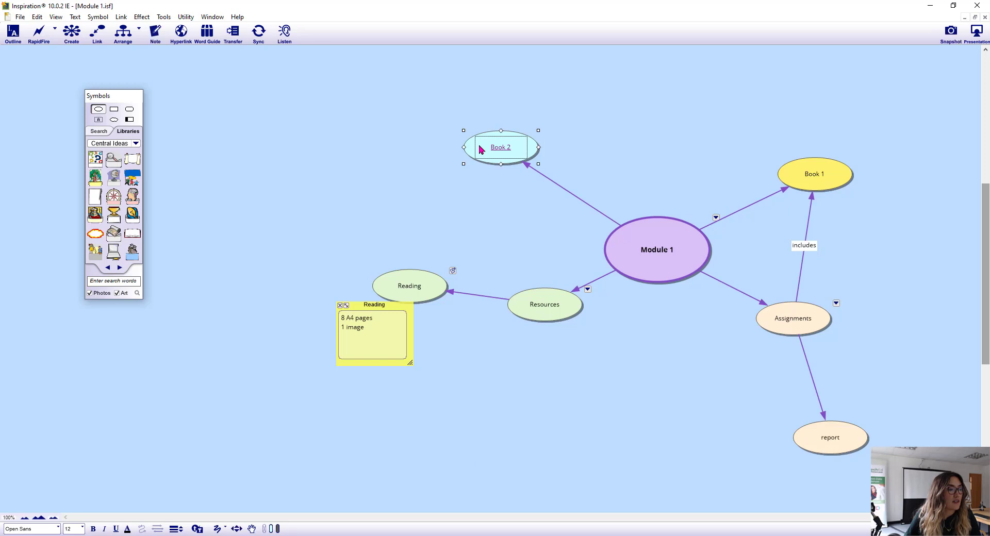
left_click(136, 144)
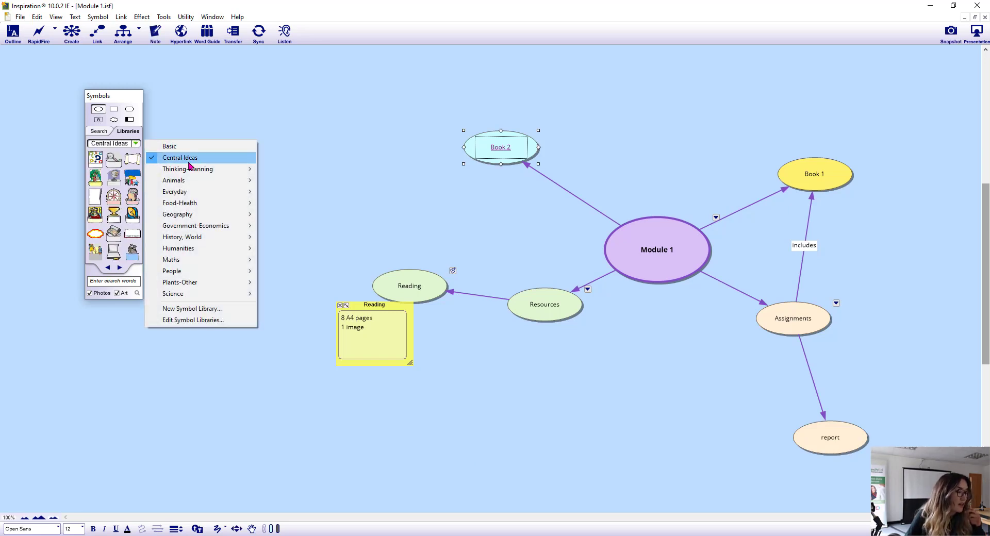
left_click(137, 143)
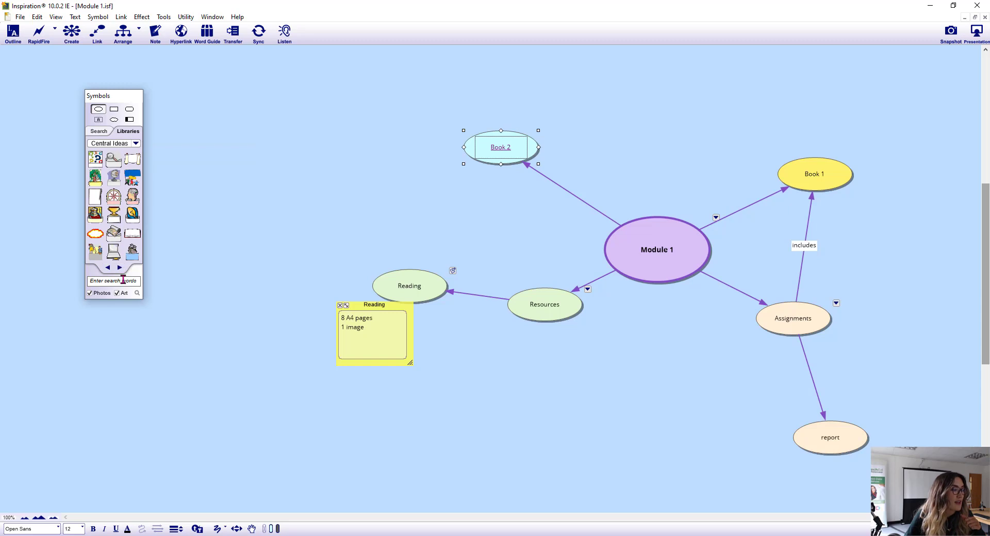
left_click(122, 279)
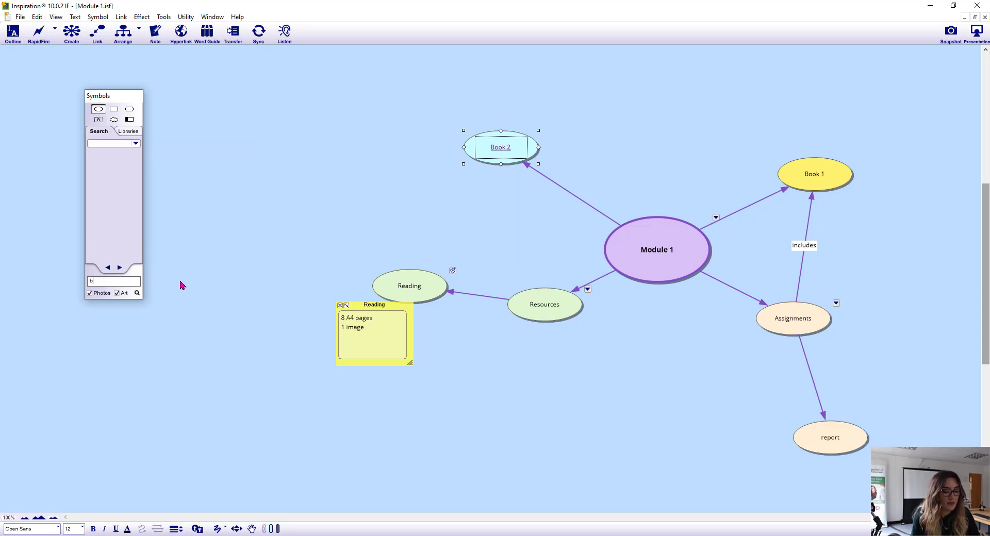
key("Return")
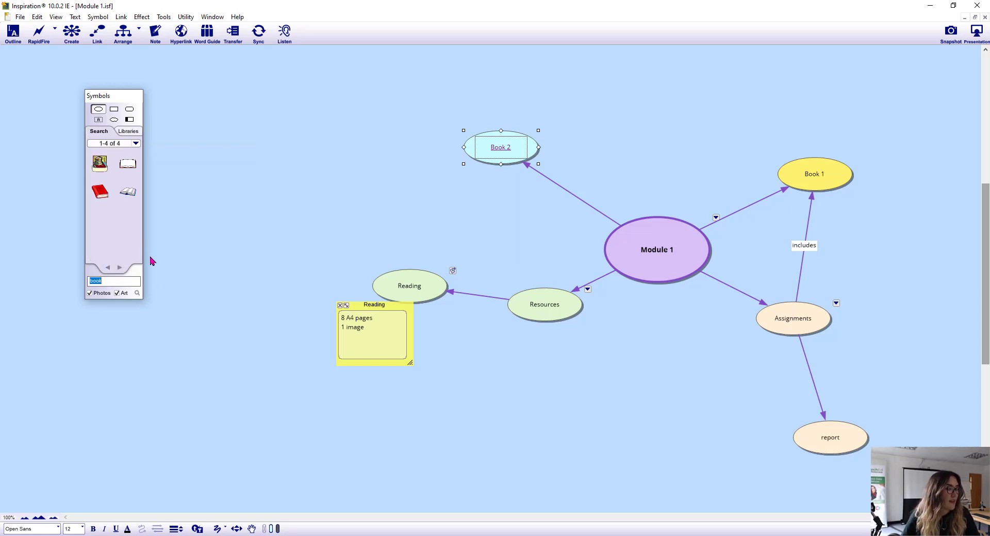
left_click(133, 199)
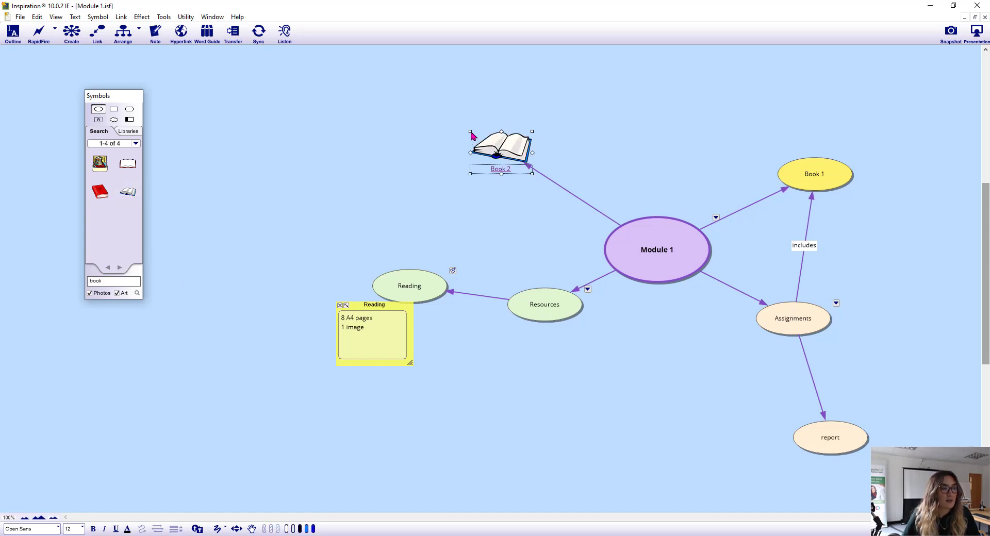
Step: Enlarge the open-book picture of Book 2 and reposition it slightly up from its link to Module 1
left_click_drag(470, 132, 438, 110)
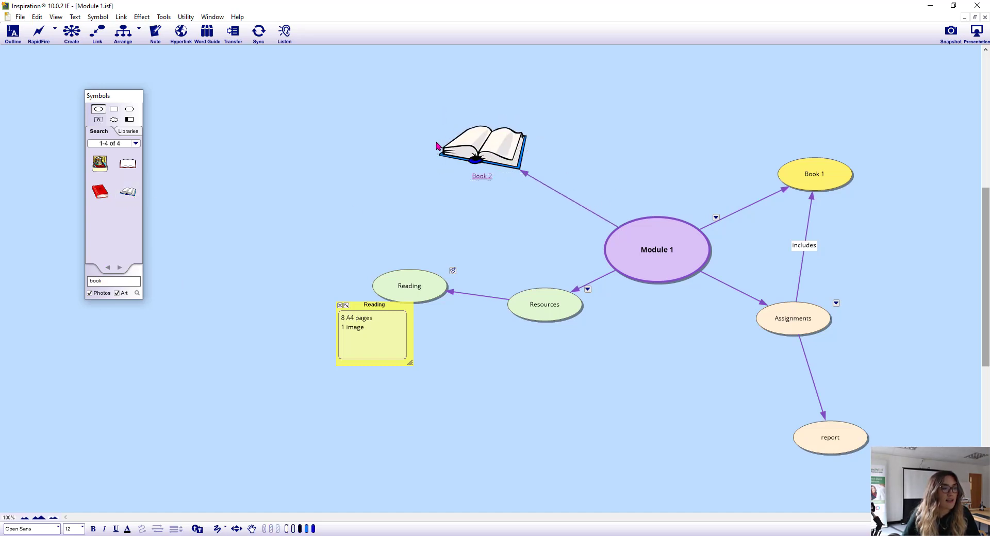
left_click_drag(499, 144, 513, 155)
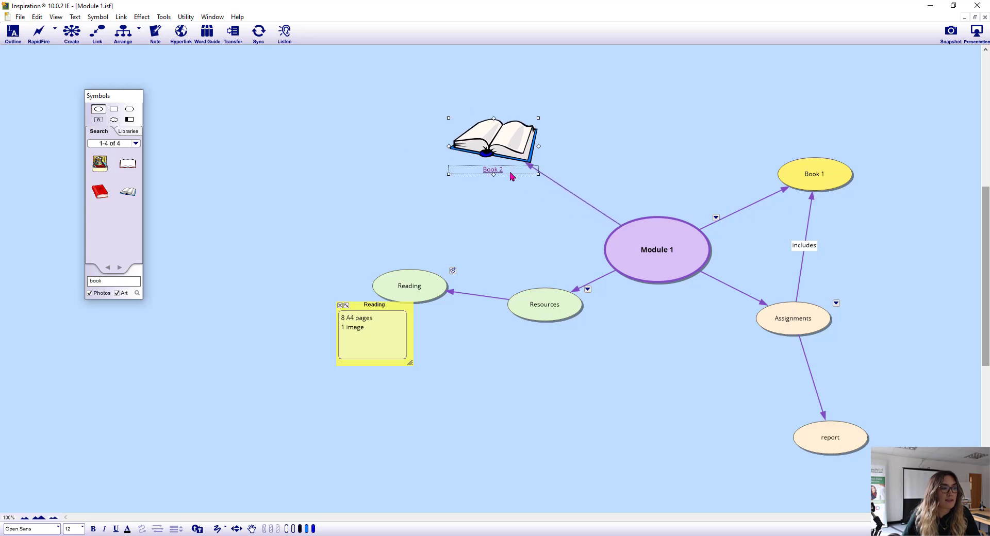
left_click(491, 201)
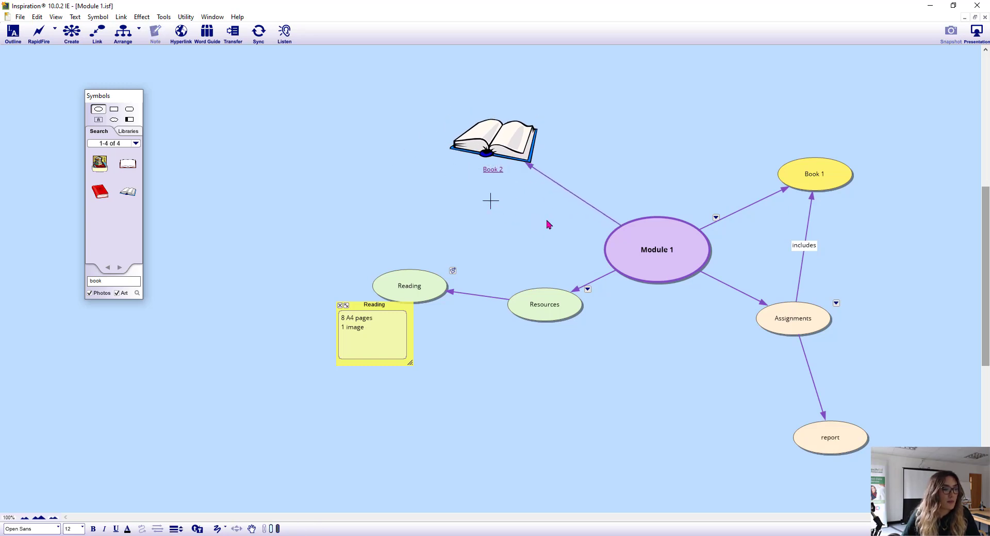
Step: Select the report symbol and search the symbol collection for "essay" and "report" images
left_click(814, 445)
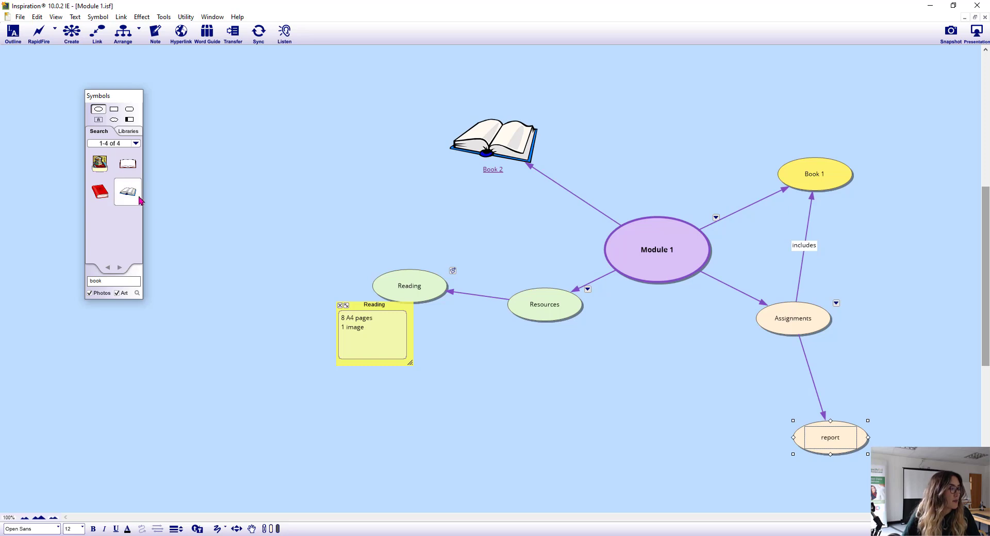
double_click(120, 281)
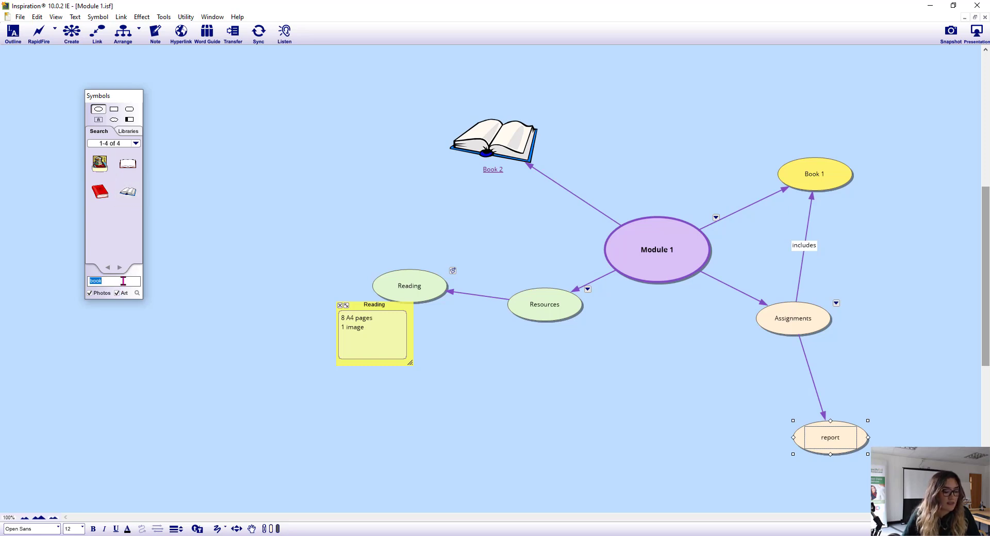
type("essay")
key("Return")
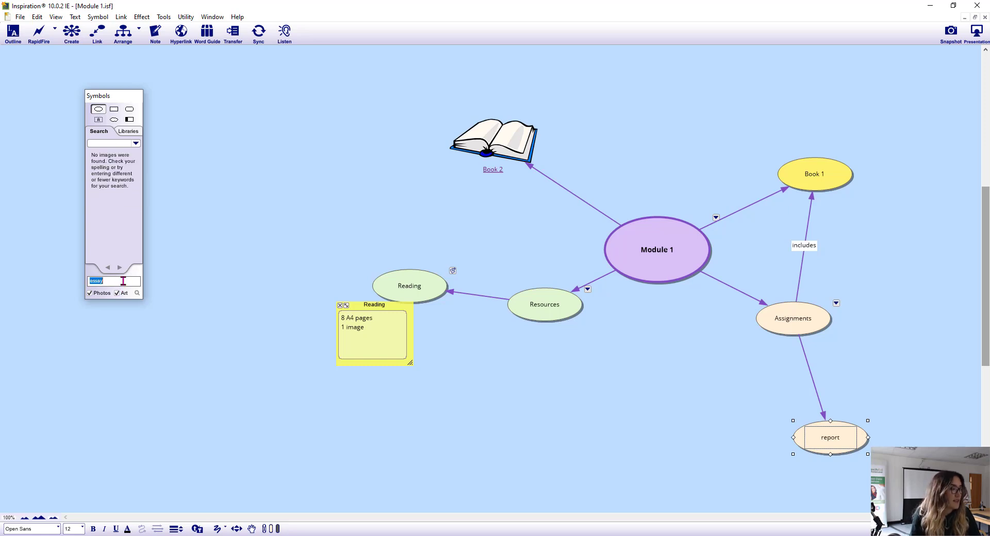
type("repor")
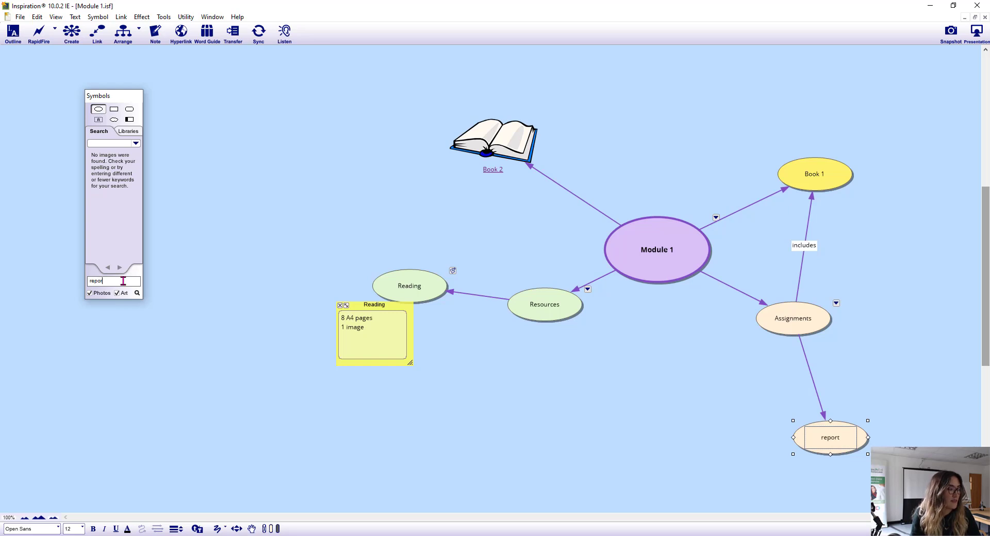
type("t")
key("Return")
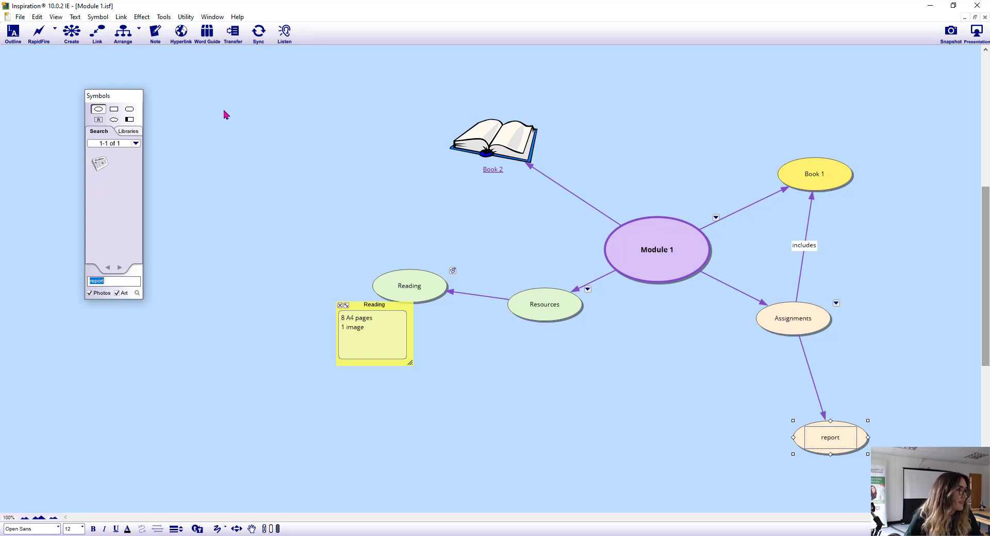
Step: Replace the report symbol with the lined-paper image from the School library in the Everyday category
left_click(128, 131)
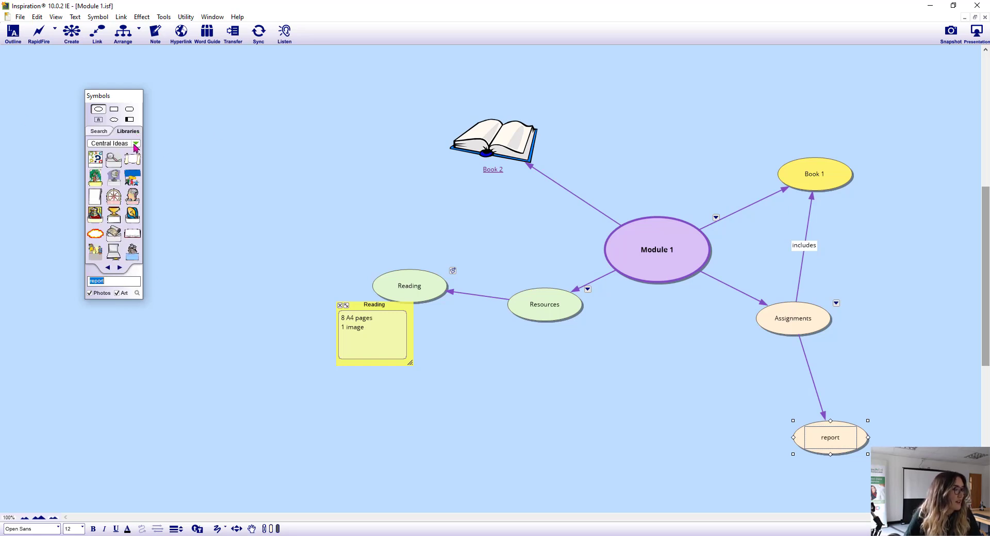
left_click(136, 143)
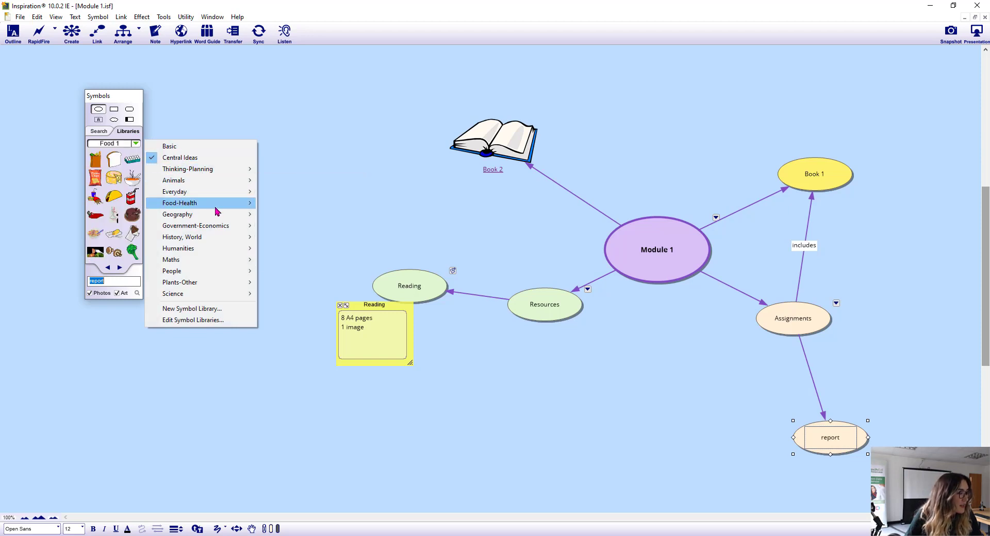
mouse_move(233, 194)
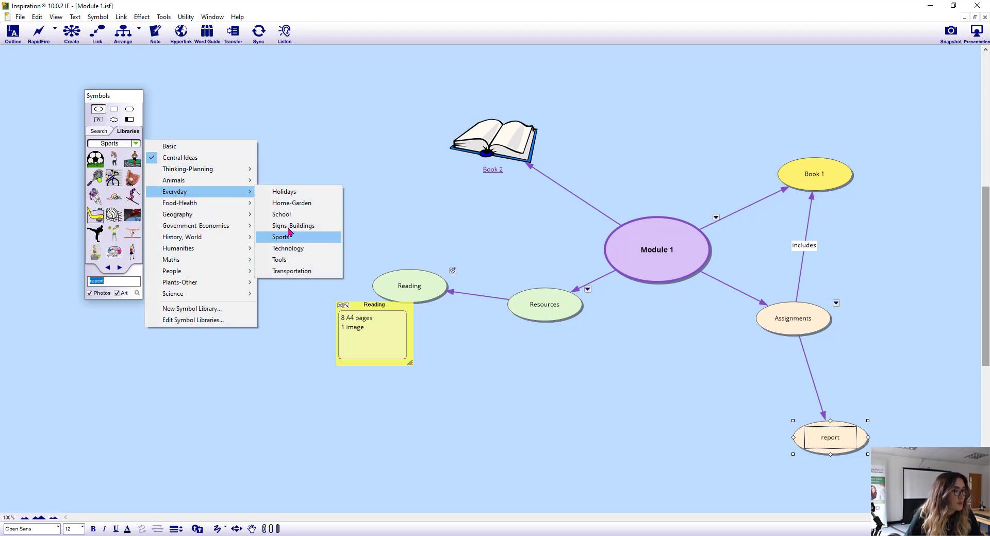
left_click(296, 218)
left_click(138, 163)
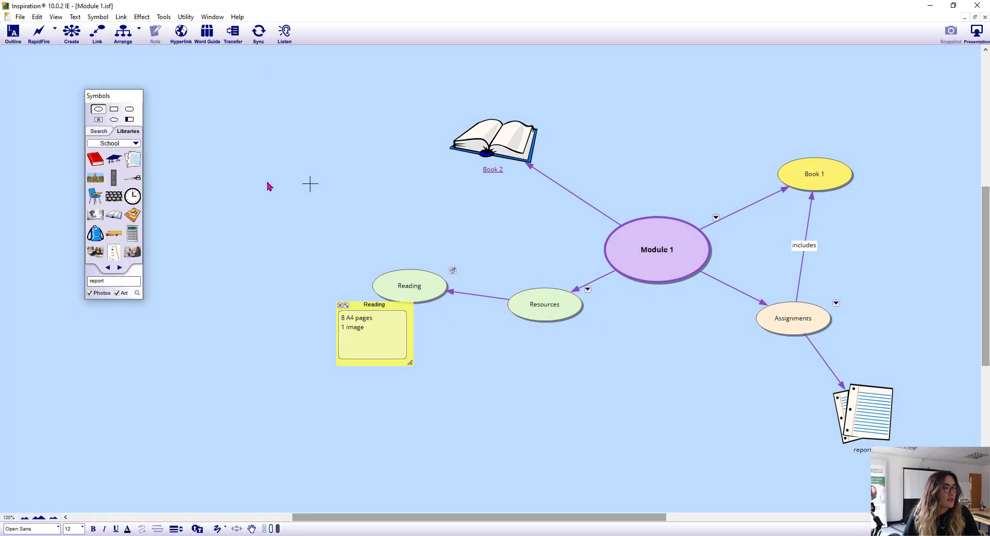
left_click(137, 144)
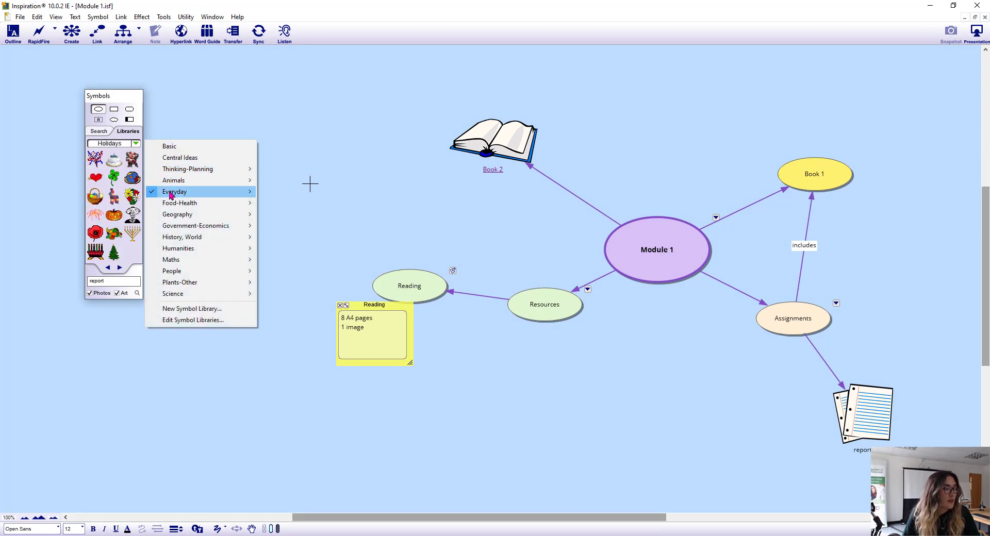
left_click(282, 146)
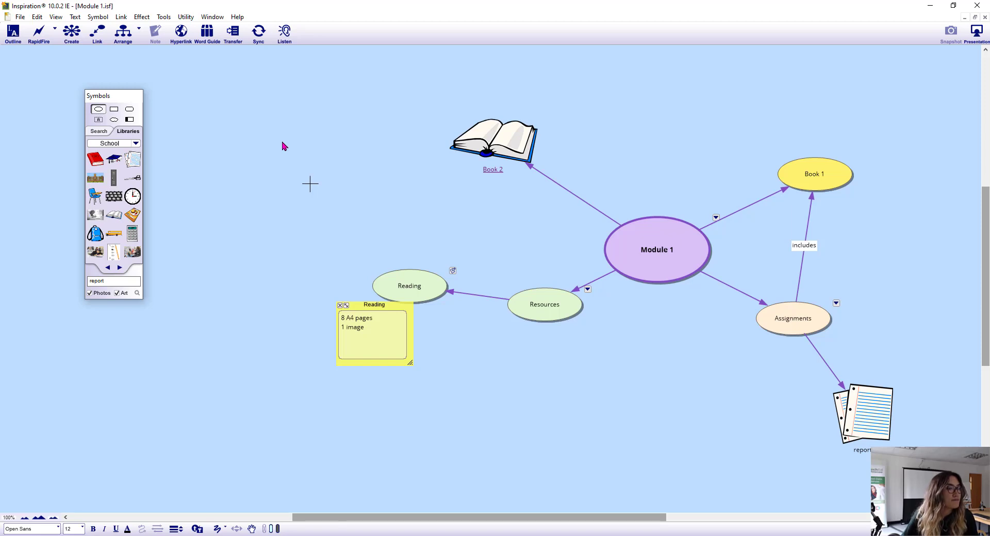
right_click(283, 146)
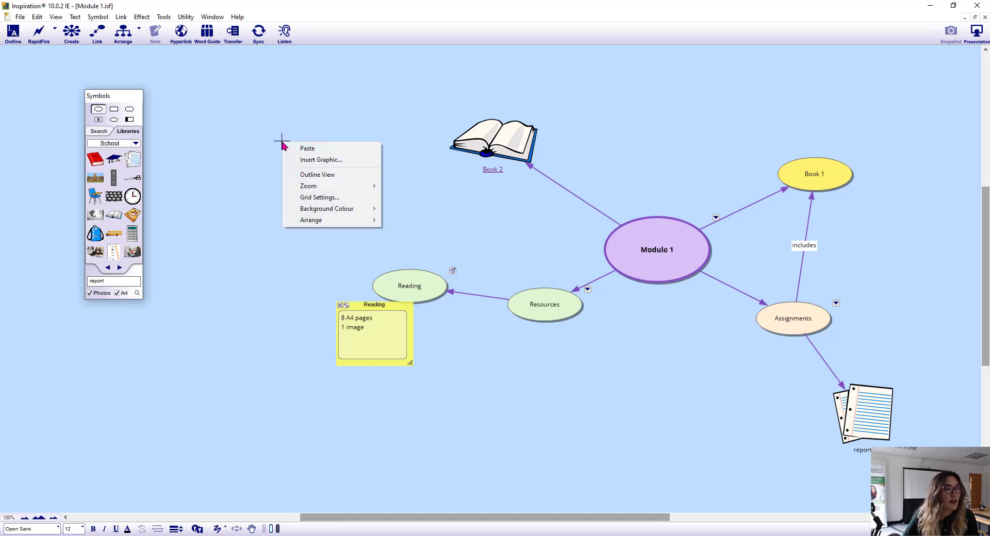
left_click(302, 160)
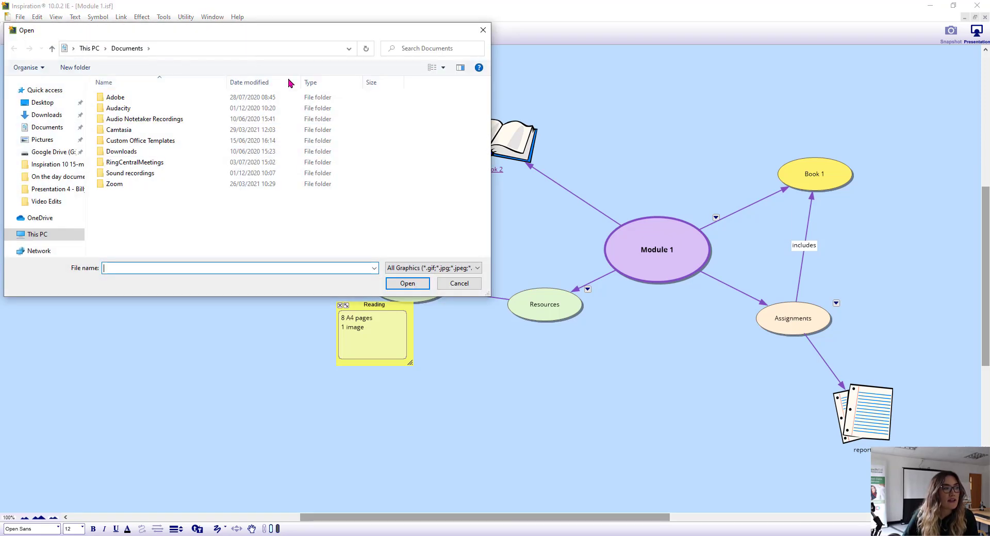
left_click(483, 31)
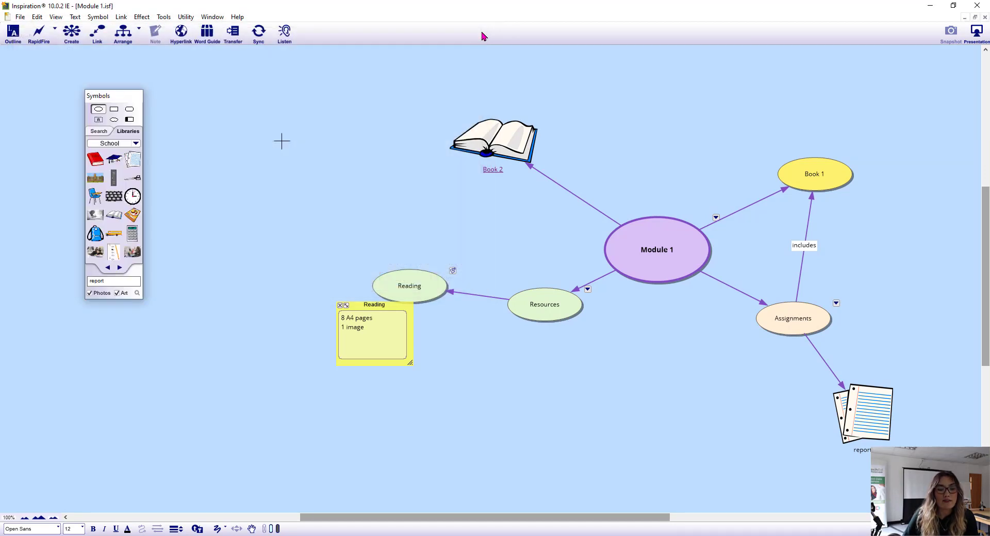
Step: Restore the window to a smaller size, insert the duckling photo from the desktop above Reading and shrink it to a small picture
left_click(952, 8)
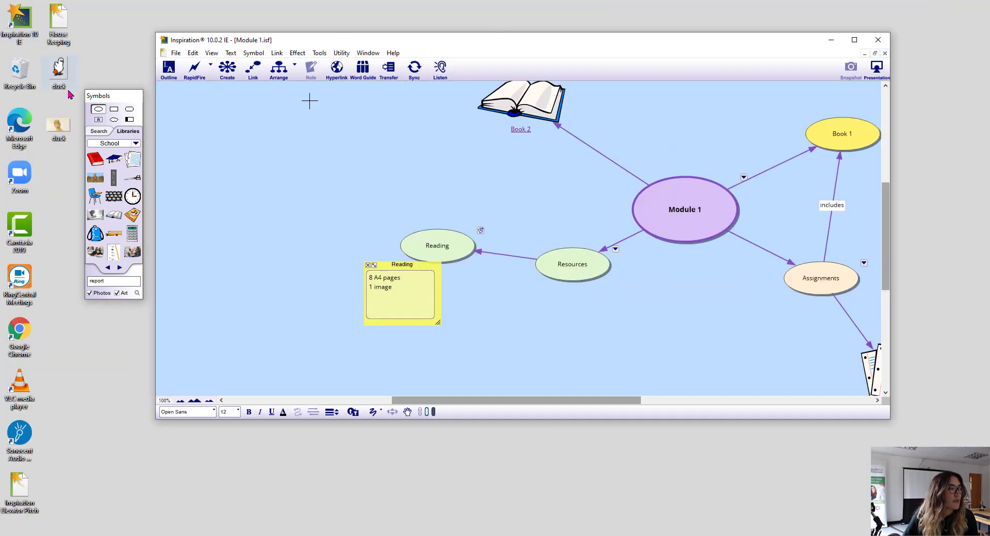
left_click_drag(60, 129, 298, 146)
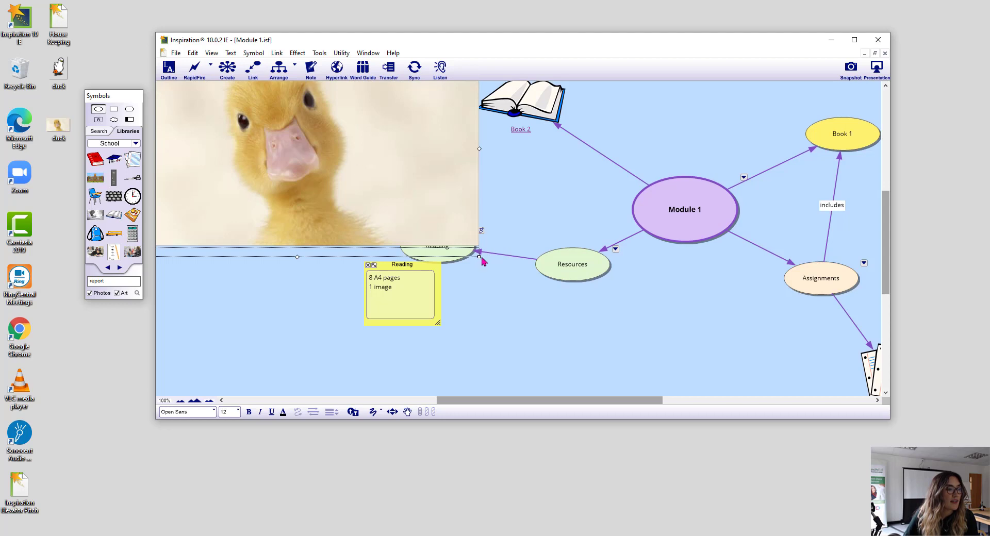
left_click_drag(479, 258, 400, 161)
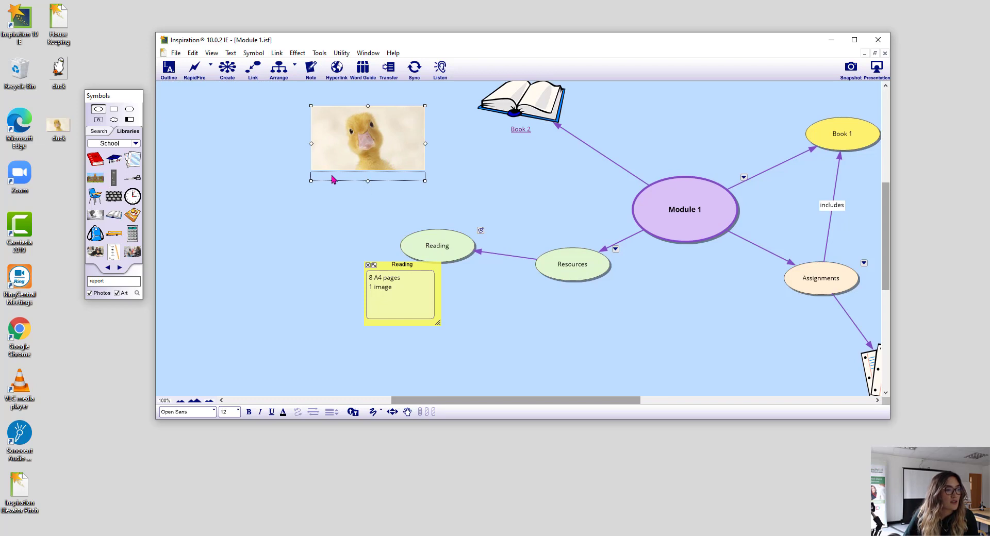
Step: Caption the duckling photo "Duck" and move it slightly further away from Book 2
left_click(348, 178)
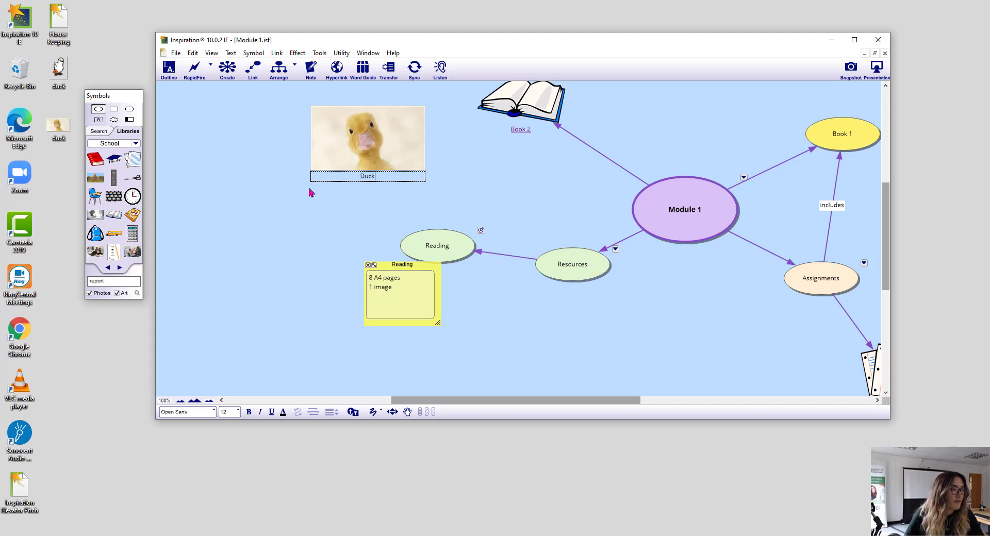
left_click_drag(414, 137, 388, 134)
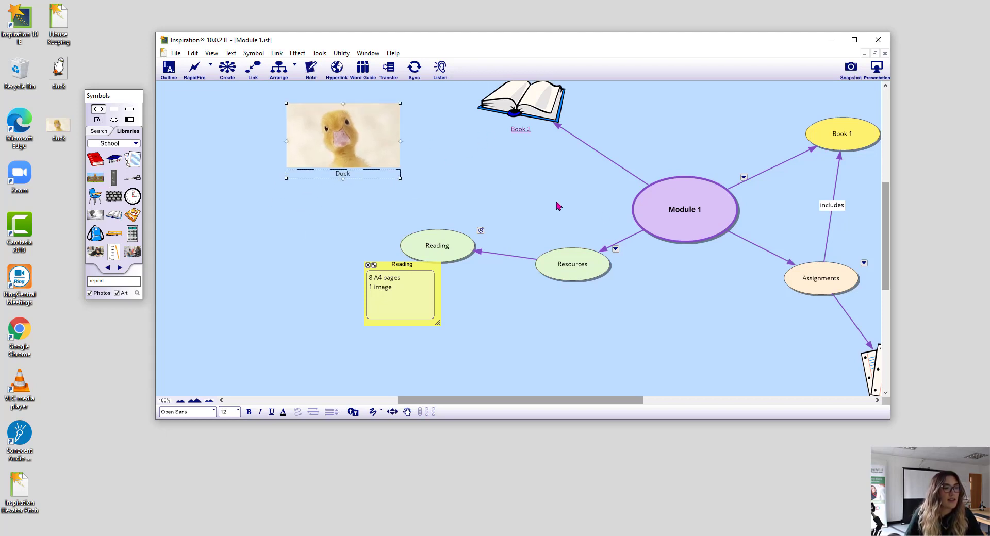
Step: Draw a link from the Reading symbol to the duckling photo and leave its label empty
left_click(436, 237)
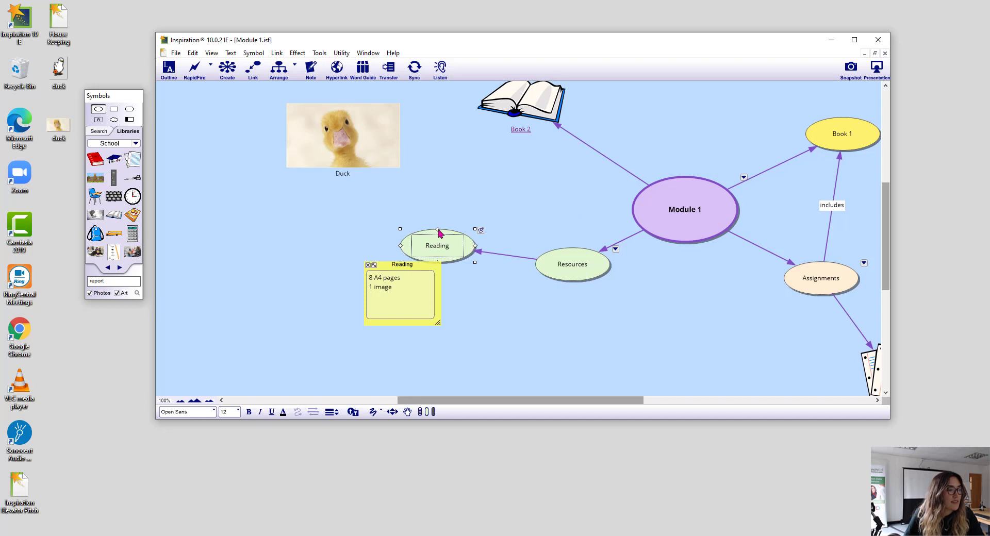
left_click_drag(438, 232, 381, 164)
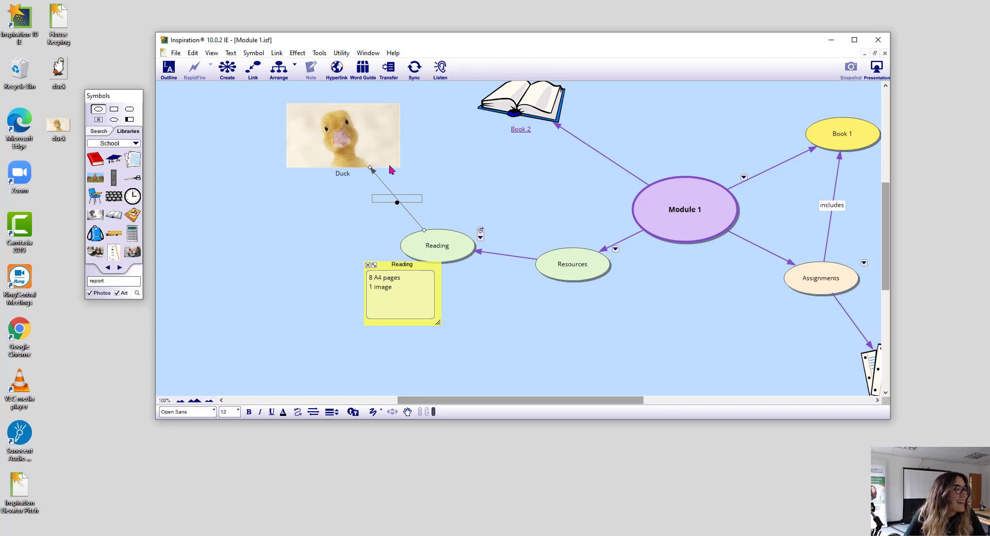
left_click(454, 163)
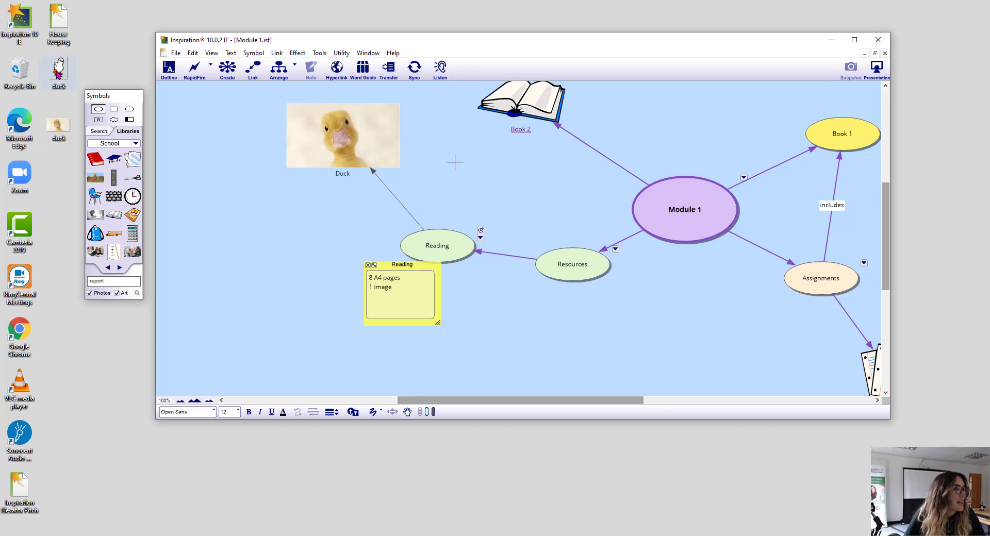
Step: Insert the cartoon duck image from the desktop beside the Reading note and maximise the window
left_click_drag(59, 70, 282, 229)
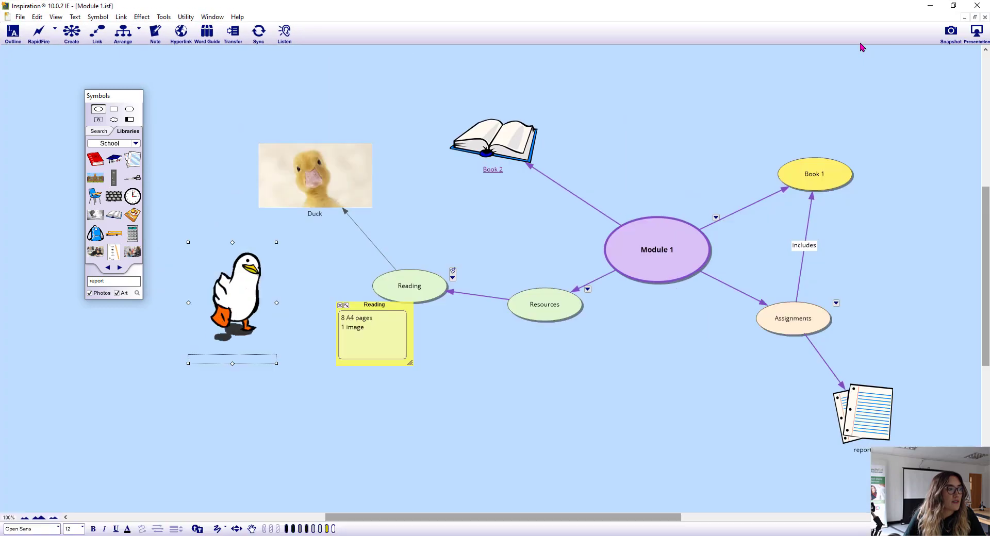
left_click(853, 40)
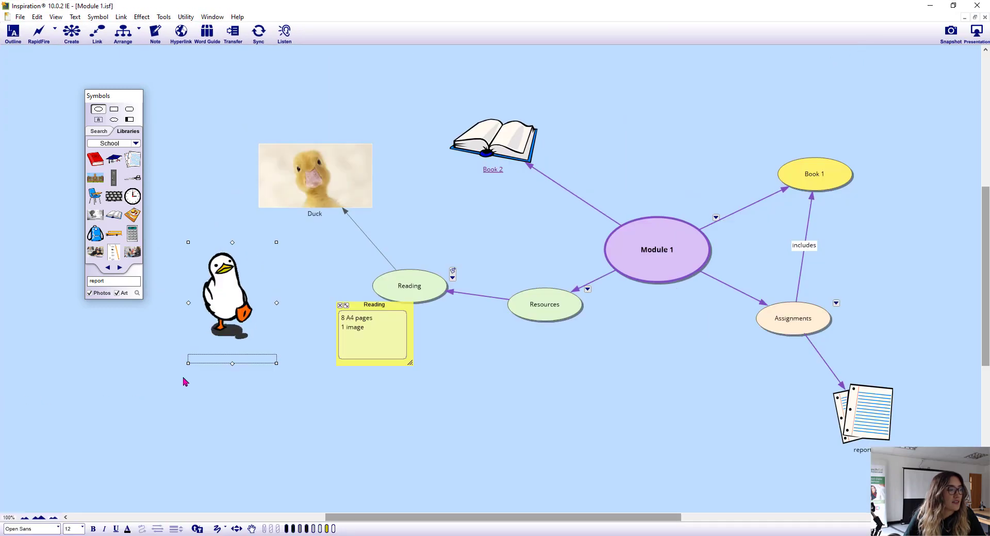
Step: Link the duckling photo to the cartoon duck with the linking phrase "for example" and move the cartoon duck further away from it
left_click(314, 220)
left_click_drag(314, 223, 244, 265)
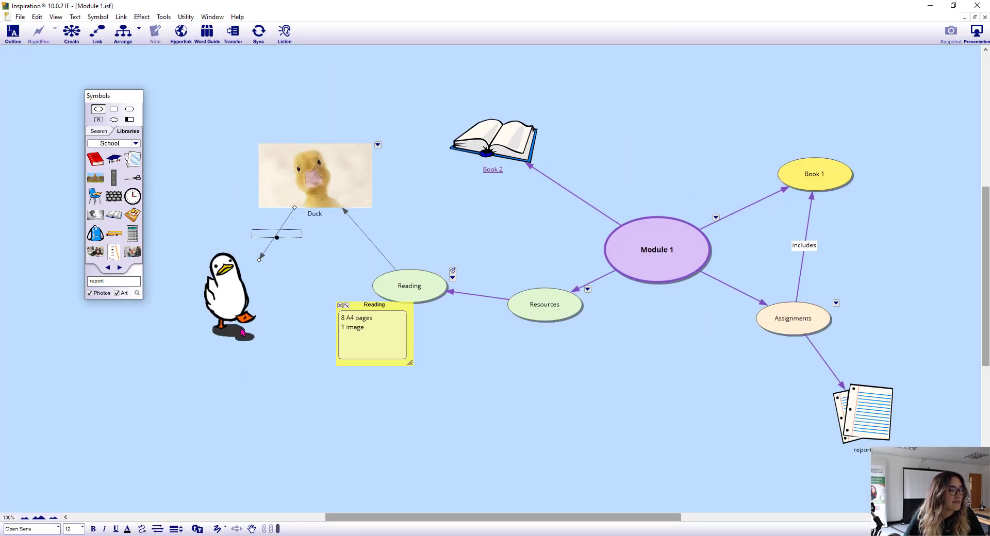
left_click(287, 238)
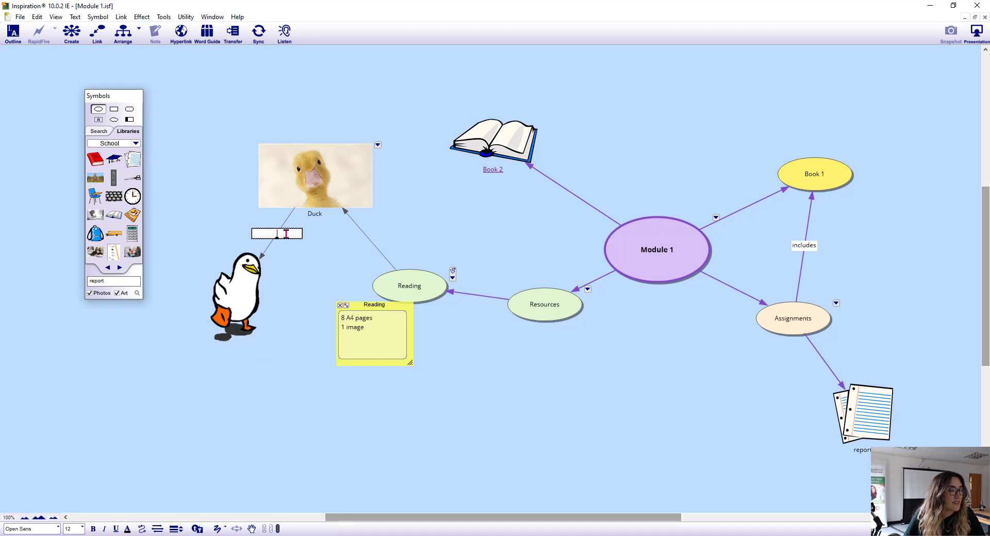
right_click(287, 238)
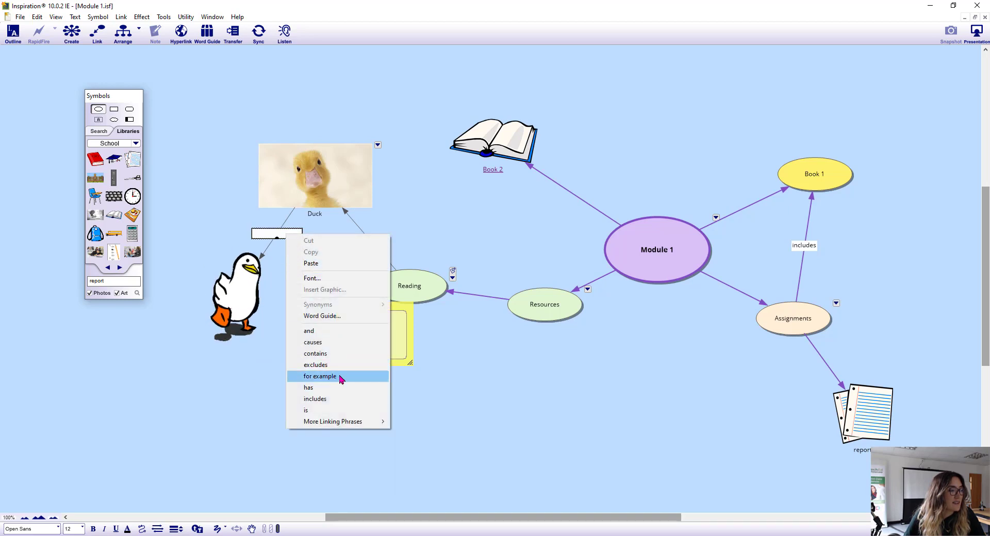
left_click(322, 376)
left_click_drag(260, 326, 195, 320)
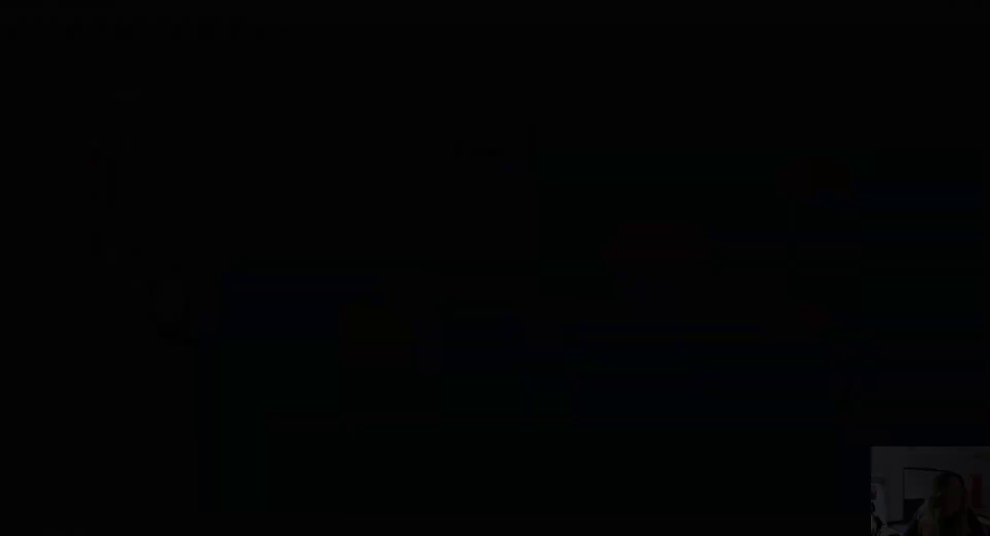
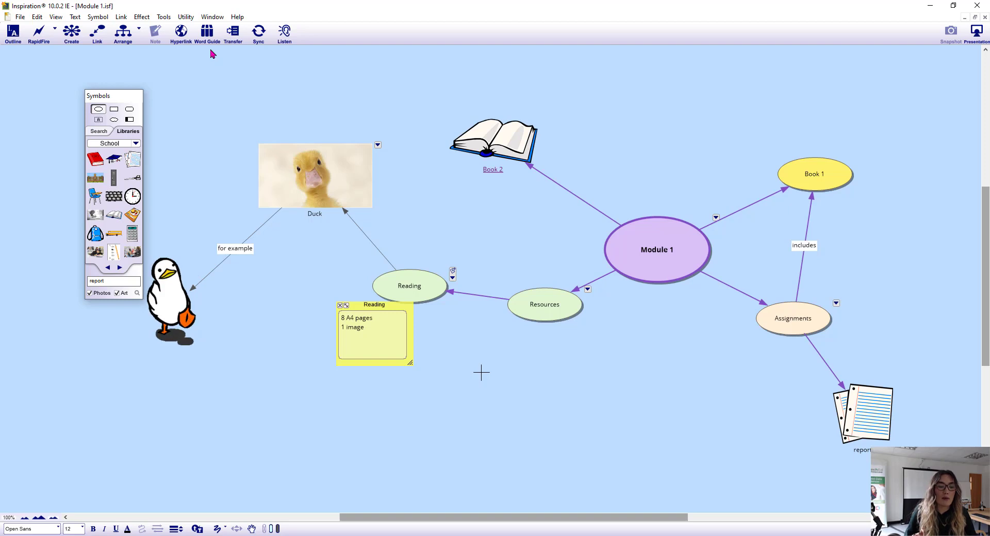
Step: Misspell the Reading symbol's label as "Readin" by removing its last letter
left_click(422, 288)
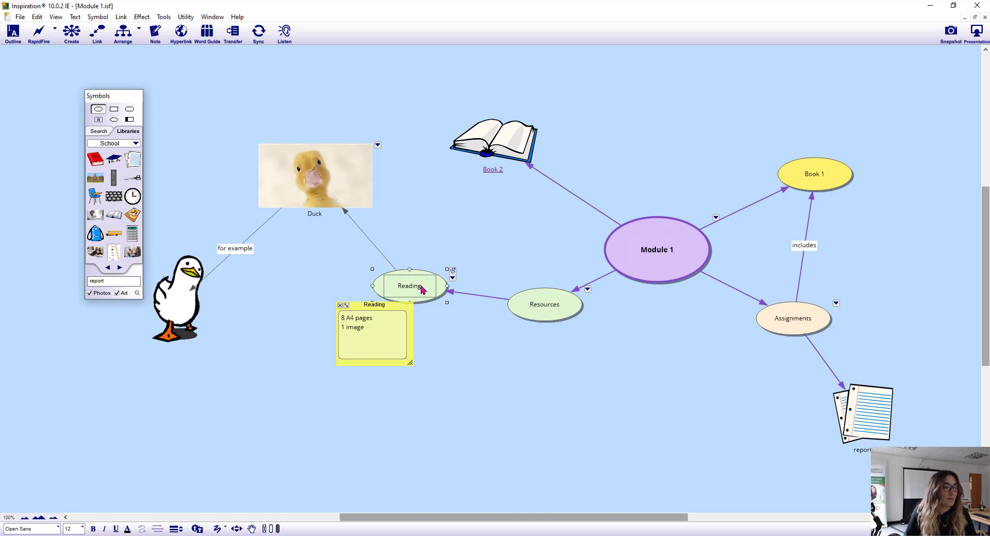
left_click(422, 288)
key("BackSpace")
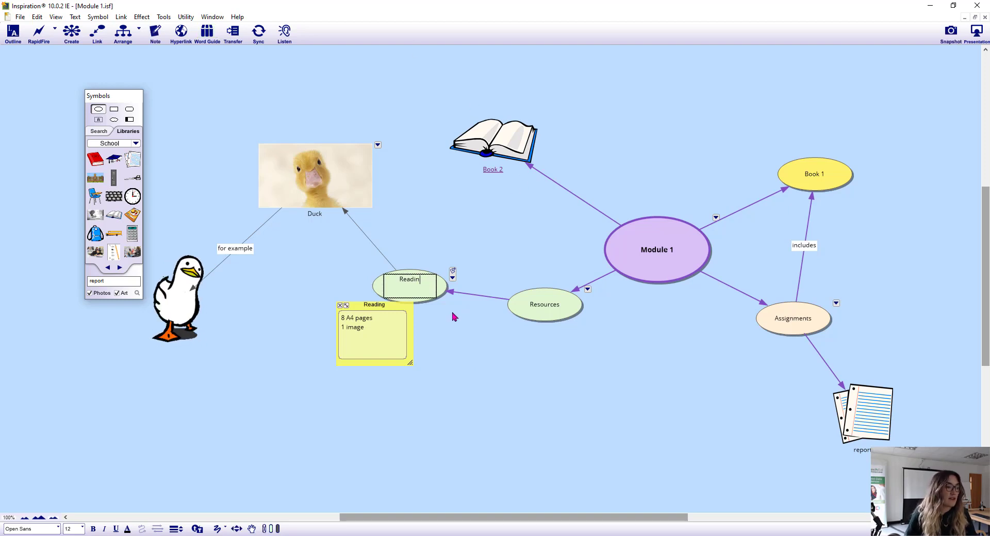
left_click(452, 312)
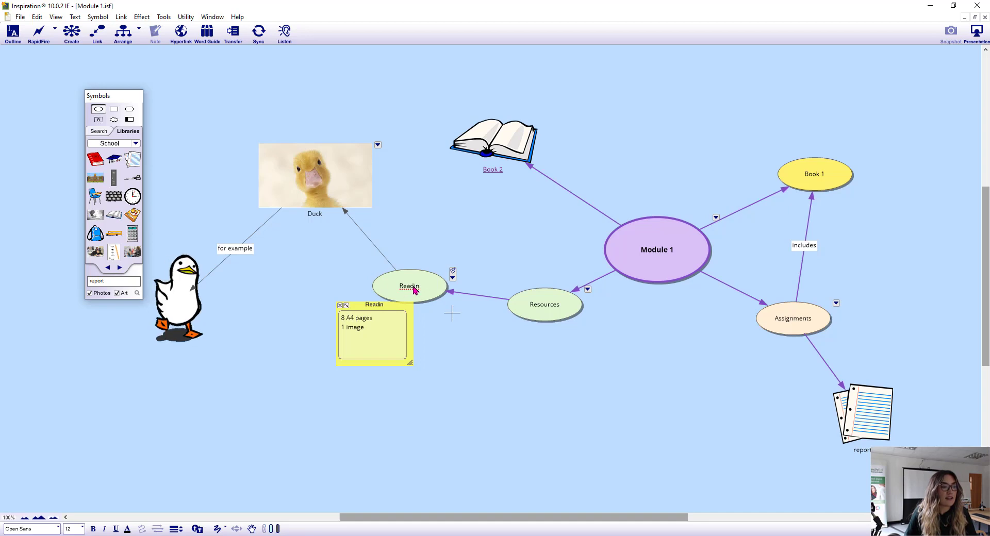
Step: Correct the misspelled label "Readin" with the spelling suggestion "Reading"
left_click(415, 290)
left_click(415, 290)
right_click(412, 280)
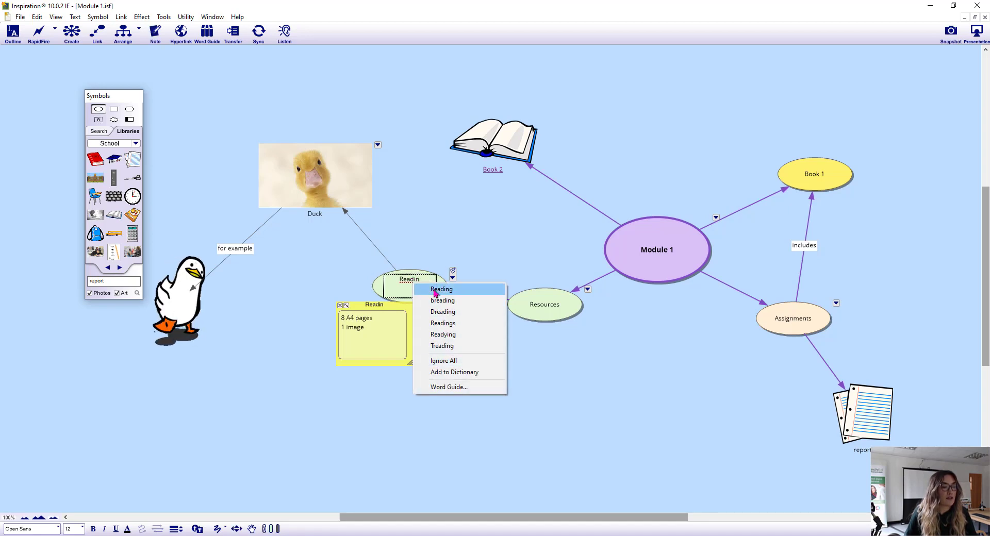
left_click(435, 292)
left_click(430, 226)
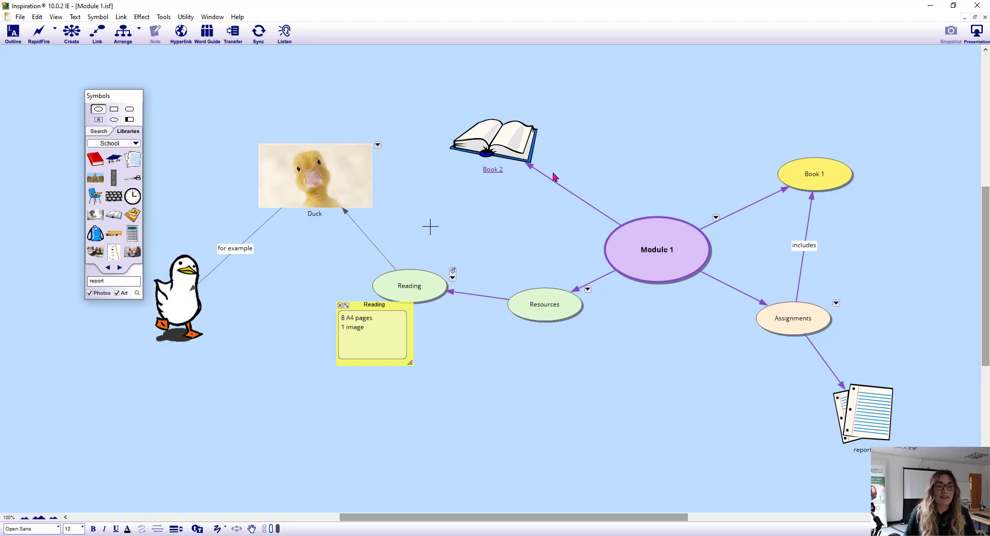
Step: Shift the Symbols palette slightly, zoom the diagram out to 78% and in to 150%, and pan across it with the hand tool
left_click(292, 41)
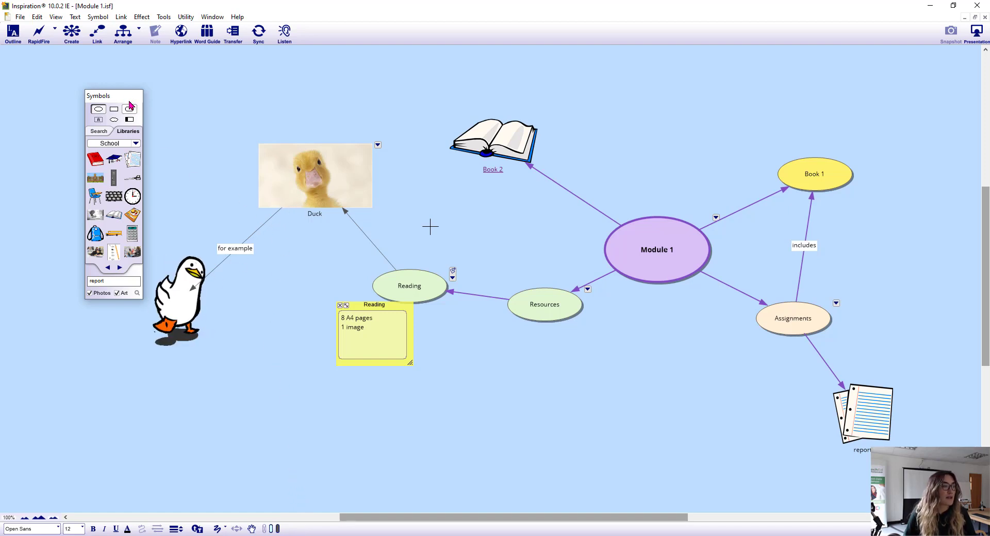
left_click_drag(125, 96, 119, 89)
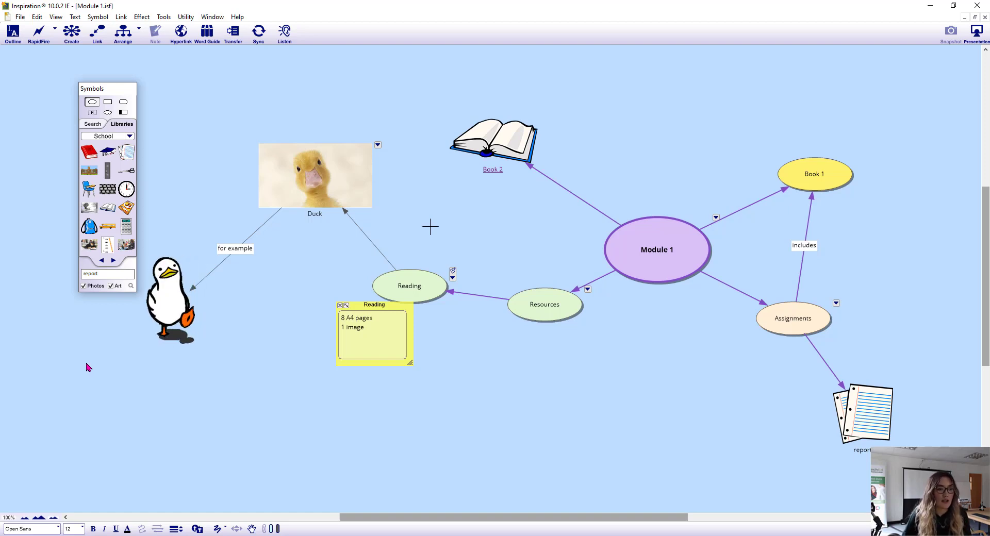
left_click(28, 520)
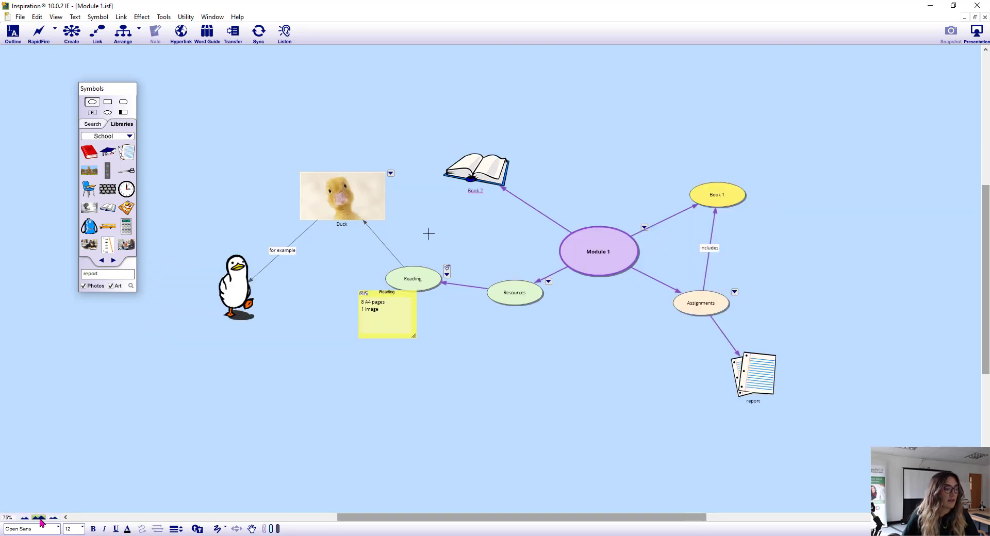
left_click(40, 519)
left_click(39, 519)
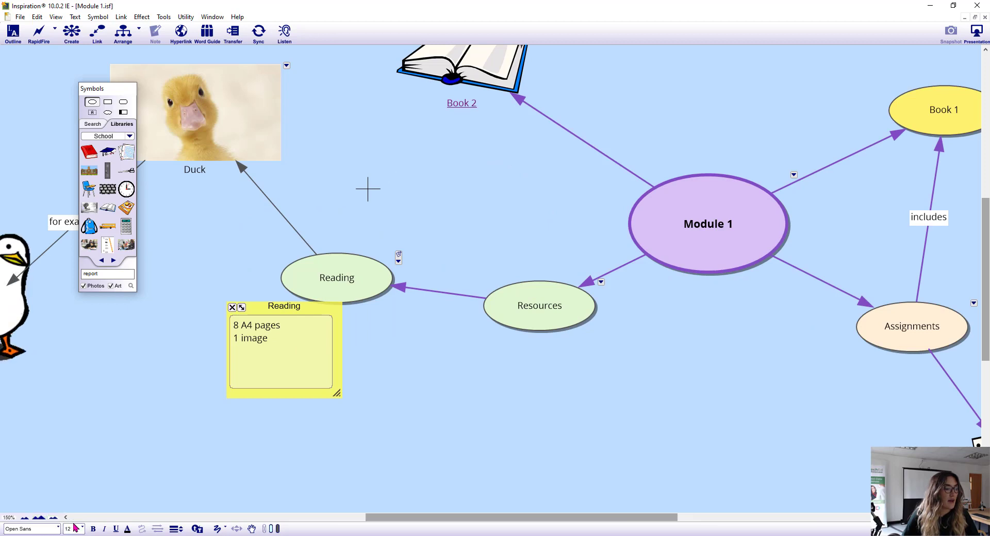
left_click(251, 529)
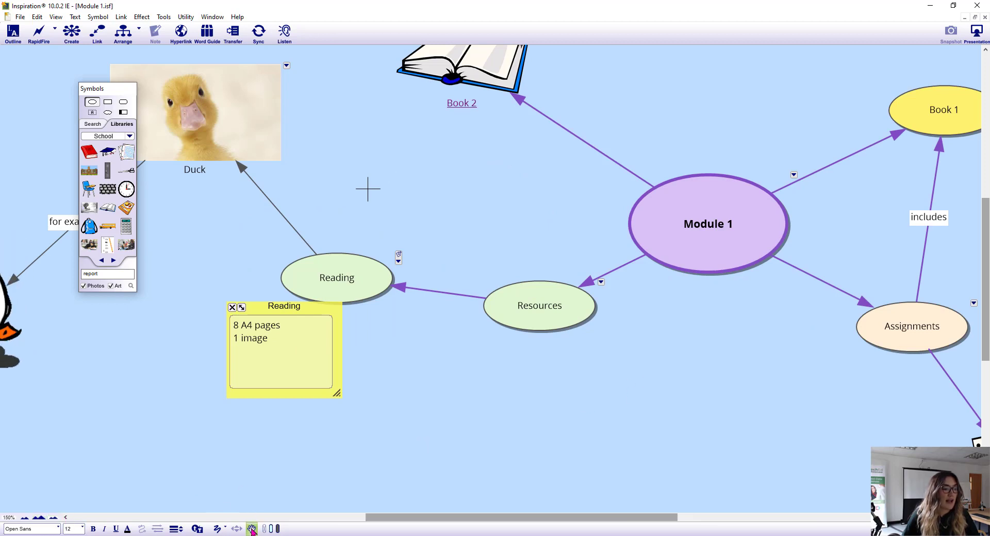
left_click_drag(649, 373, 617, 335)
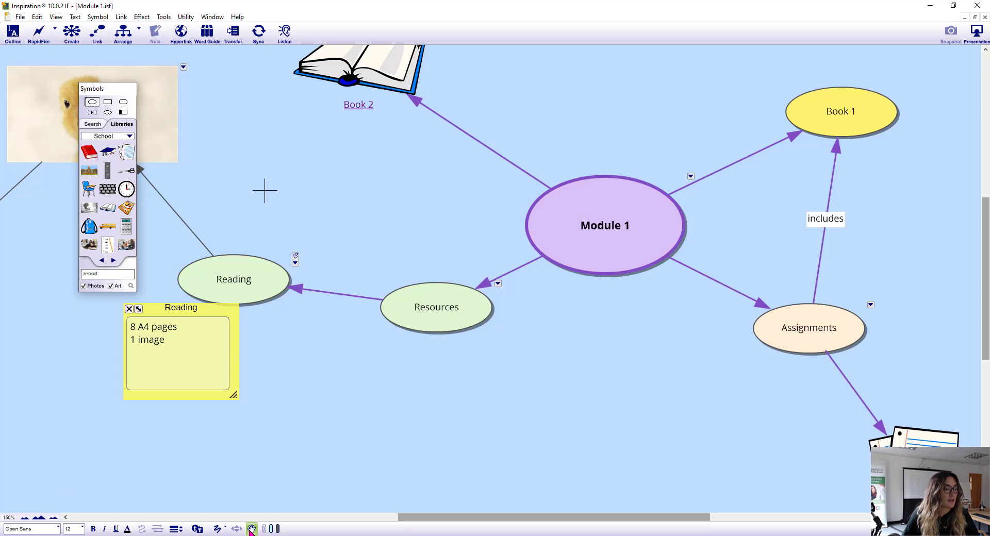
Step: Return the diagram to 100% zoom and move the Symbols palette further out of the way
left_click(54, 518)
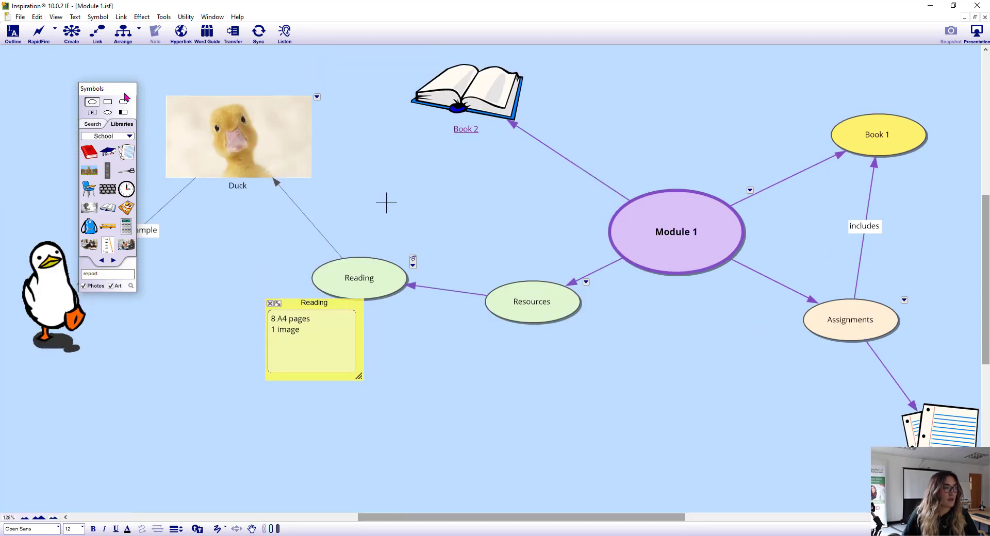
left_click_drag(125, 97, 102, 64)
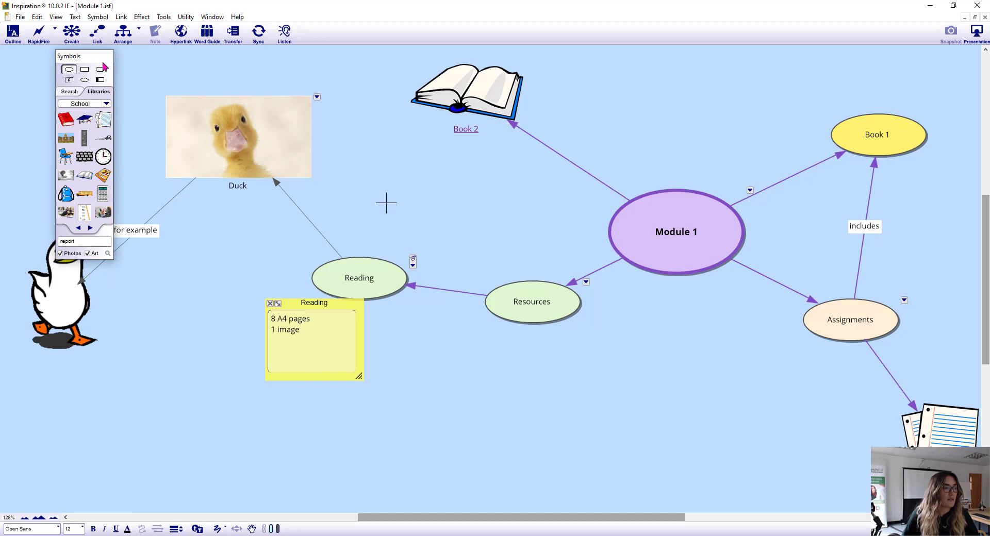
left_click(55, 518)
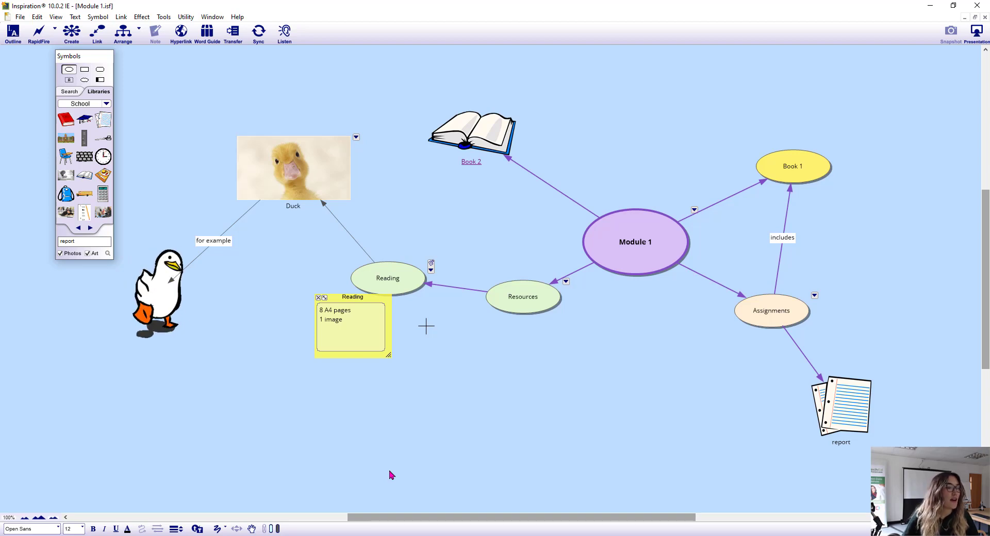
Step: Hide and show again the Reading note, as well as the subtopics of Reading and of the duckling photo
left_click(431, 264)
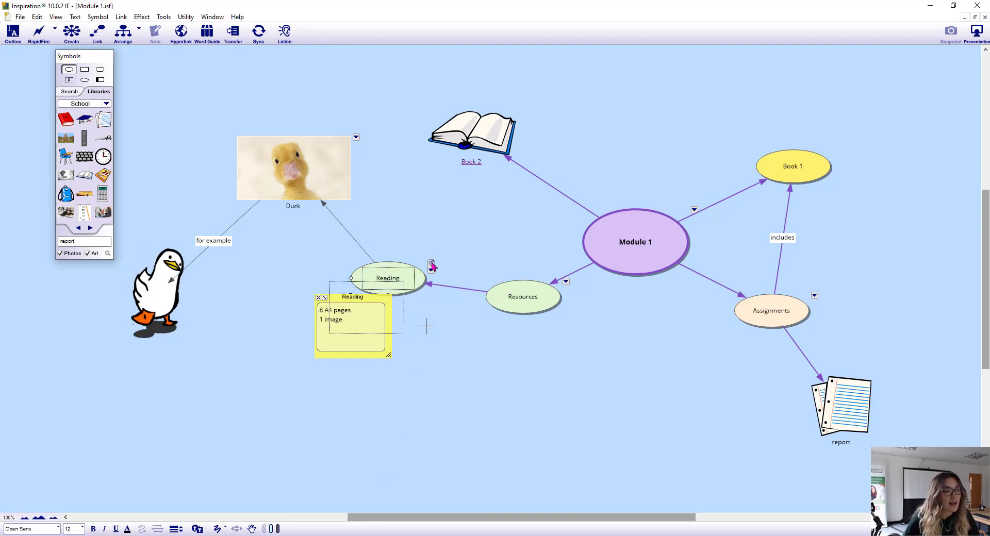
left_click(430, 265)
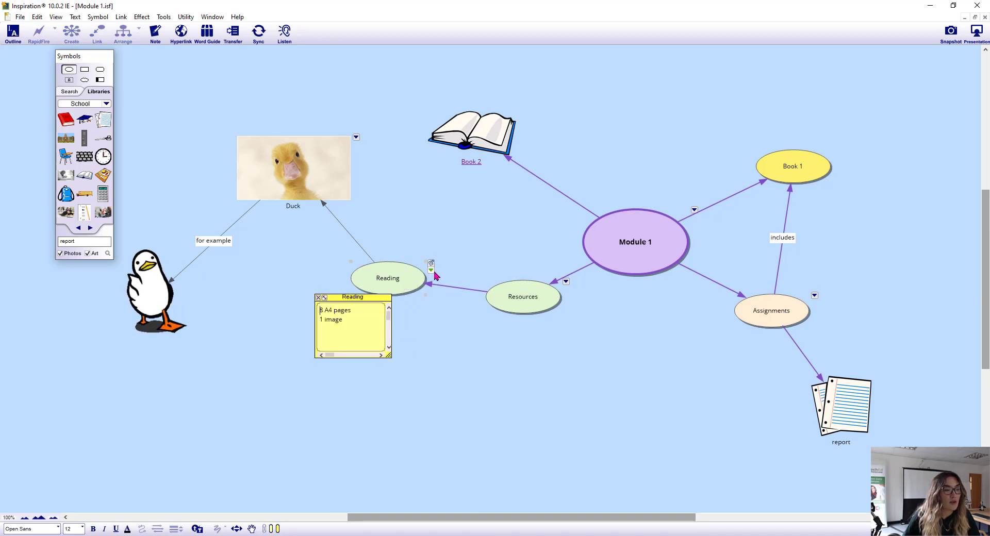
left_click(431, 270)
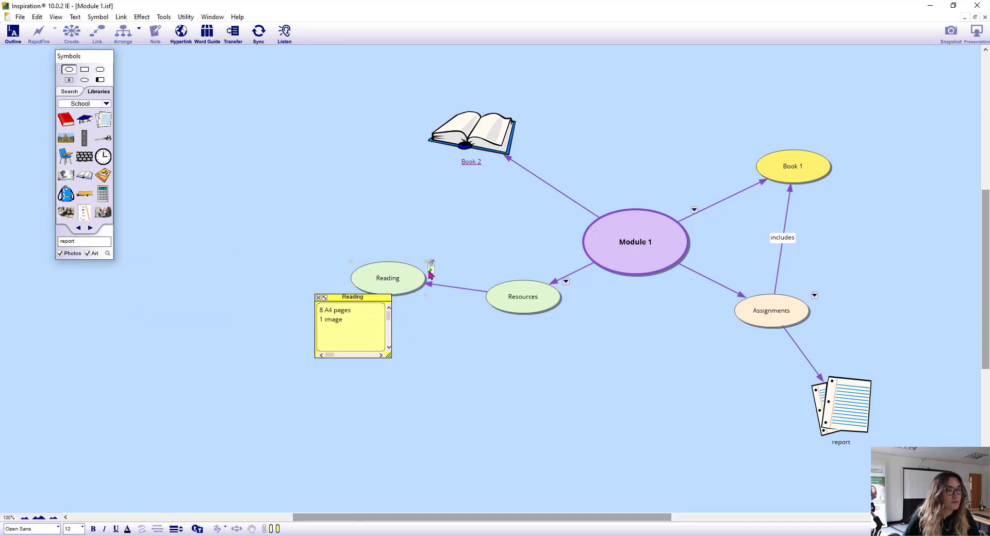
left_click(430, 270)
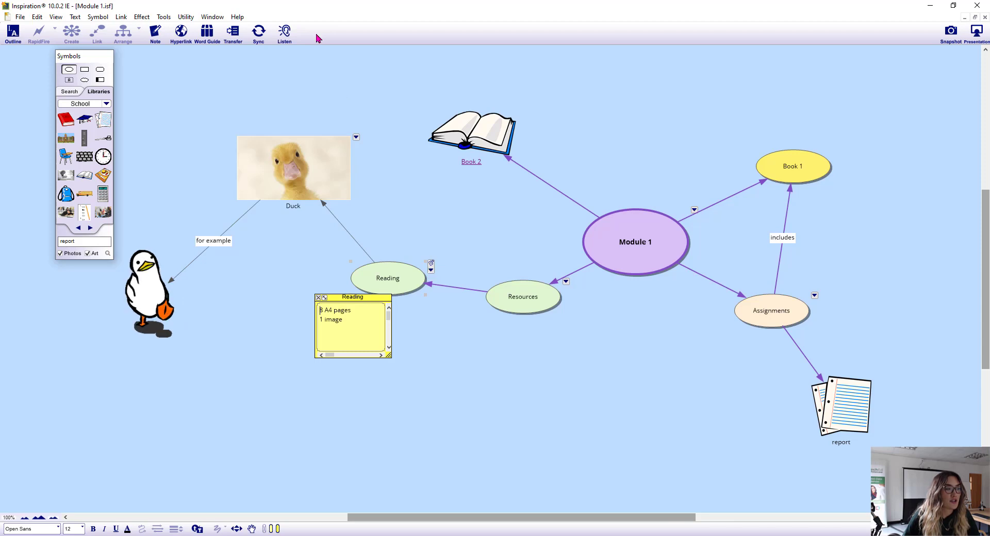
left_click(356, 138)
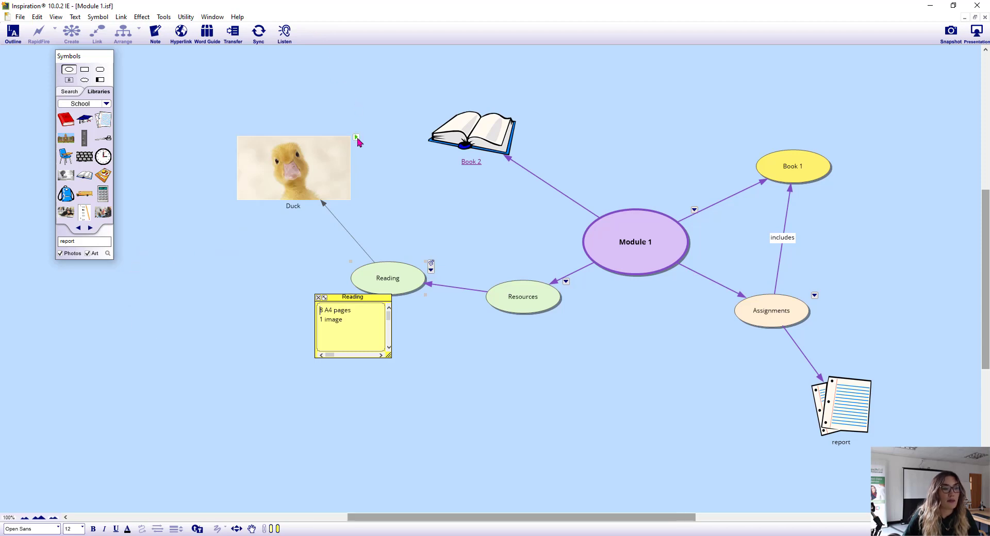
left_click(356, 138)
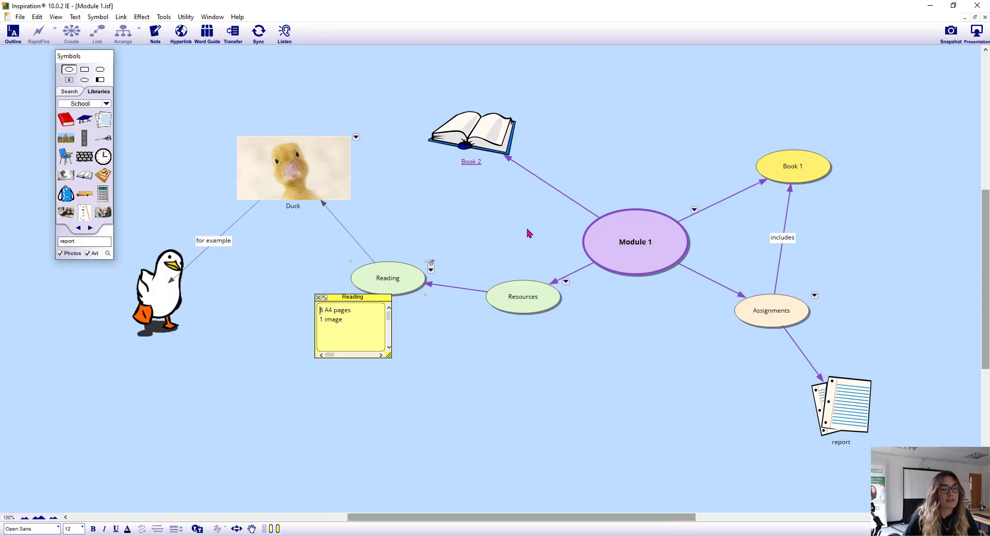
left_click(638, 309)
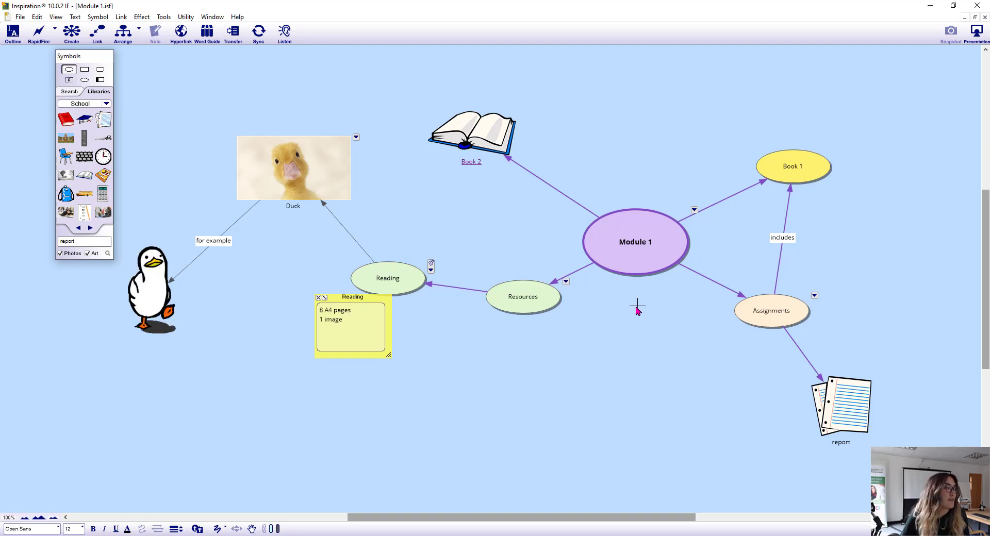
Step: Switch to the outline view, show the symbols beside the topics and enlarge the outline to 200%
left_click(9, 34)
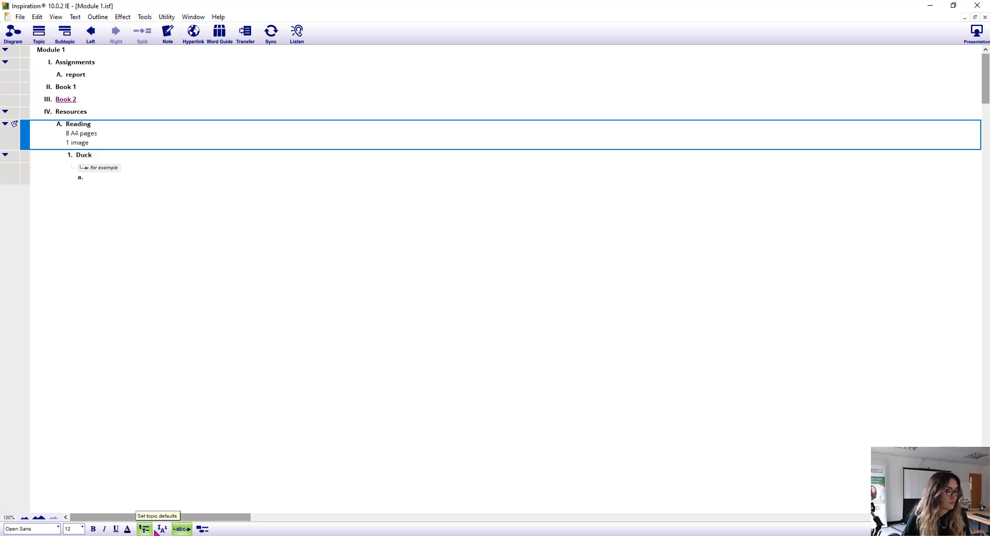
left_click(202, 529)
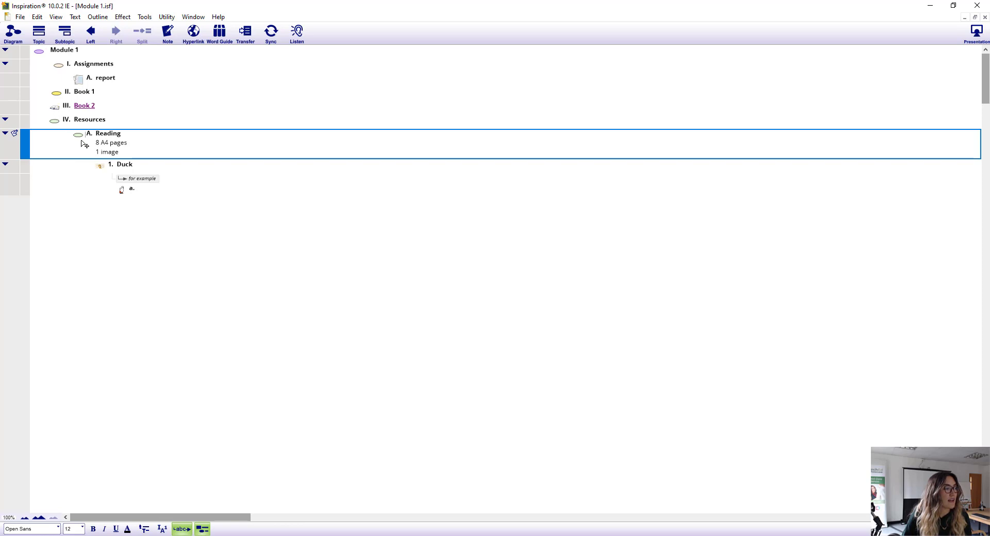
left_click(40, 518)
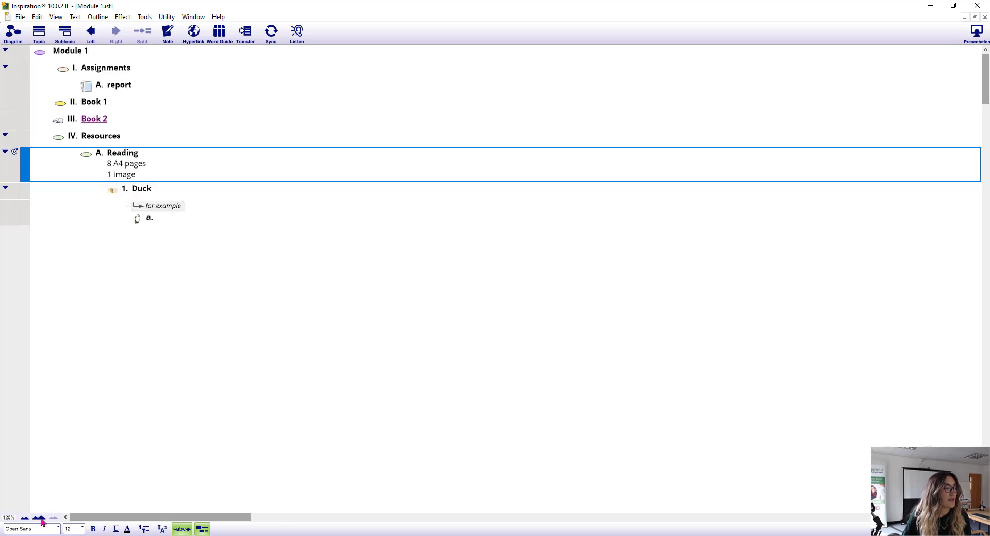
left_click(40, 518)
left_click(40, 519)
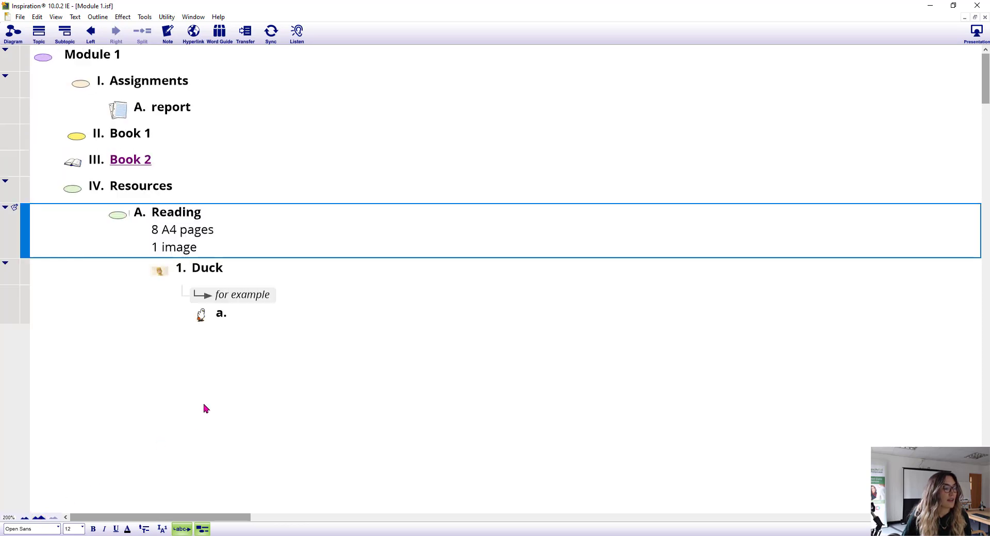
Step: Enter "chick" as the text of the unnamed cartoon duck topic under Duck in the outline
left_click(244, 310)
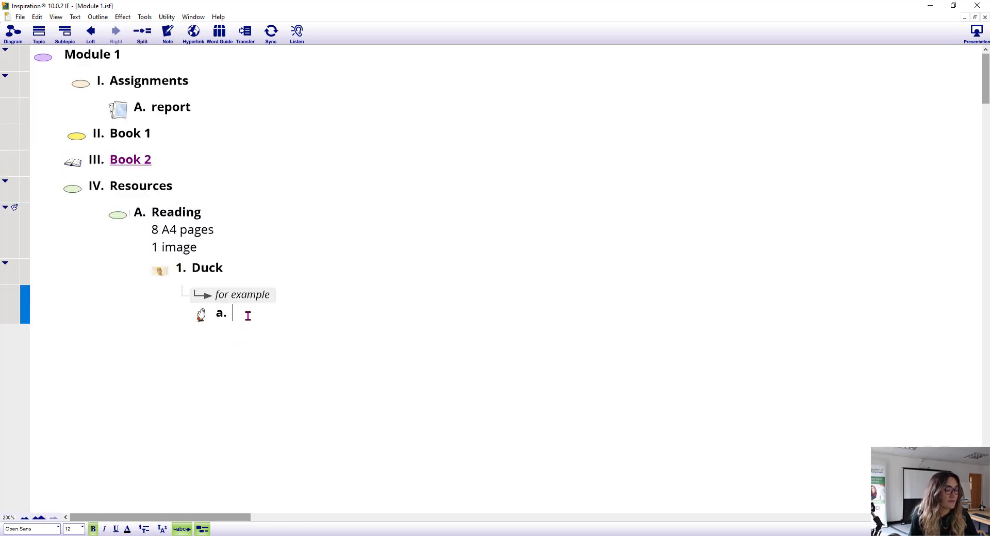
type("chick")
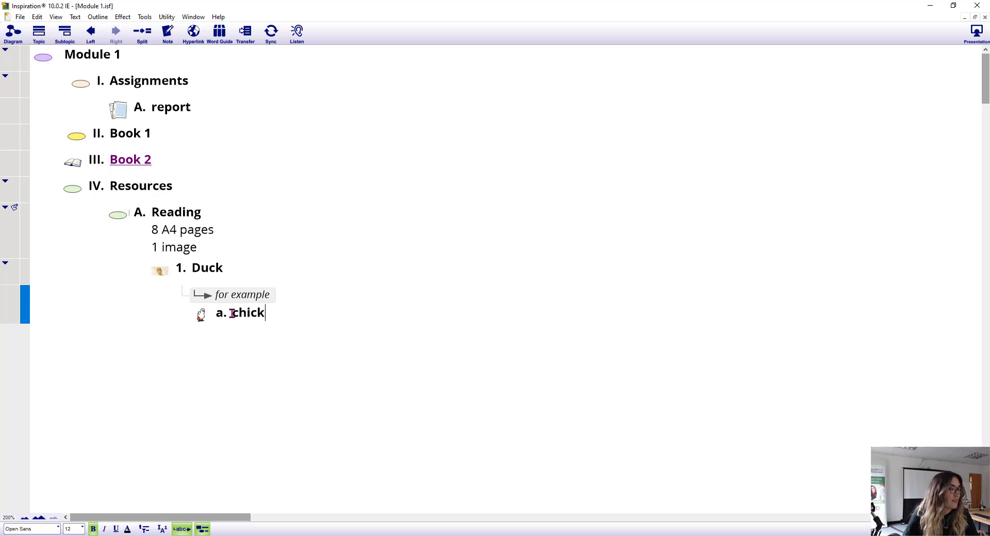
left_click(151, 371)
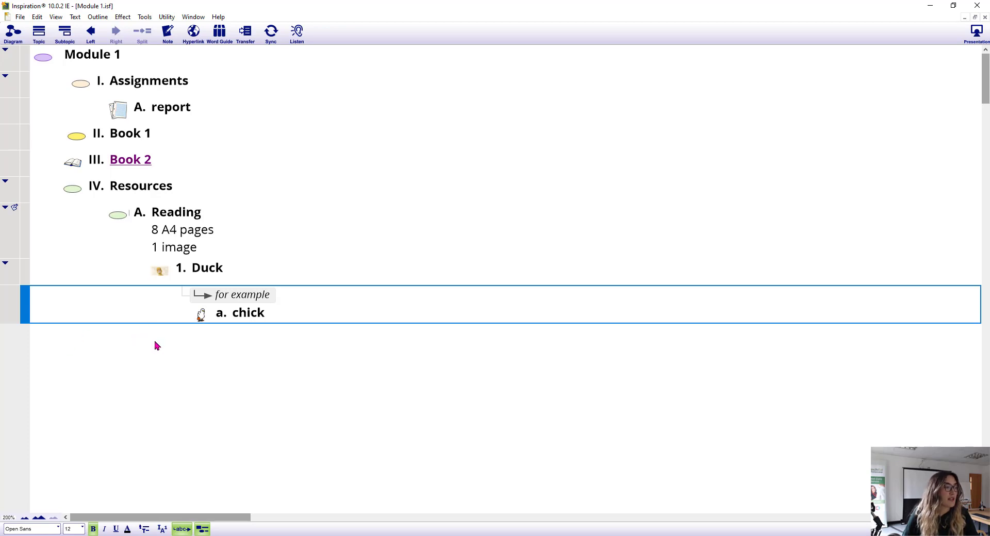
left_click(202, 527)
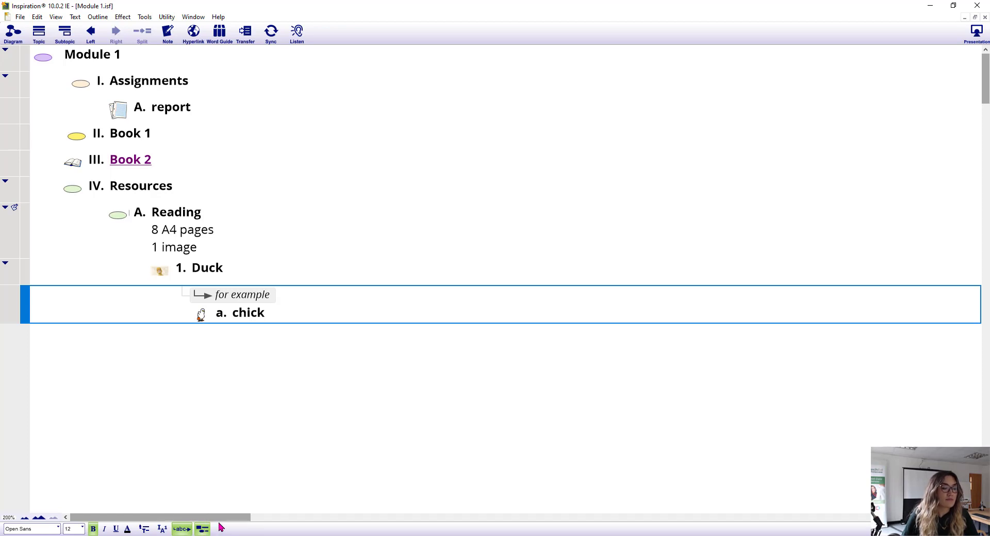
left_click_drag(214, 515, 211, 515)
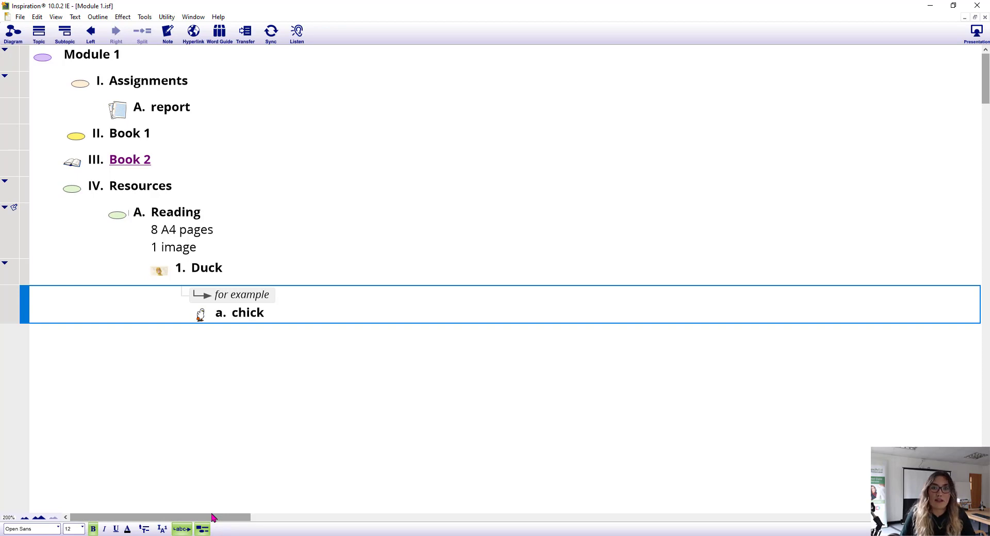
Step: Return to the diagram view and create a presentation with the bright blue theme below Simple, two-box slides, speaker notes and a title slide
left_click(11, 33)
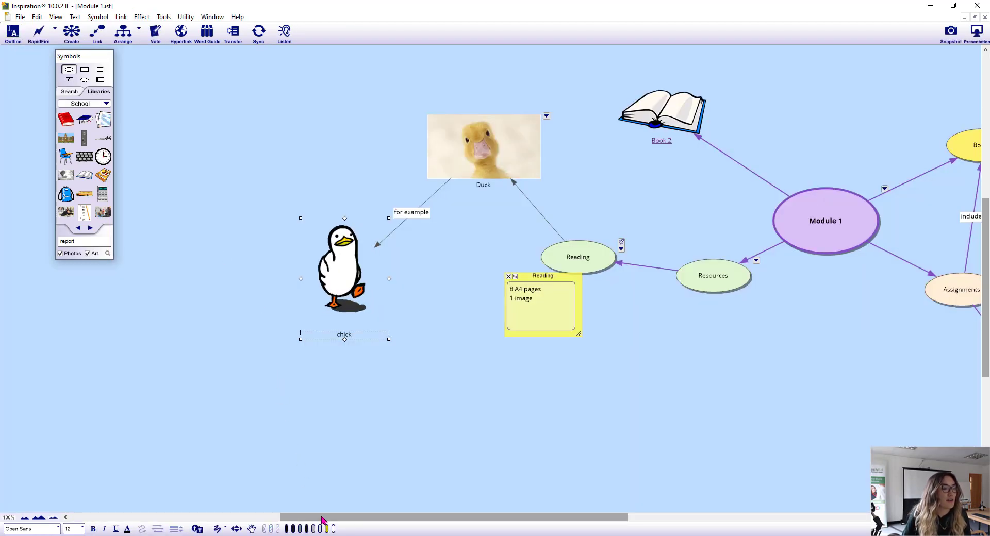
left_click_drag(327, 520, 379, 519)
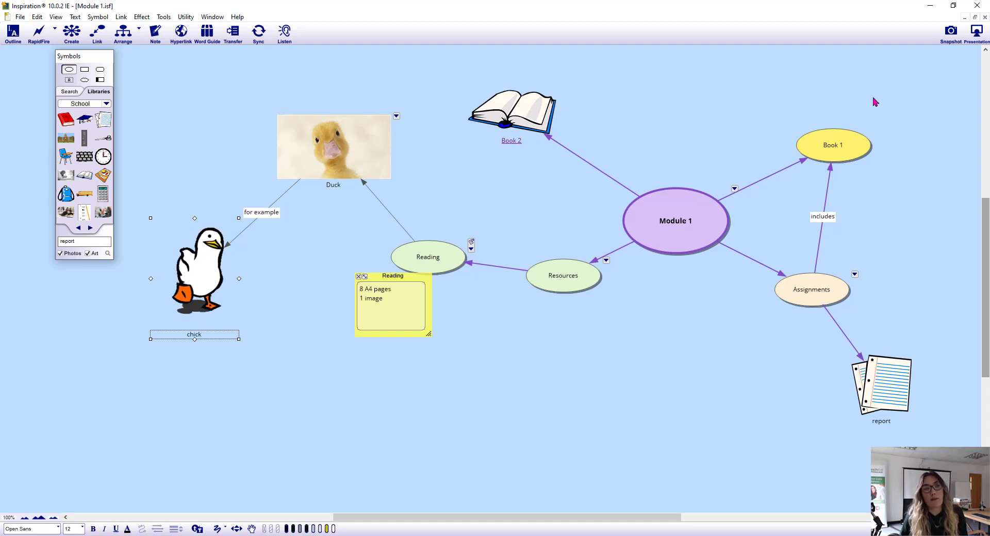
left_click(976, 37)
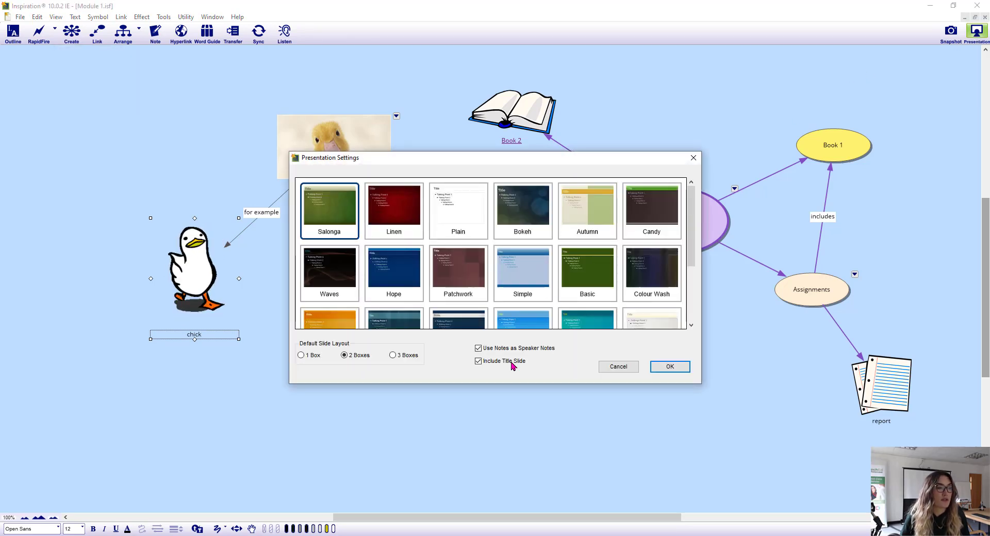
mouse_move(693, 240)
left_mouse_down()
mouse_move(691, 308)
mouse_move(700, 255)
left_mouse_up()
left_click(535, 292)
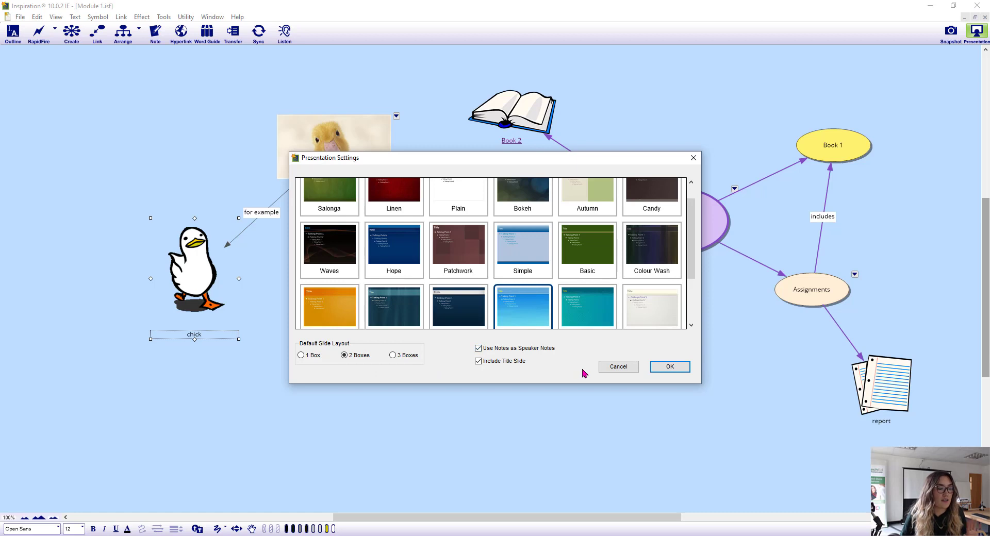
left_click(670, 366)
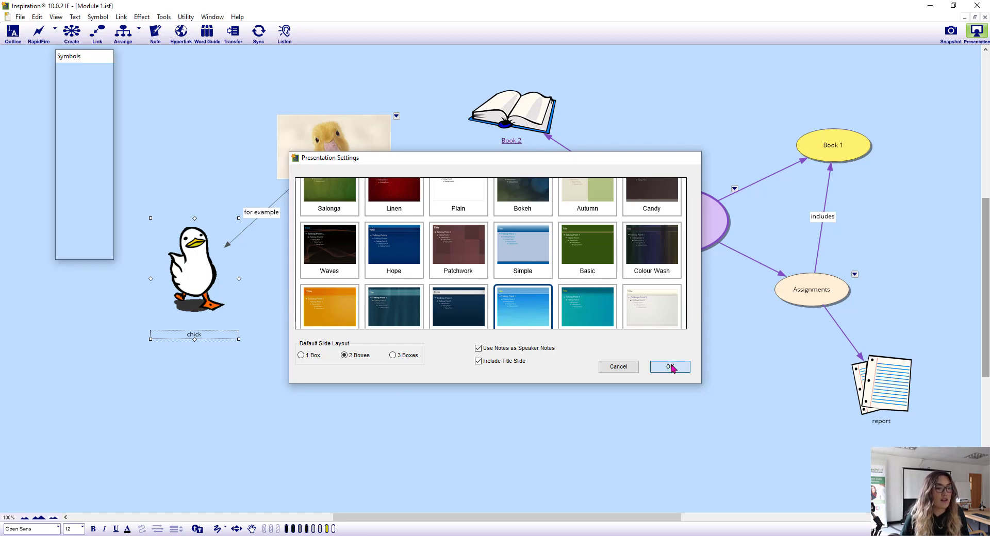
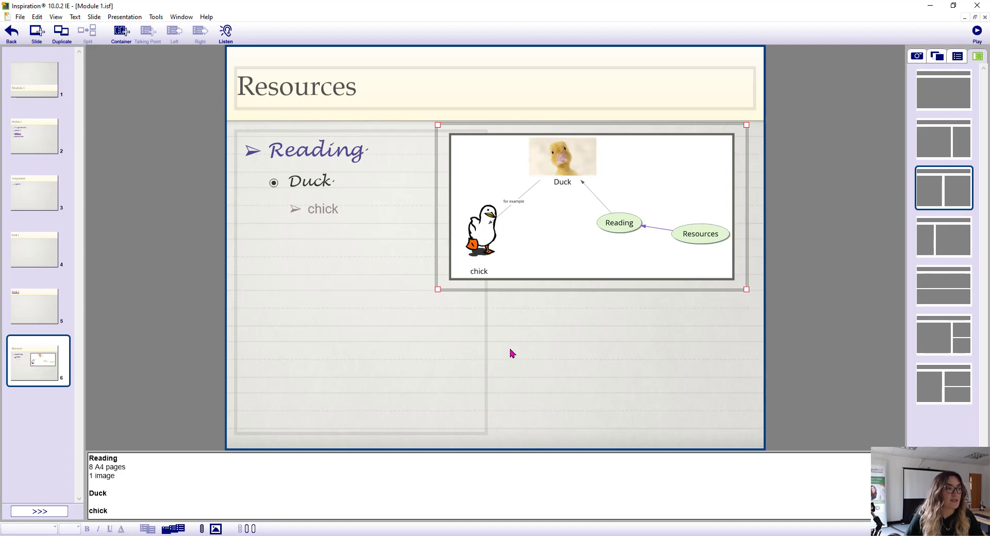
Step: Add a talking point reading "talking points" directly below chick on the Resources slide
left_click(368, 210)
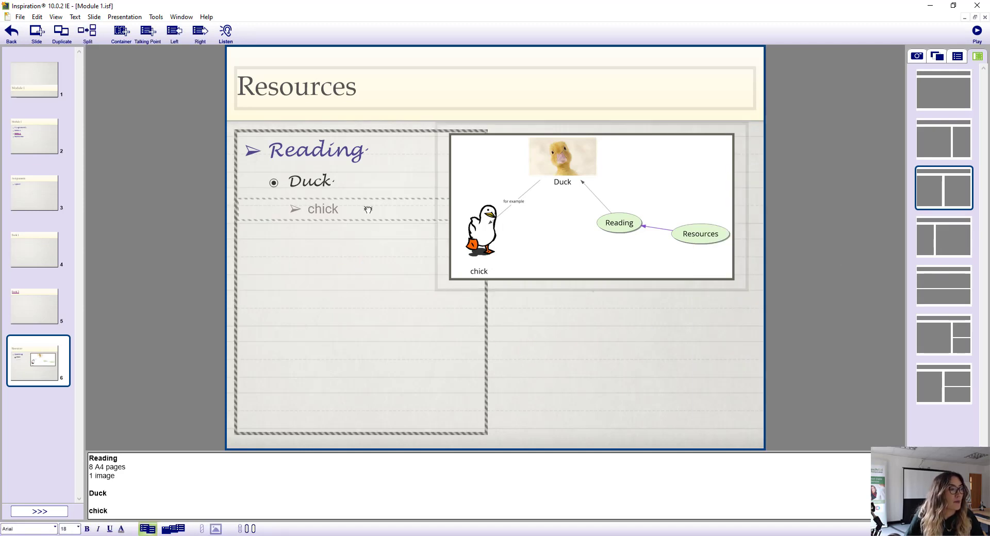
left_click(318, 252)
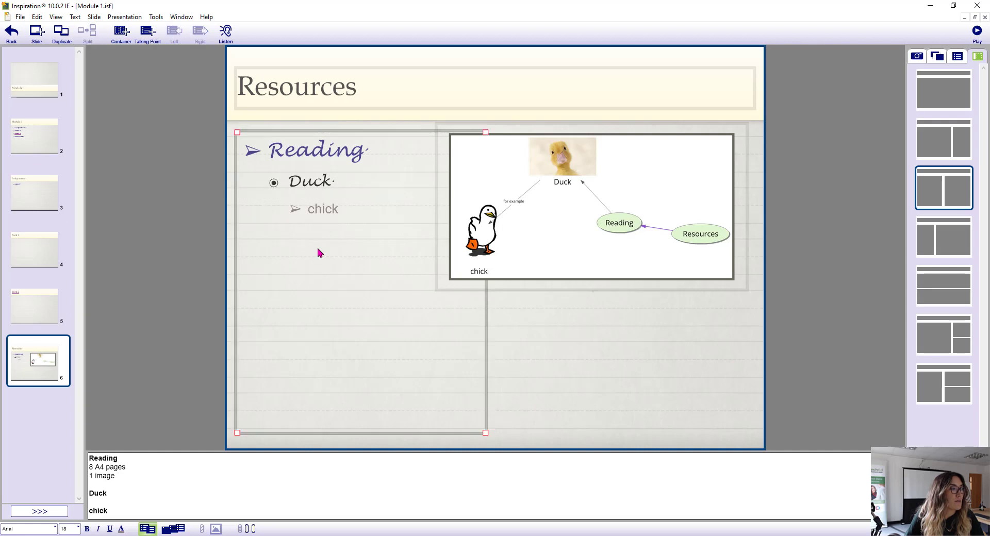
left_click(358, 212)
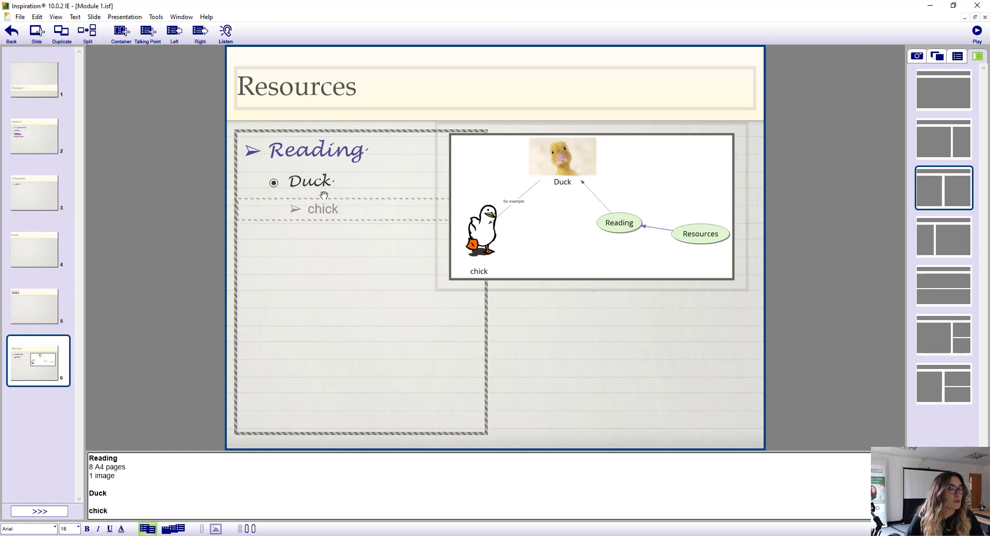
left_click(148, 34)
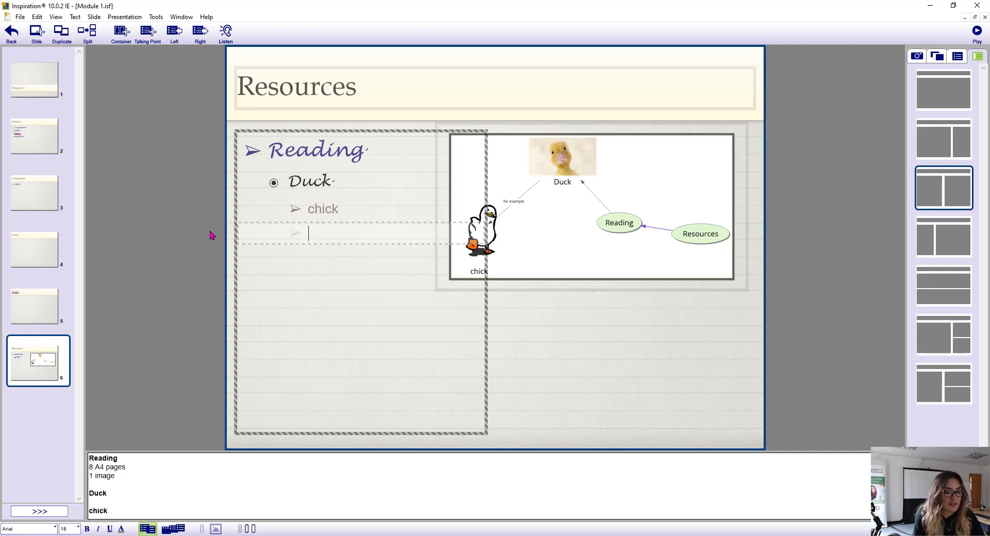
type("talking po")
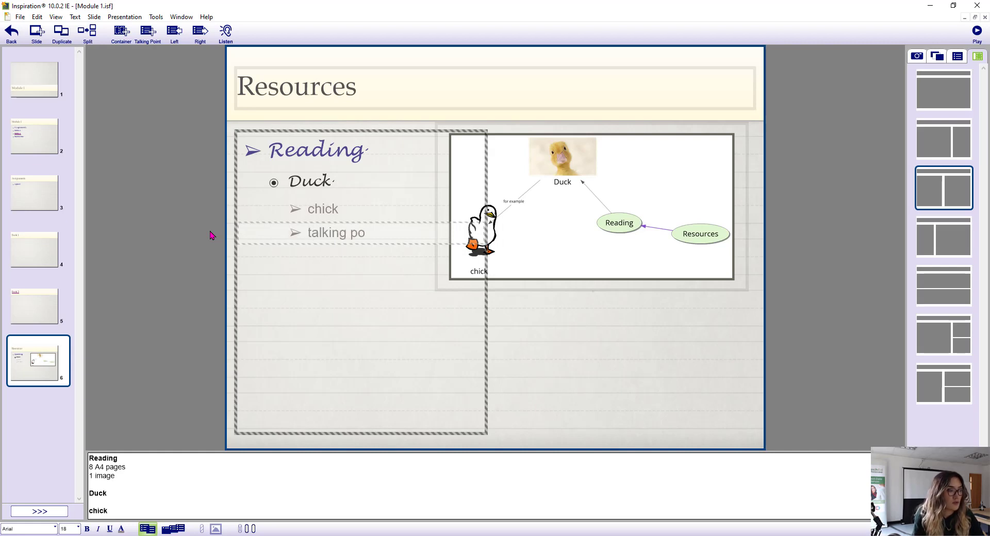
type("ints")
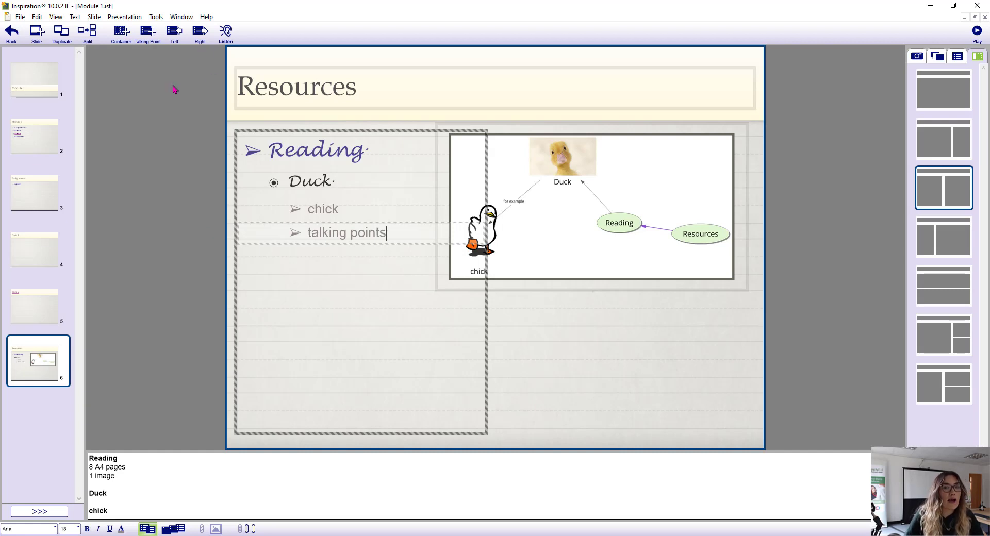
Step: Try different indent levels for the "talking points" entry and place it on the same level as Duck
left_click(180, 34)
left_click(175, 32)
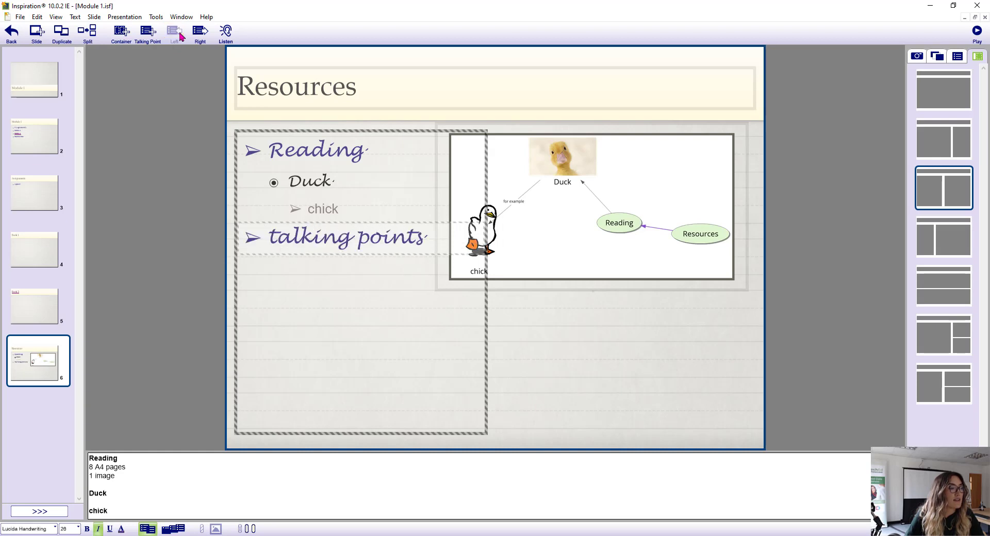
left_click(199, 32)
left_click(199, 32)
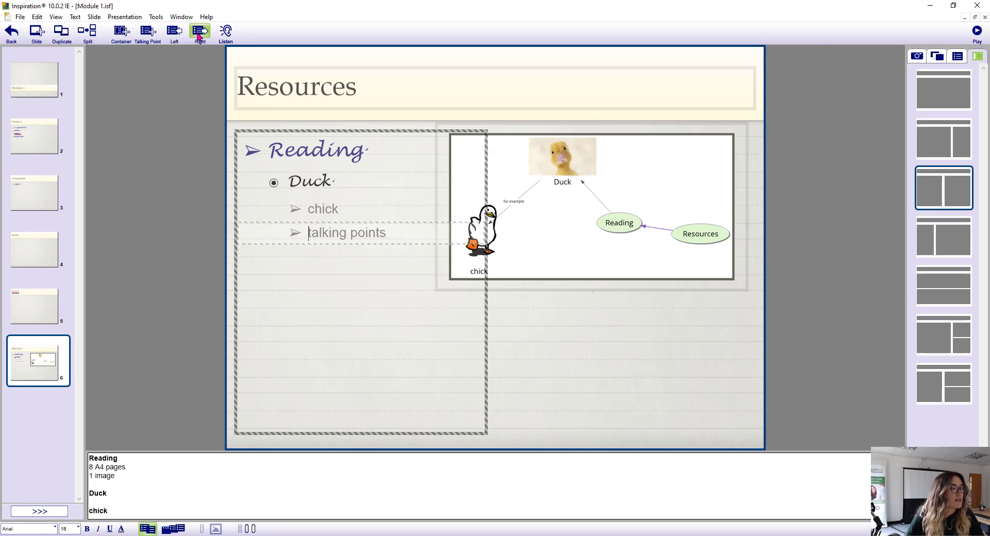
left_click(175, 34)
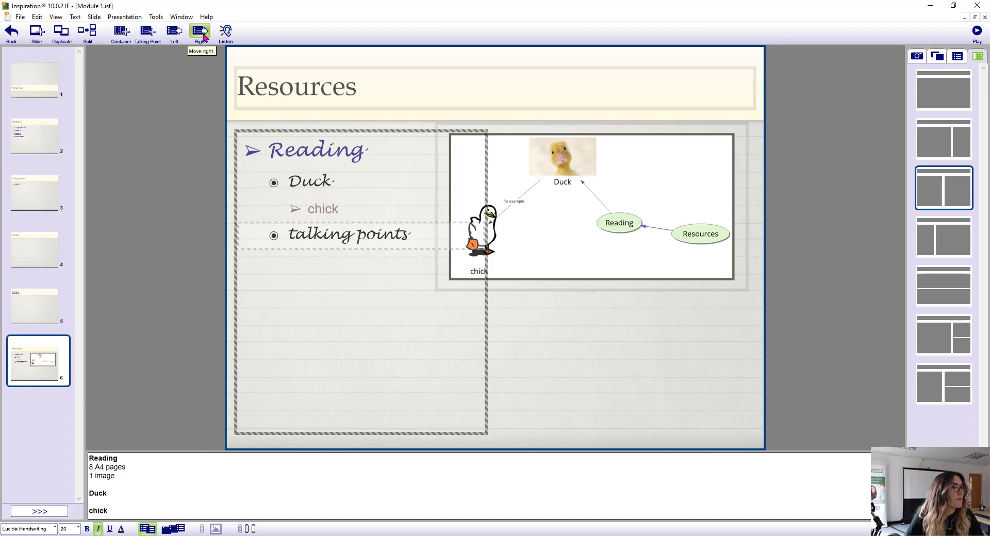
Step: Add an empty container to the Resources slide and fit it into the space beneath the diagram picture
left_click(125, 35)
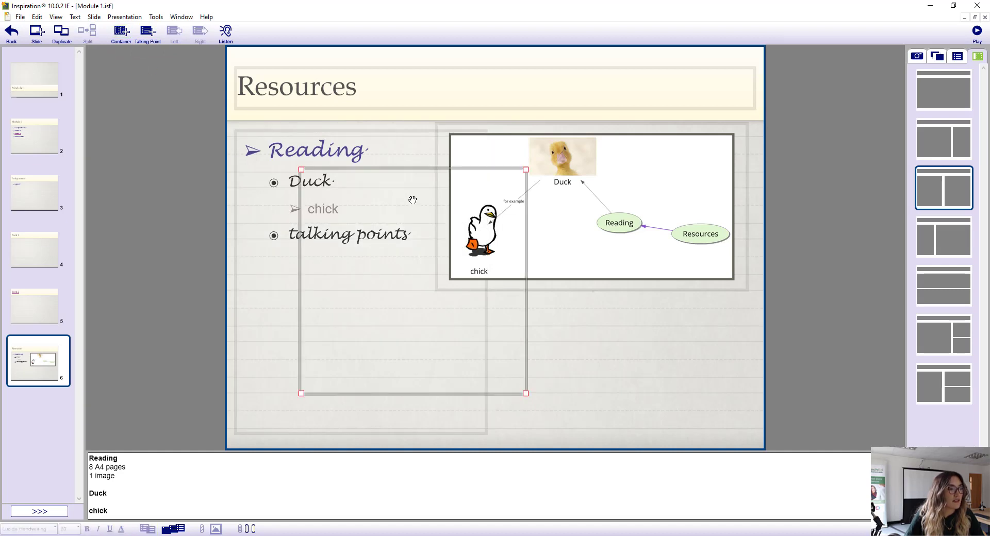
left_click_drag(412, 200, 607, 241)
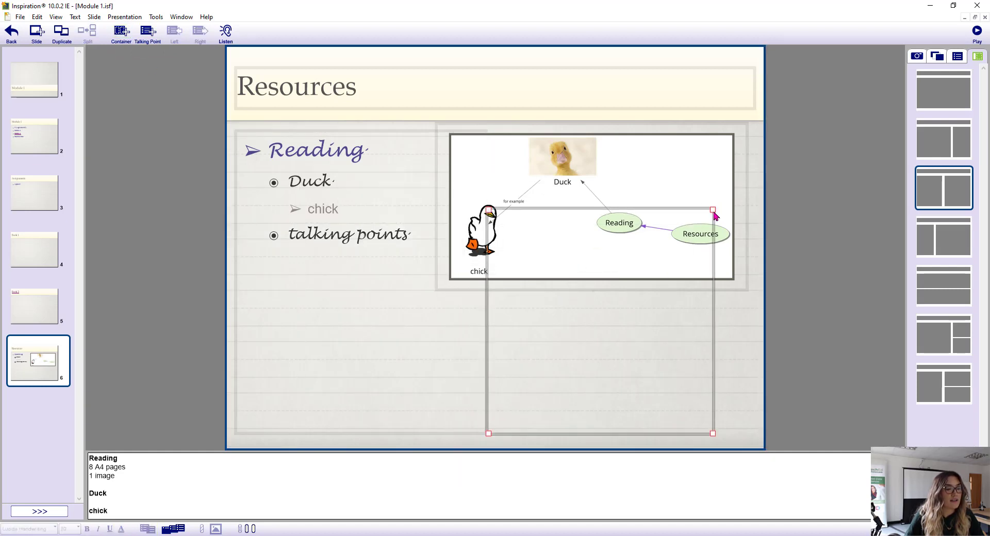
left_click_drag(714, 215, 742, 301)
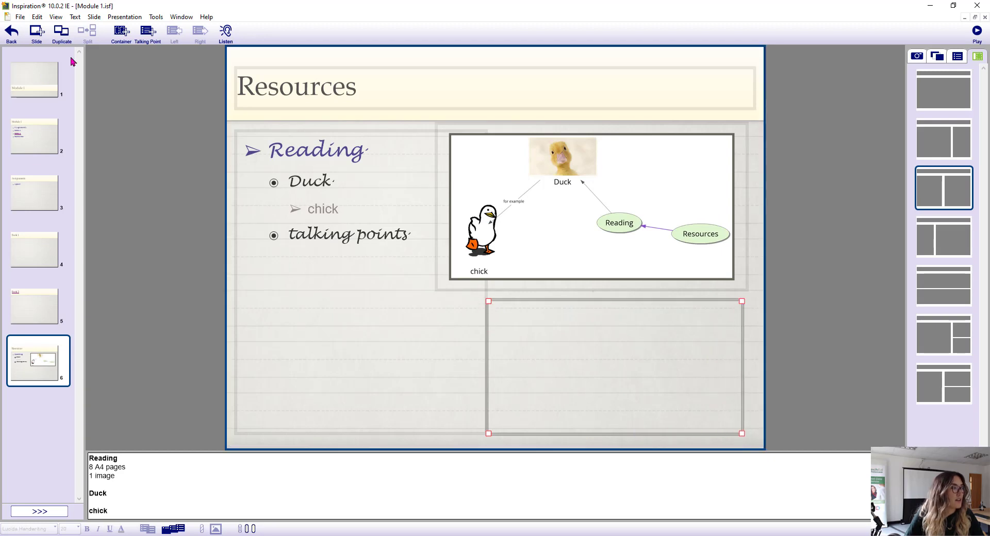
Step: Enter the talking point "container" in the new container and indent it by one level
left_click(154, 32)
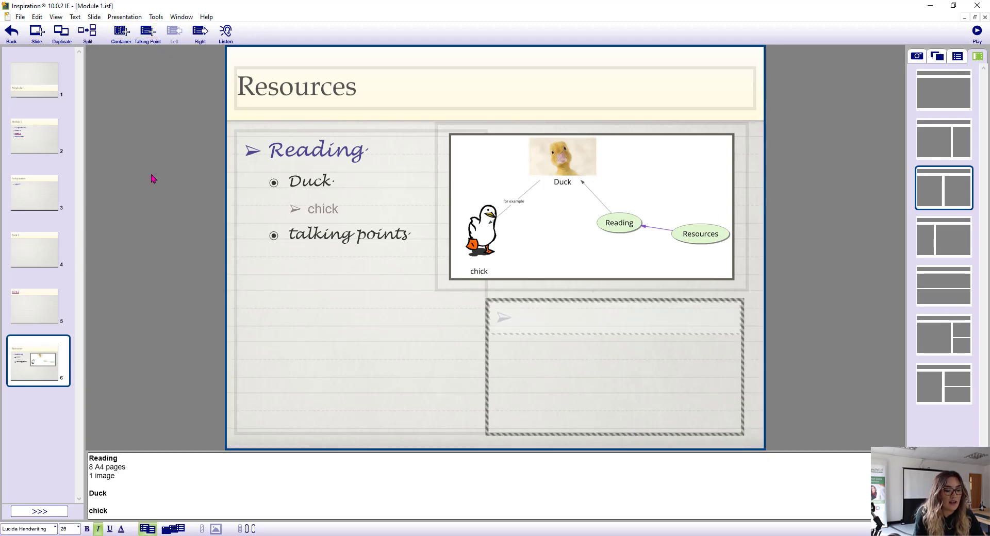
type("container")
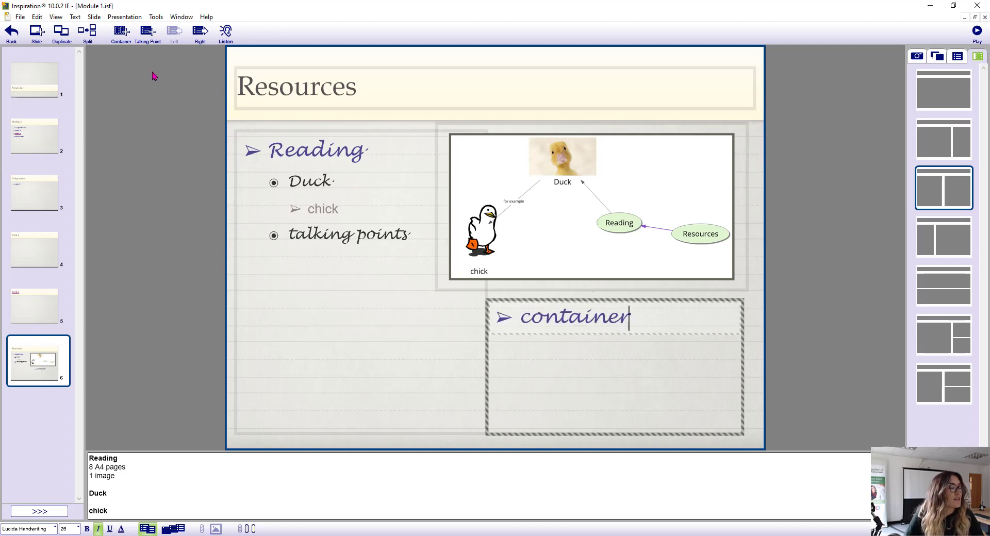
left_click(203, 33)
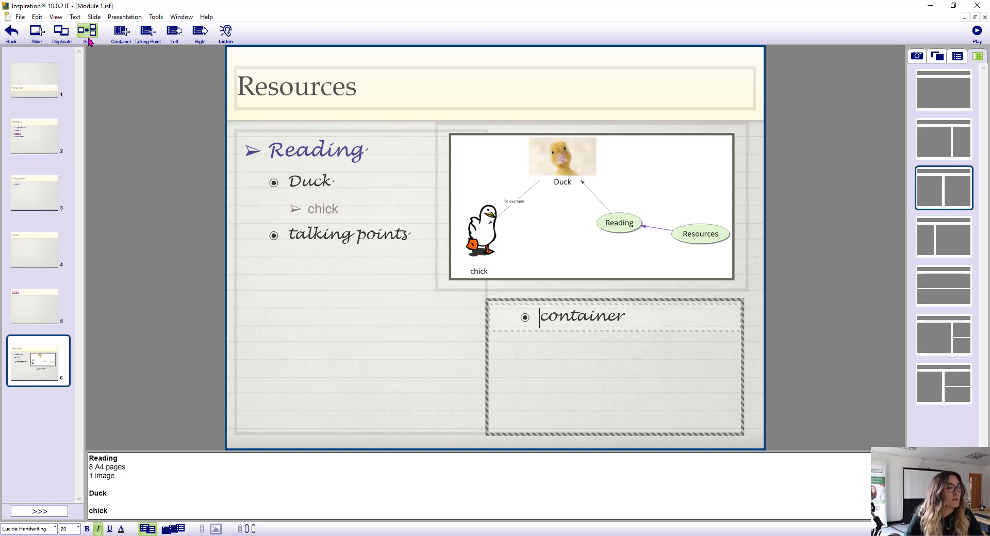
Step: Split the Resources slide at the Duck talking point and compare the two resulting slides
left_click(354, 205)
left_click(343, 185)
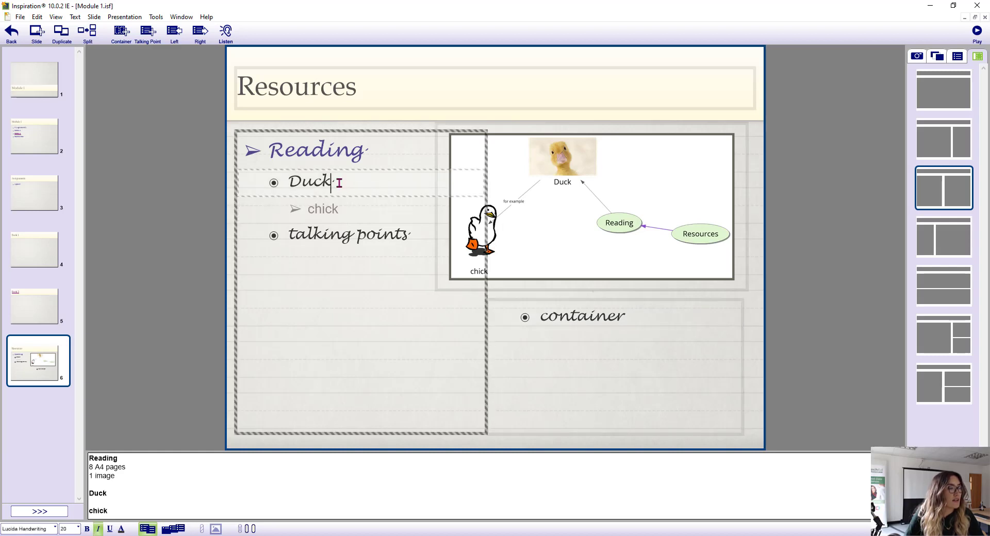
left_click(86, 34)
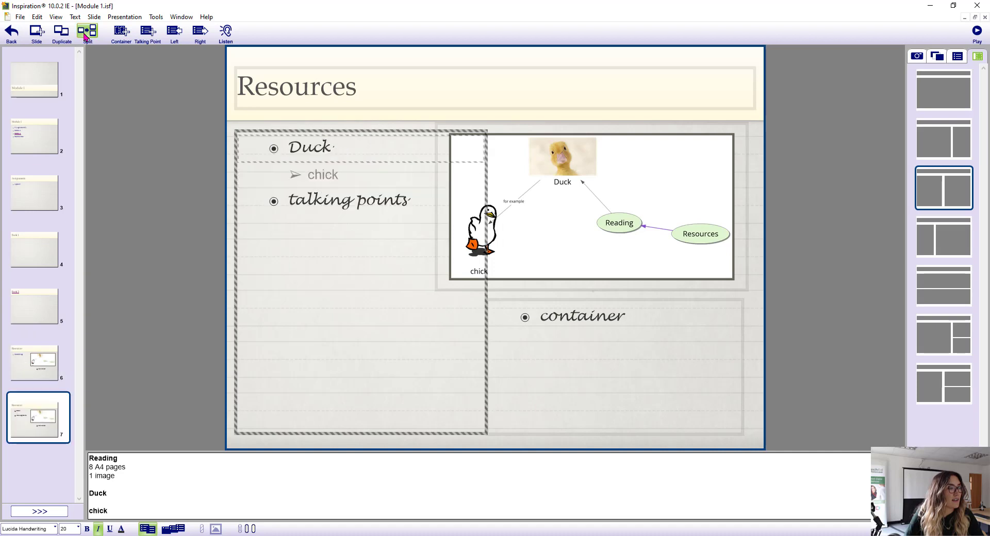
left_click(43, 424)
left_click(37, 358)
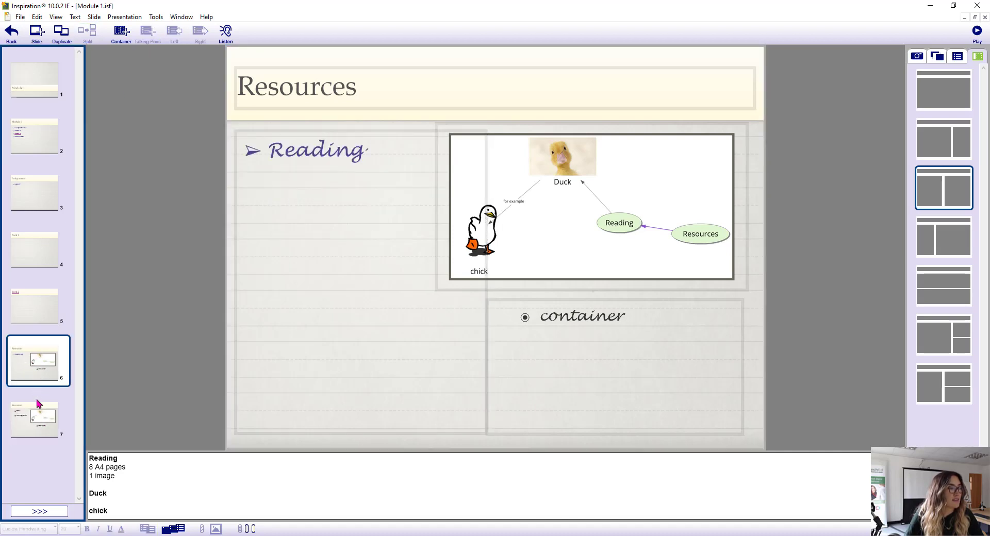
left_click(37, 399)
left_click(39, 358)
left_click(45, 401)
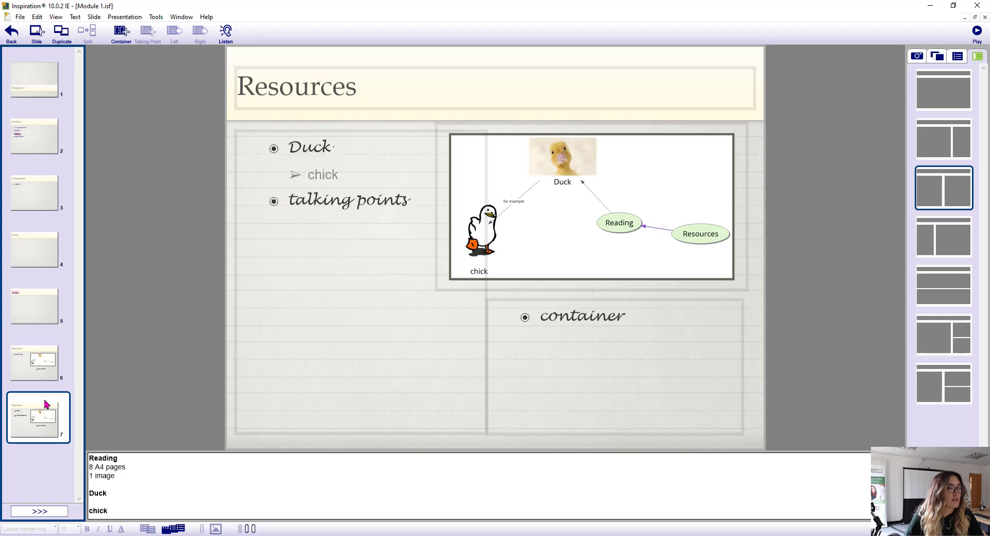
key("Up")
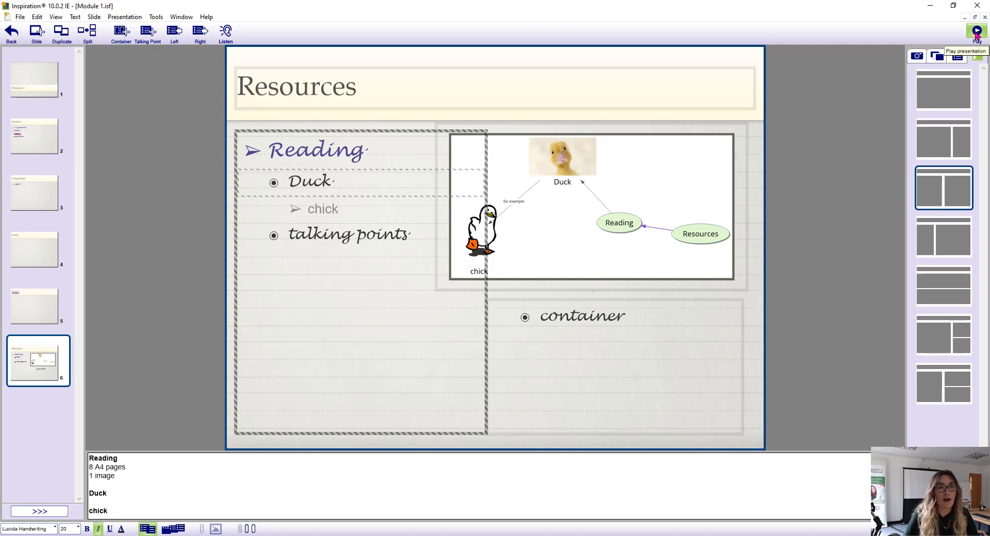
Step: Leave the presentation for the diagram view and open the template list for starting a new document
left_click(11, 32)
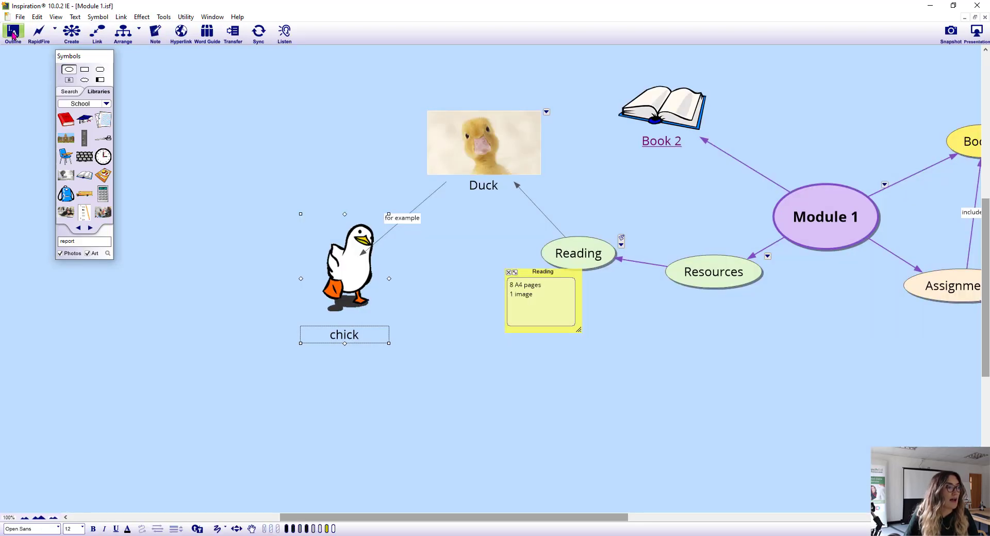
left_click_drag(513, 515, 563, 520)
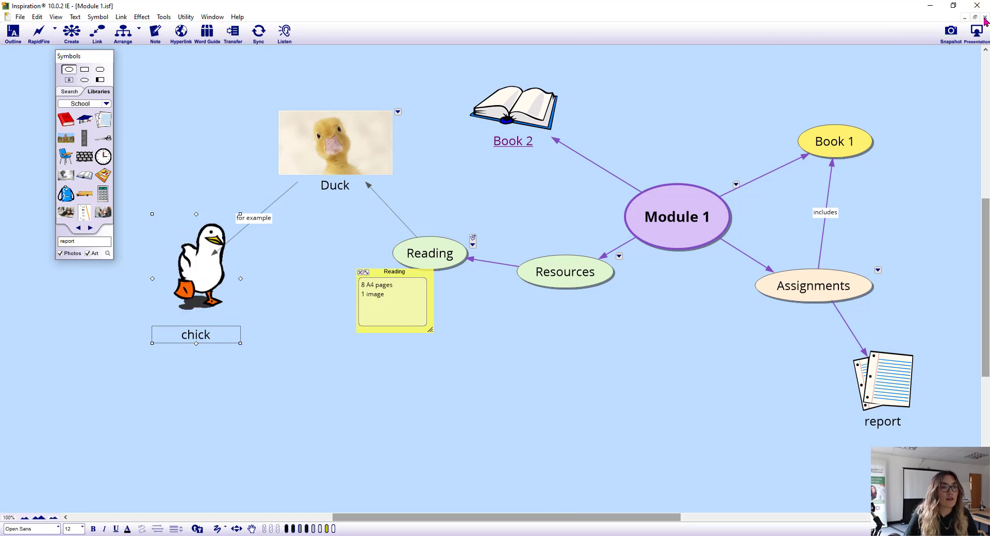
left_click(20, 17)
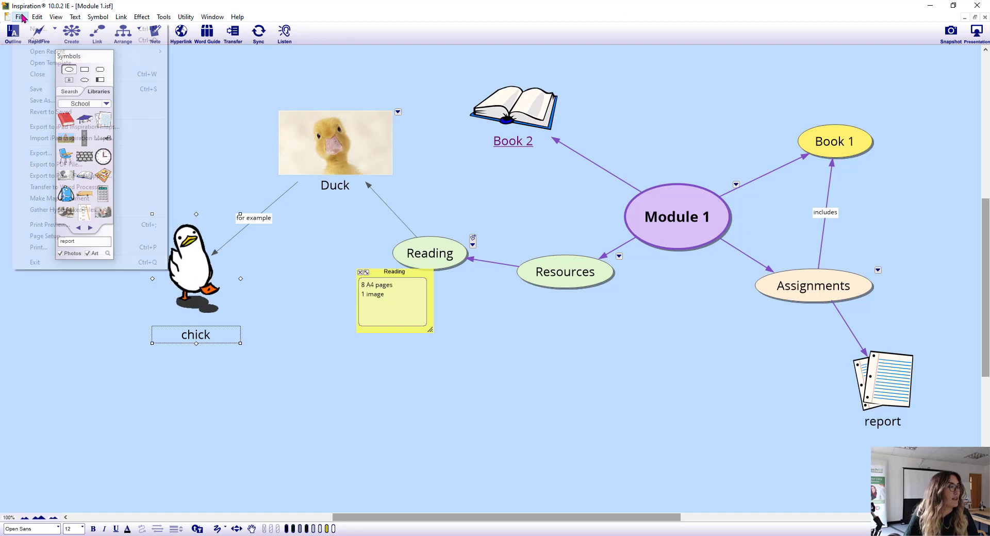
left_click(50, 31)
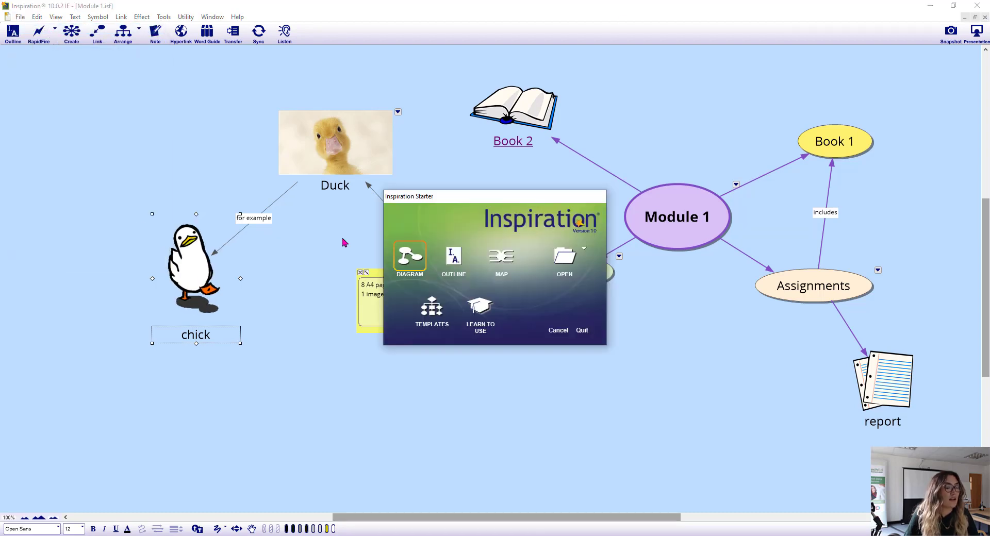
left_click(432, 308)
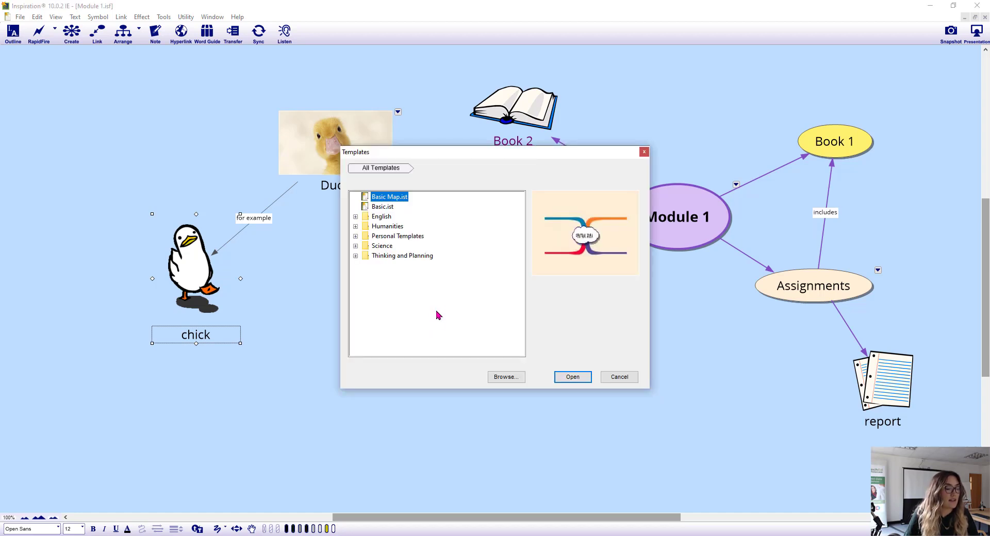
Step: Preview the About the Author and Archetypal Themes templates in the English folder
left_click(356, 217)
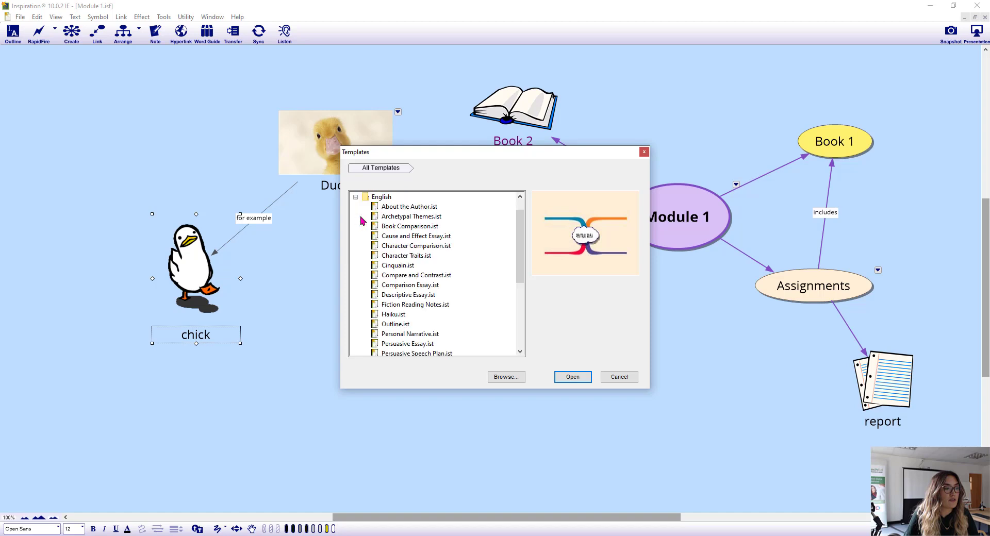
left_click(385, 208)
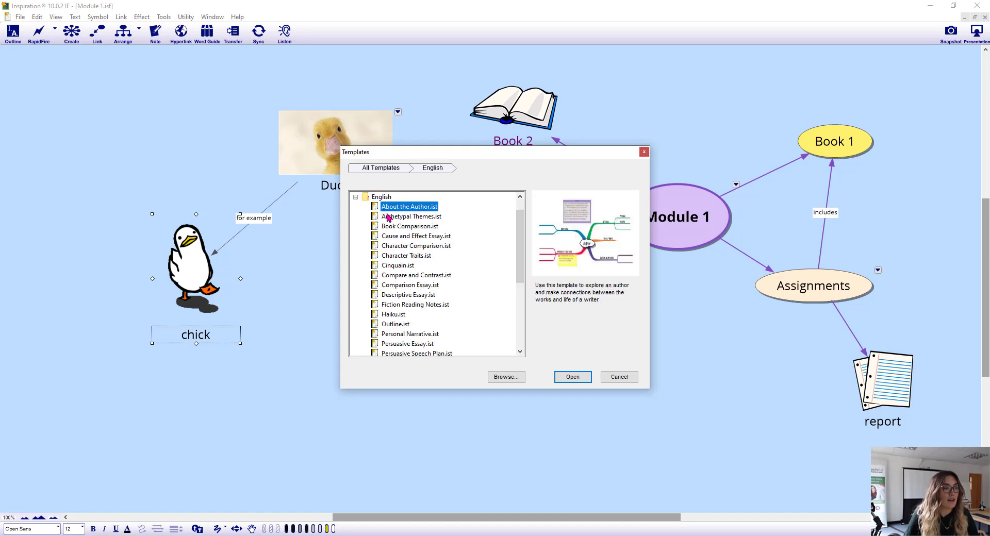
left_click(388, 218)
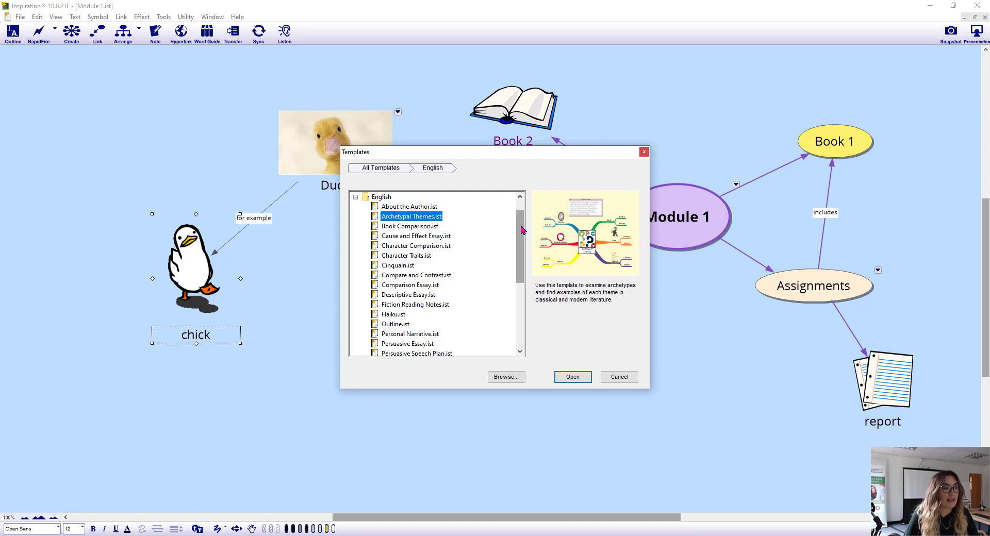
mouse_move(521, 230)
left_mouse_down()
mouse_move(527, 287)
mouse_move(526, 222)
left_mouse_up()
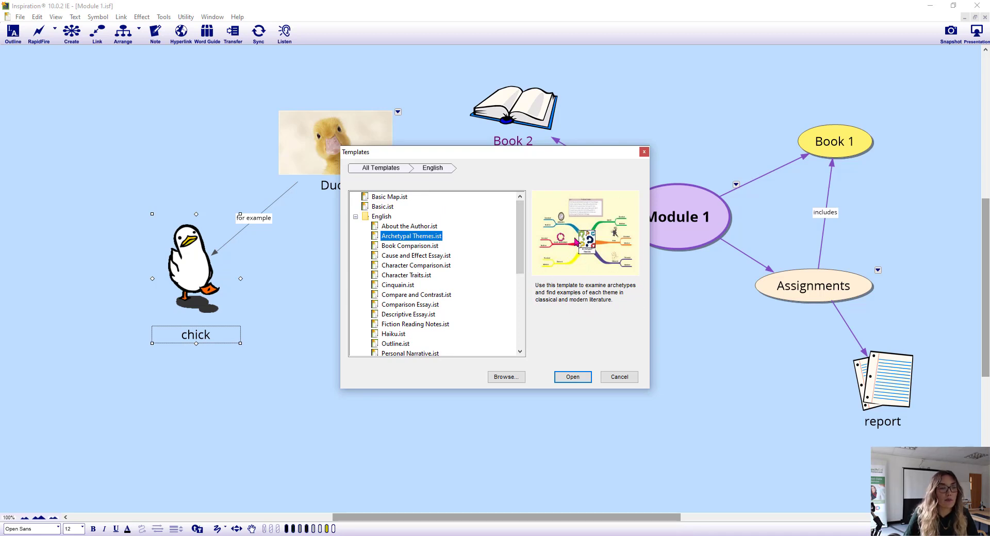
Step: Preview the Book Comparison, Character Comparison and neighbouring English templates, and open Cause and Effect Essay as a new document
left_click(413, 247)
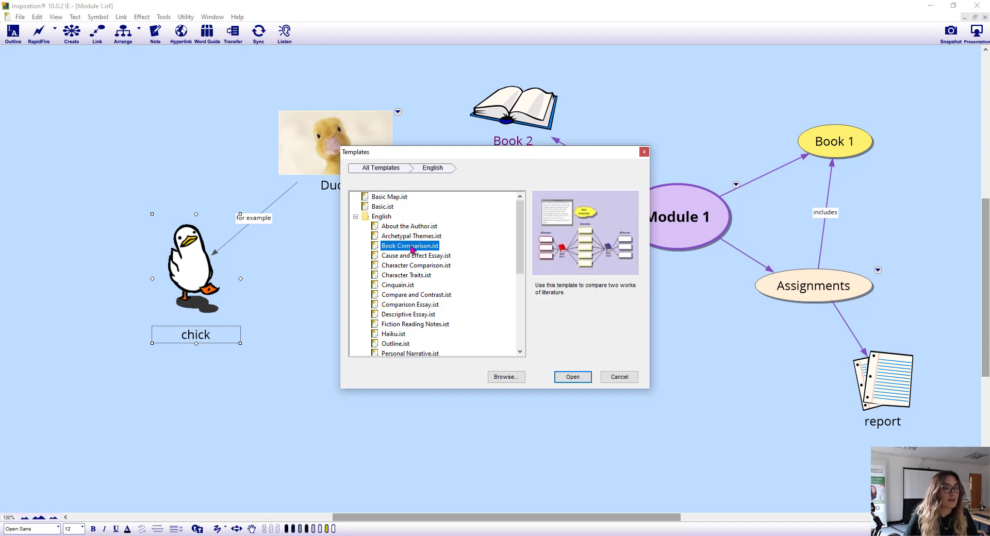
left_click(409, 256)
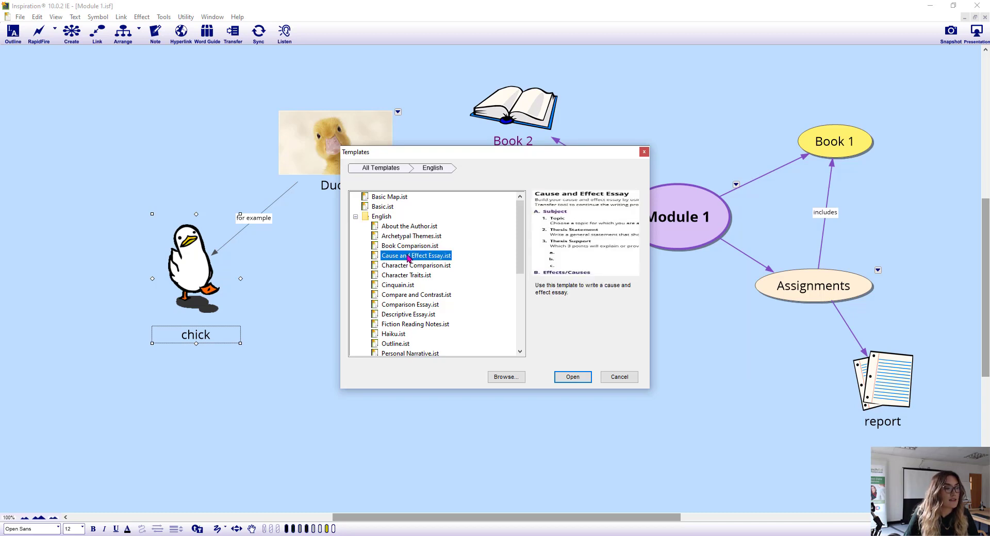
left_click(411, 266)
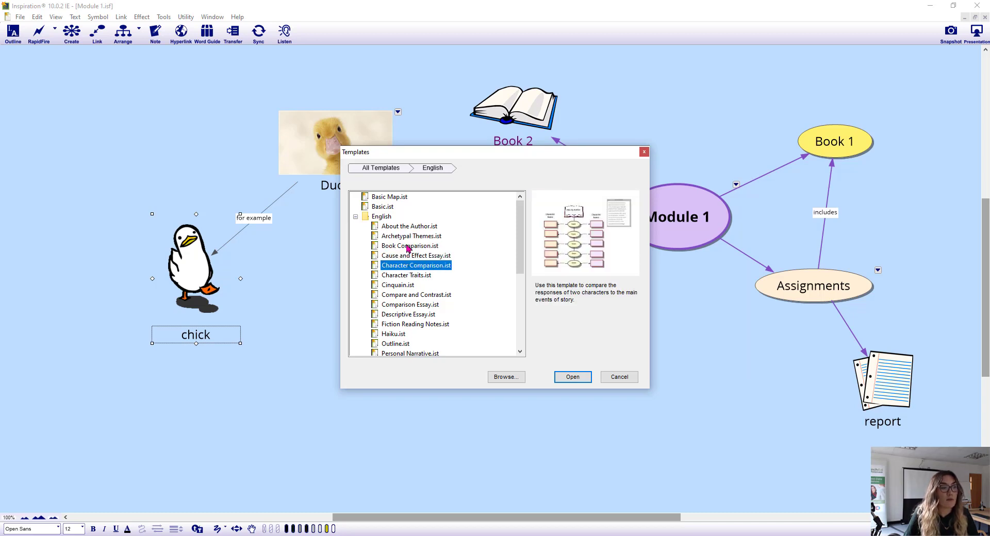
left_click(409, 247)
left_click(411, 237)
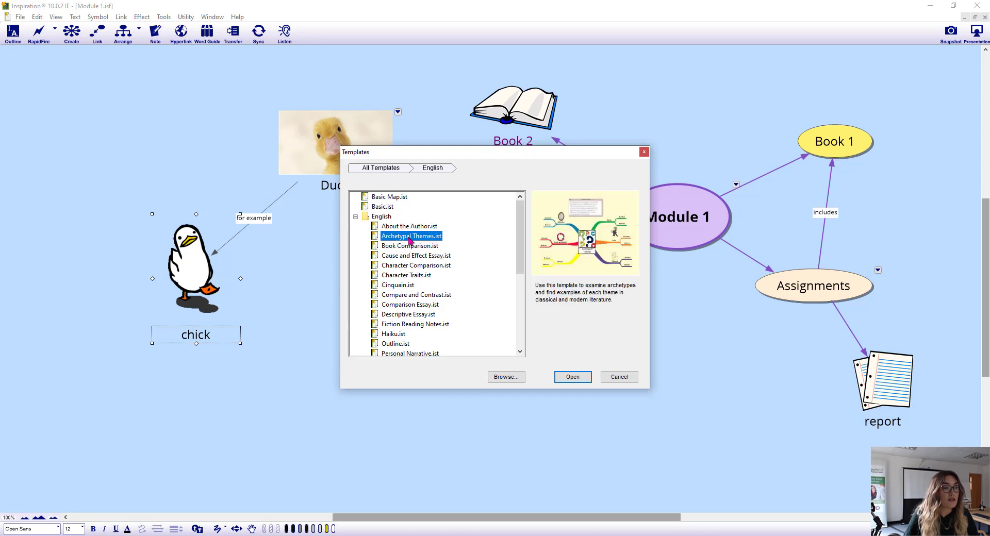
left_click(411, 256)
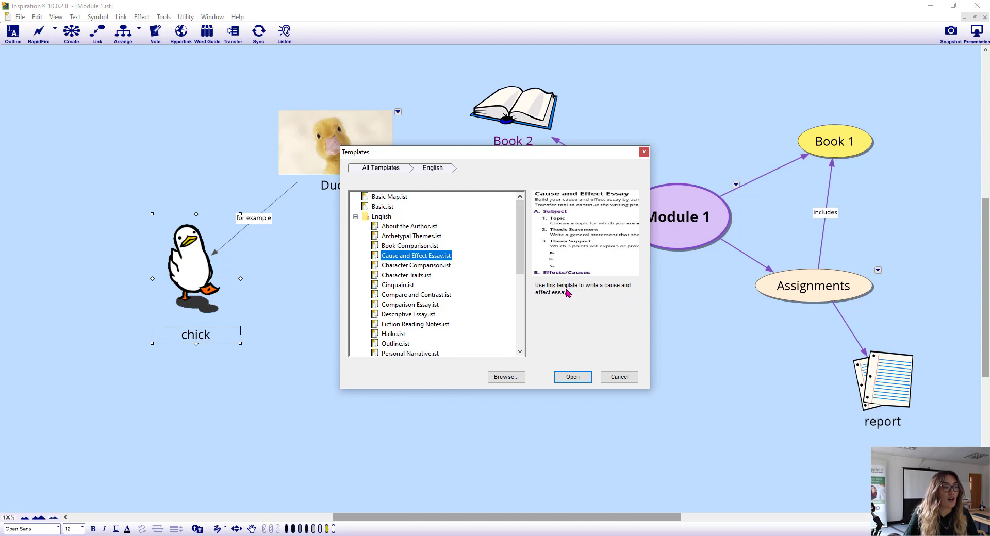
left_click(577, 379)
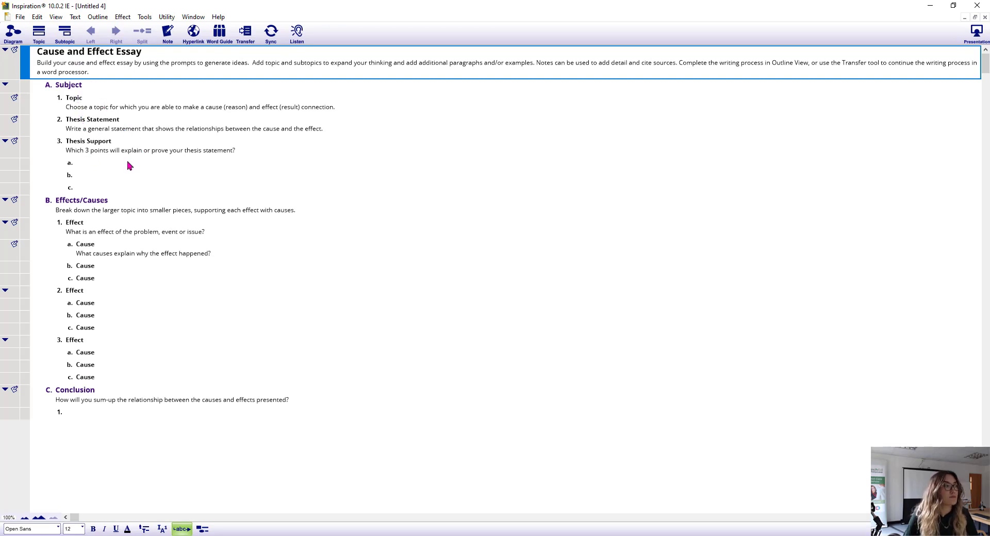
Step: Enter "typing" as the first point under Thesis Support in the outline and compare the outline with the diagram view
left_click(84, 165)
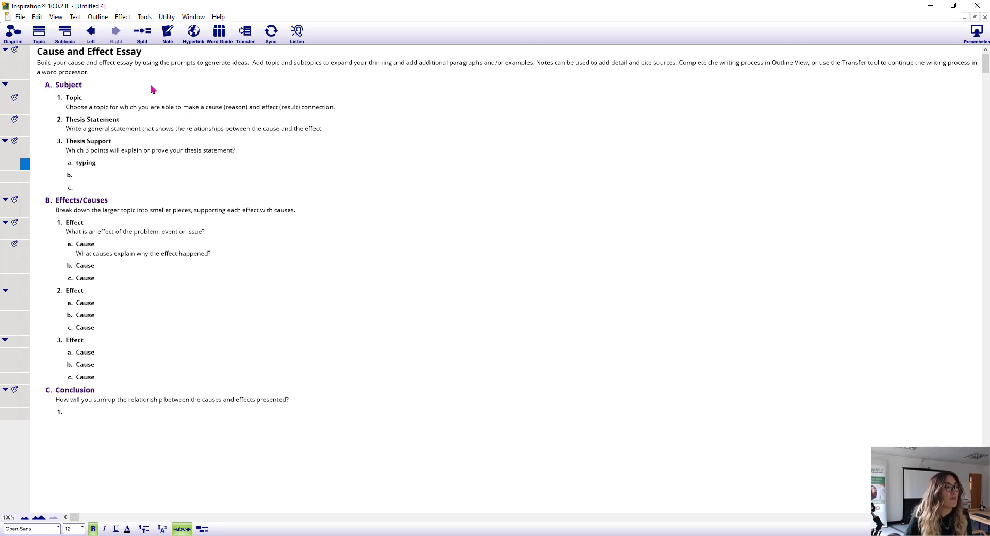
left_click(69, 84)
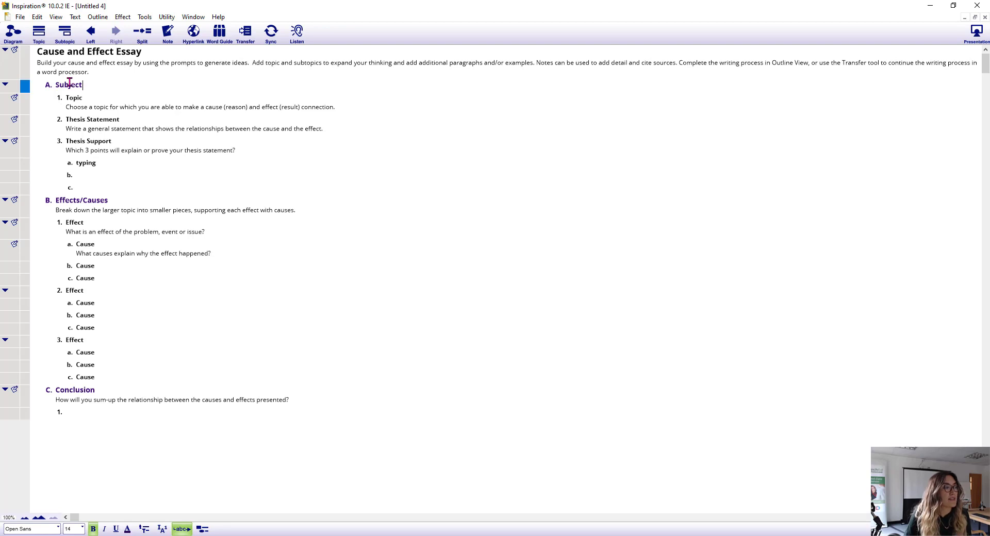
left_click(14, 33)
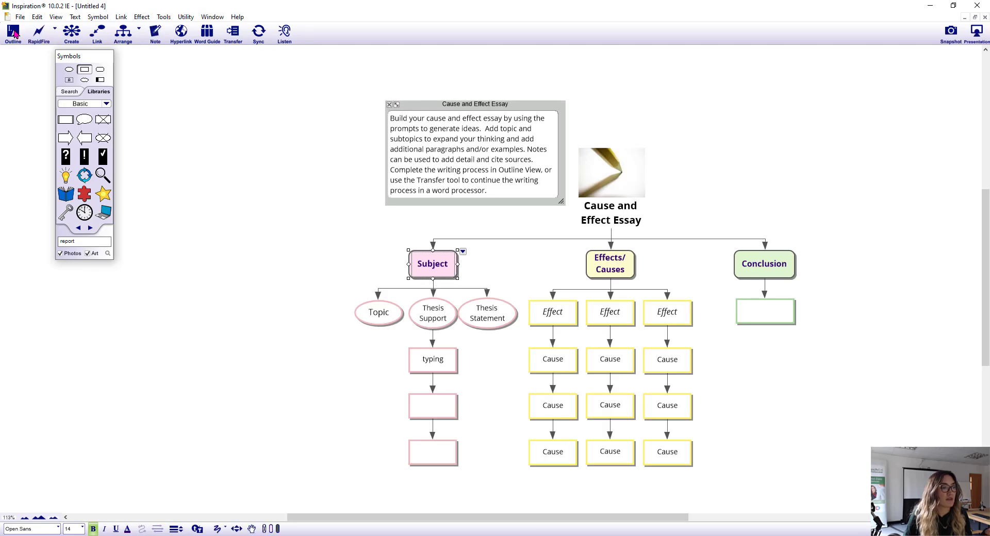
left_click(14, 33)
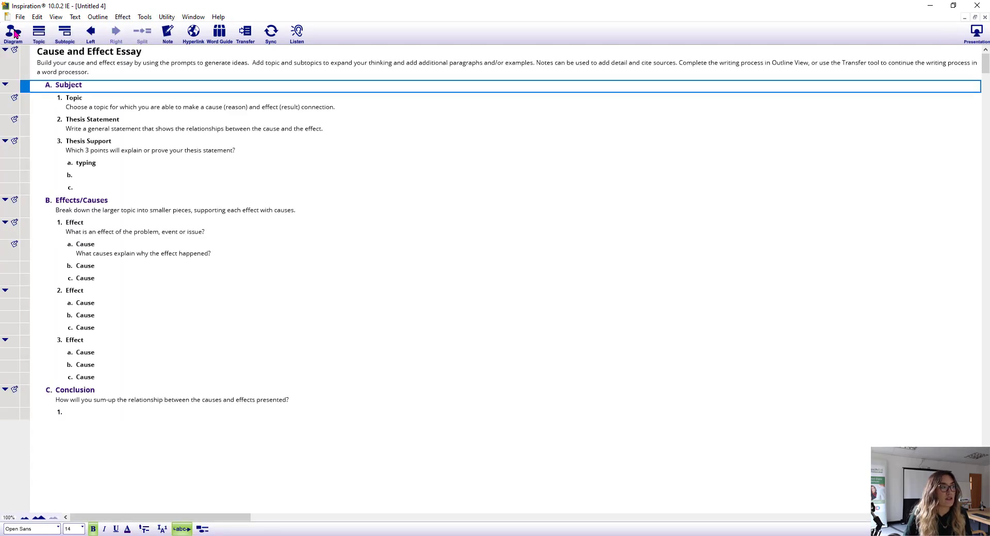
left_click(13, 33)
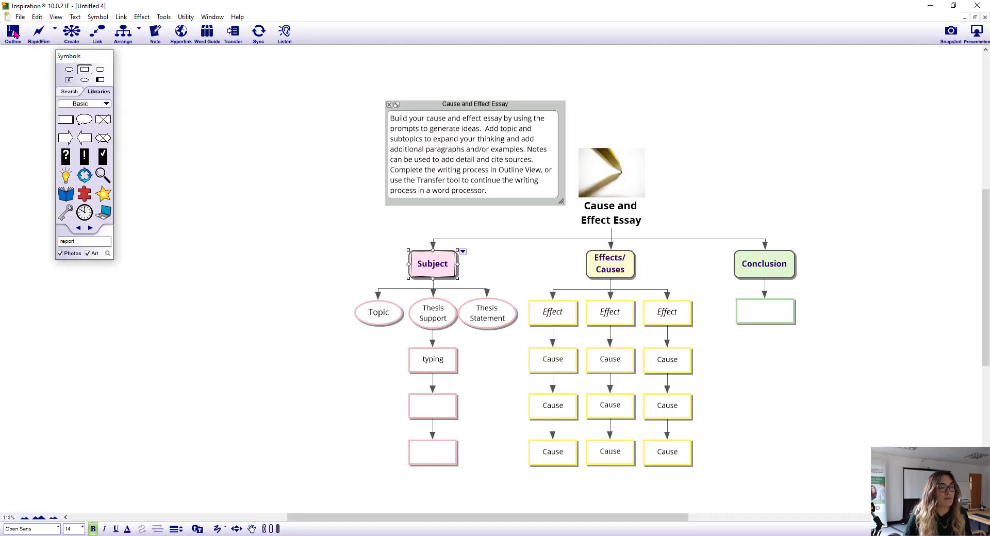
left_click(13, 33)
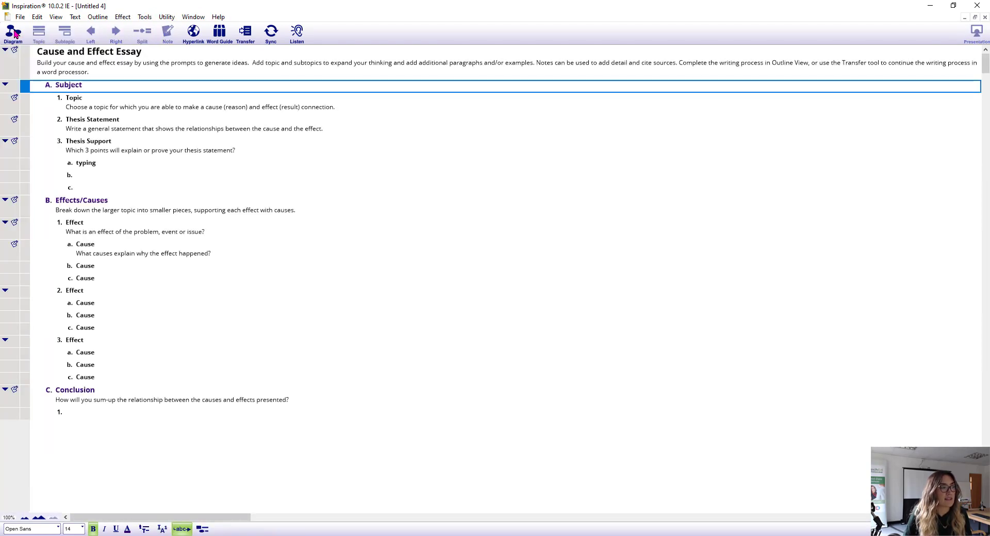
left_click(103, 163)
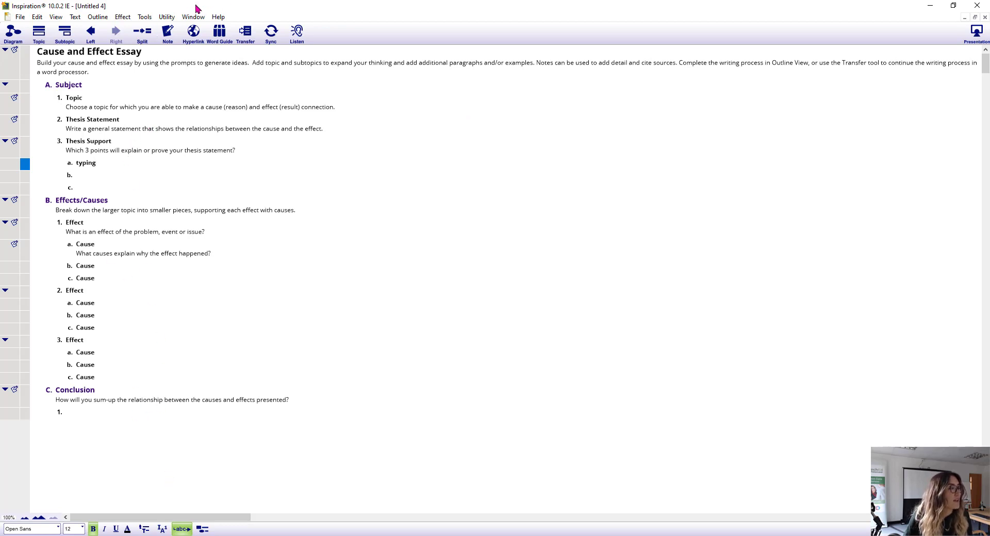
Step: Create a new document from the Chronology template in the Humanities folder after previewing its neighbours
left_click(20, 17)
left_click(36, 29)
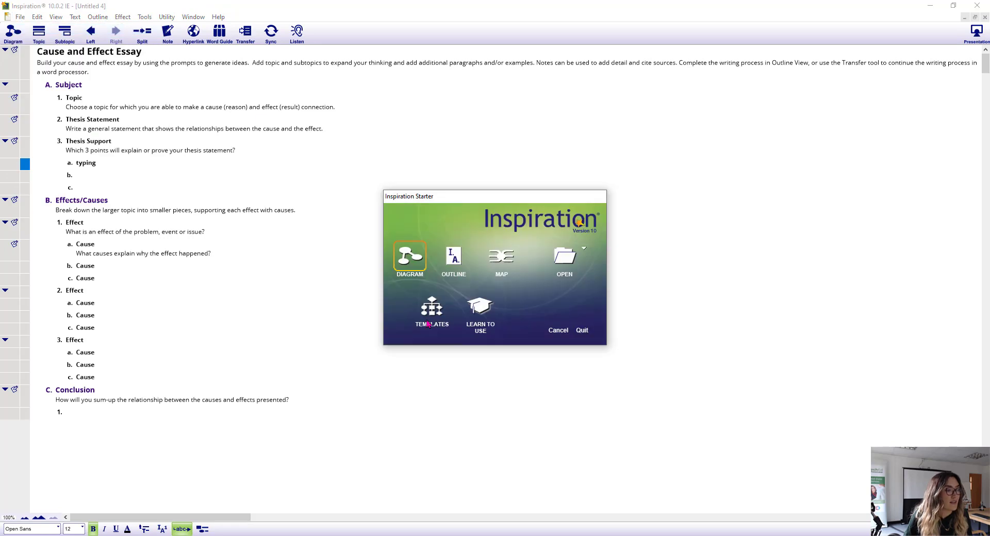
left_click(432, 317)
left_click(355, 227)
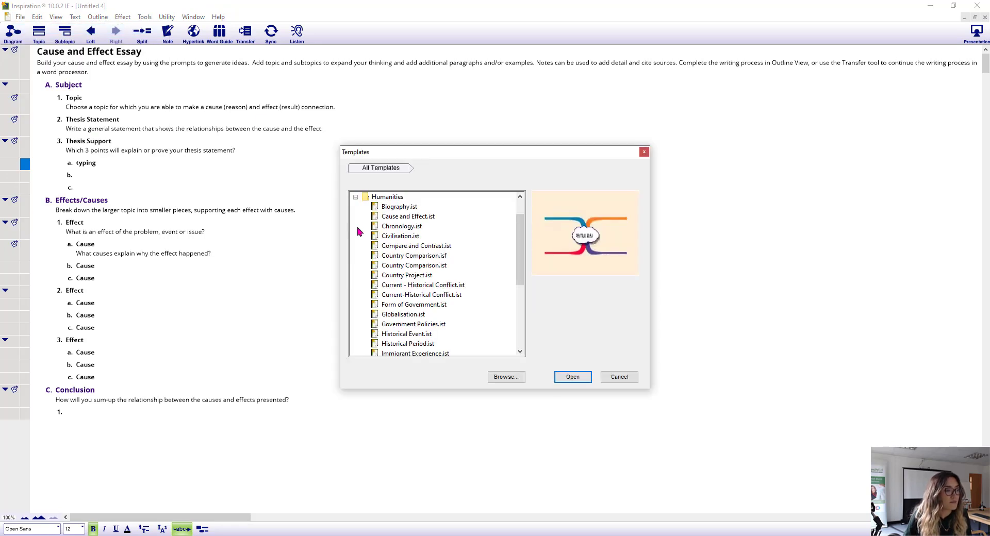
left_click(387, 217)
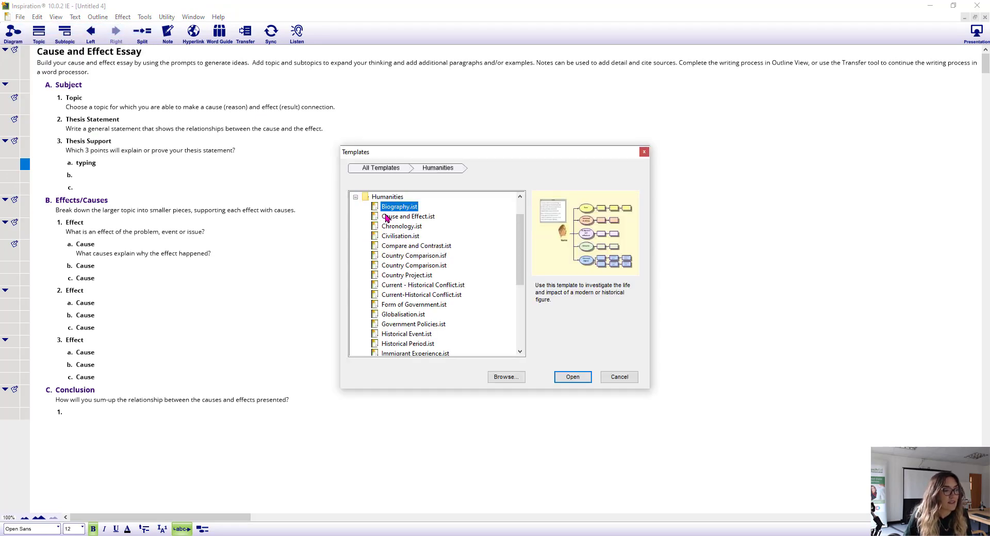
left_click(392, 227)
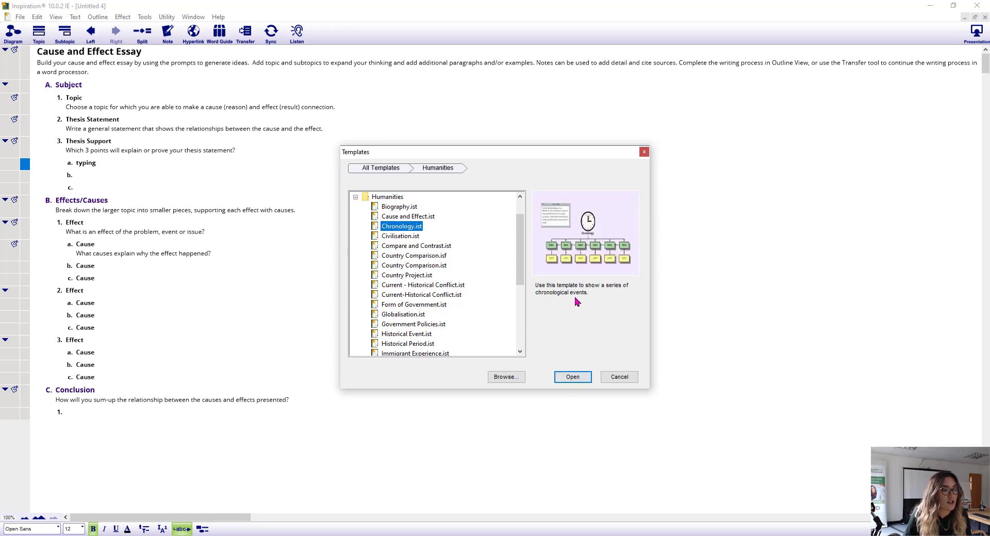
left_click(573, 377)
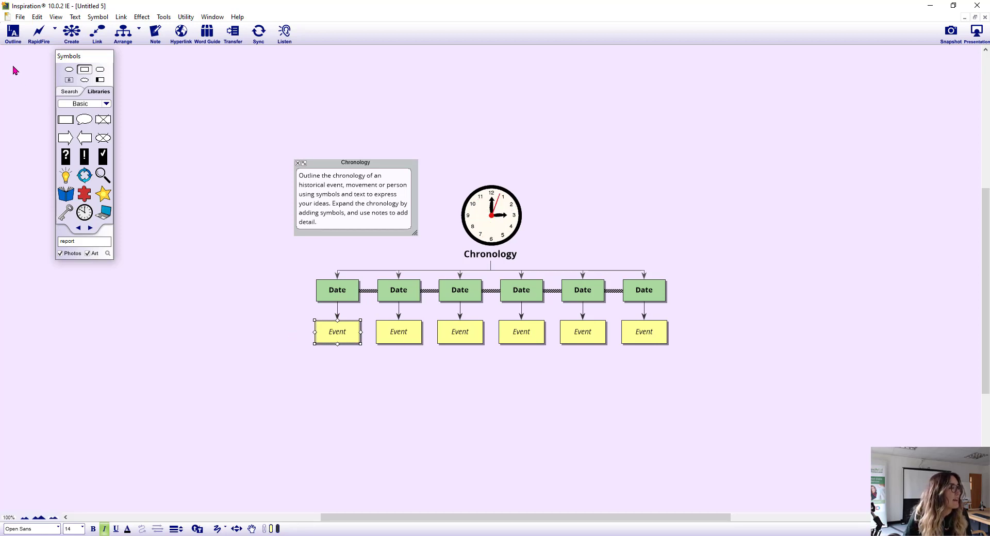
Step: Open the template list for another new document and expand the Science folder
left_click(21, 18)
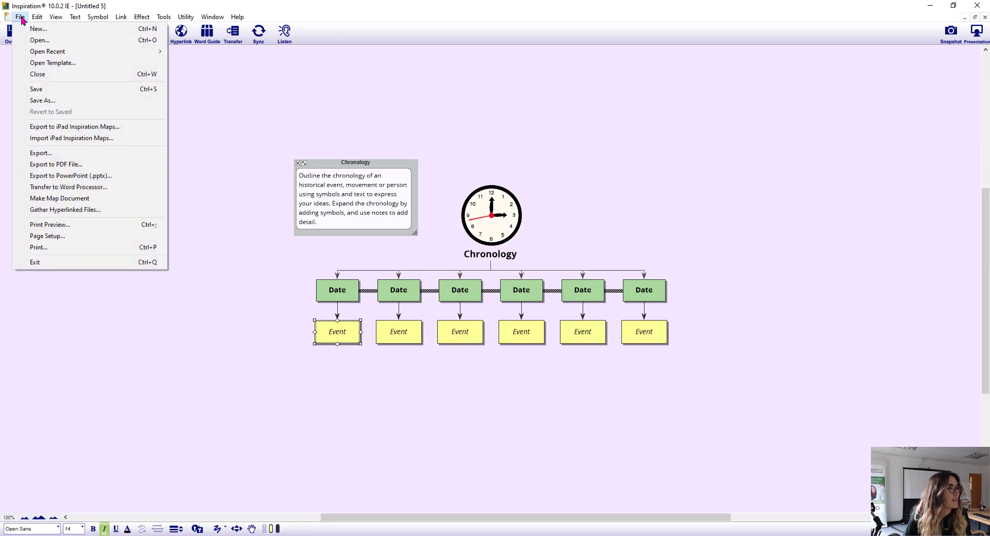
left_click(34, 31)
left_click(431, 308)
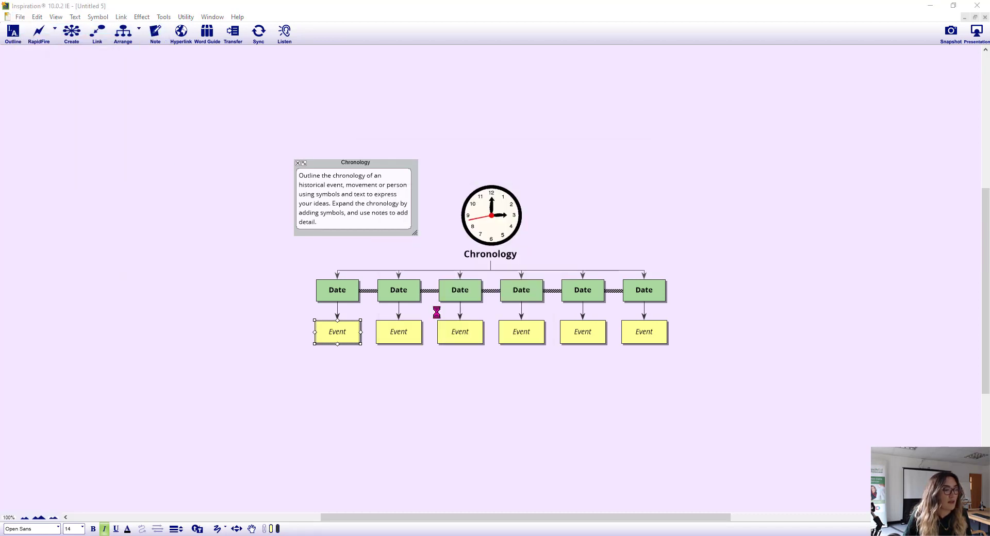
left_click(355, 246)
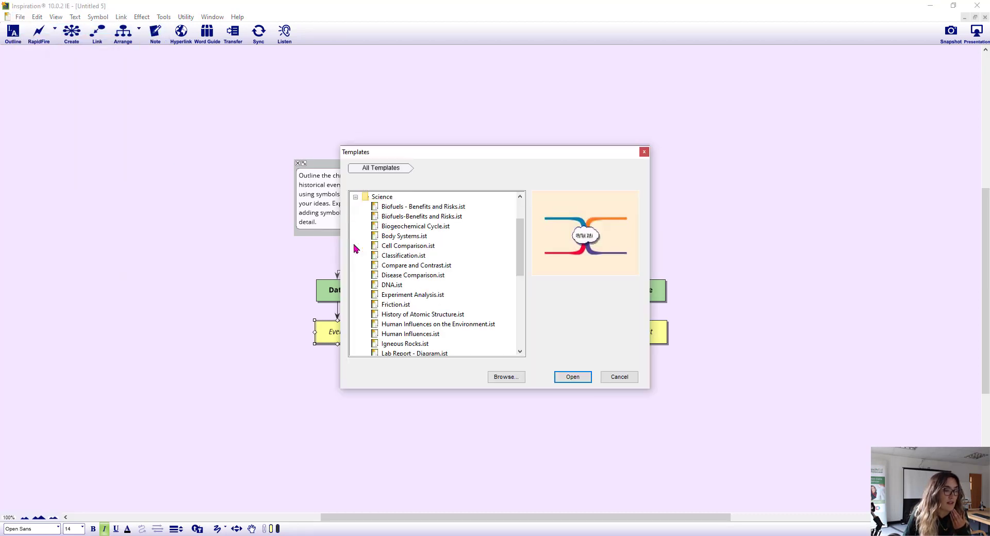
Step: Preview History of Atomic Structure, Human Influences on the Environment and Classification, and open the Compare and Contrast template centred in view
left_click(401, 305)
left_click(413, 316)
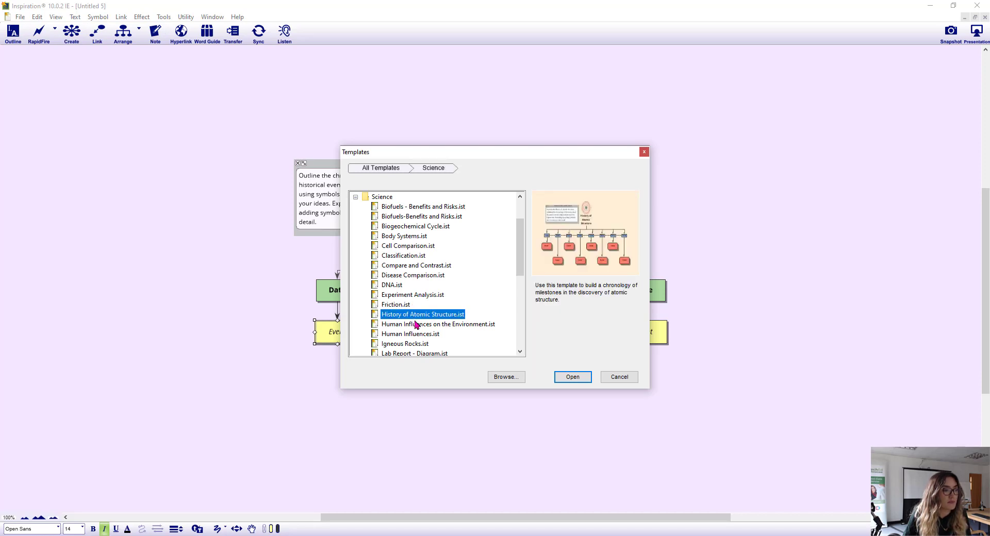
left_click(417, 324)
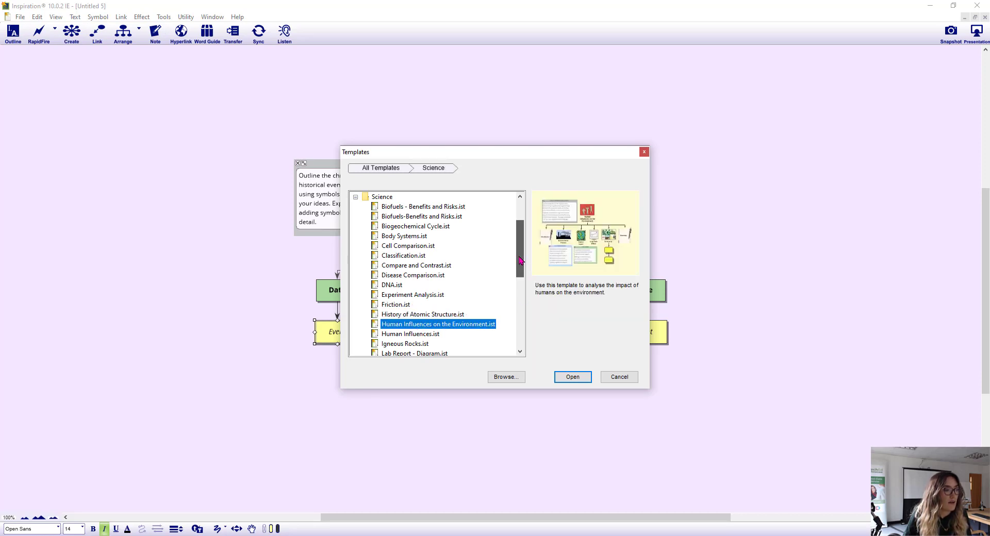
left_click_drag(519, 261, 520, 273)
left_click(412, 217)
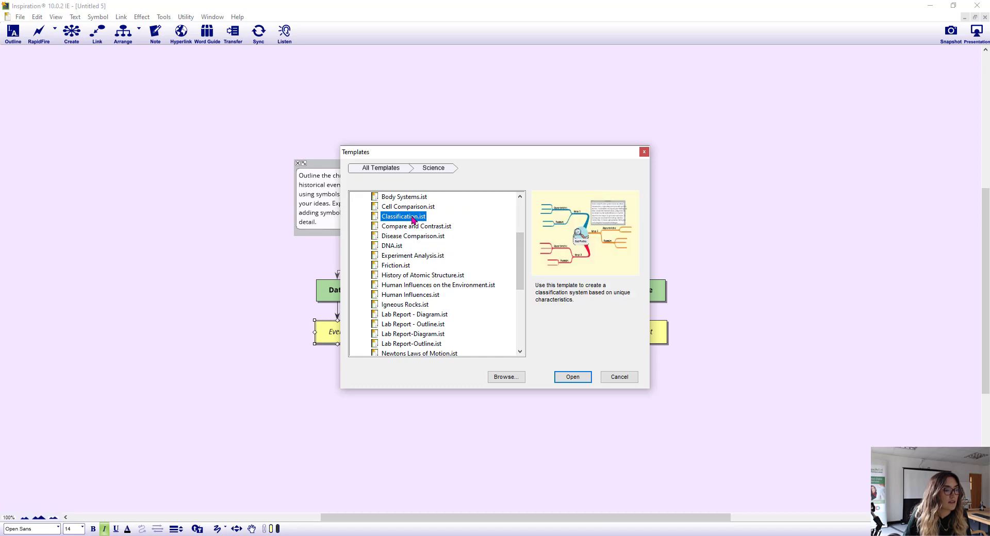
left_click(415, 227)
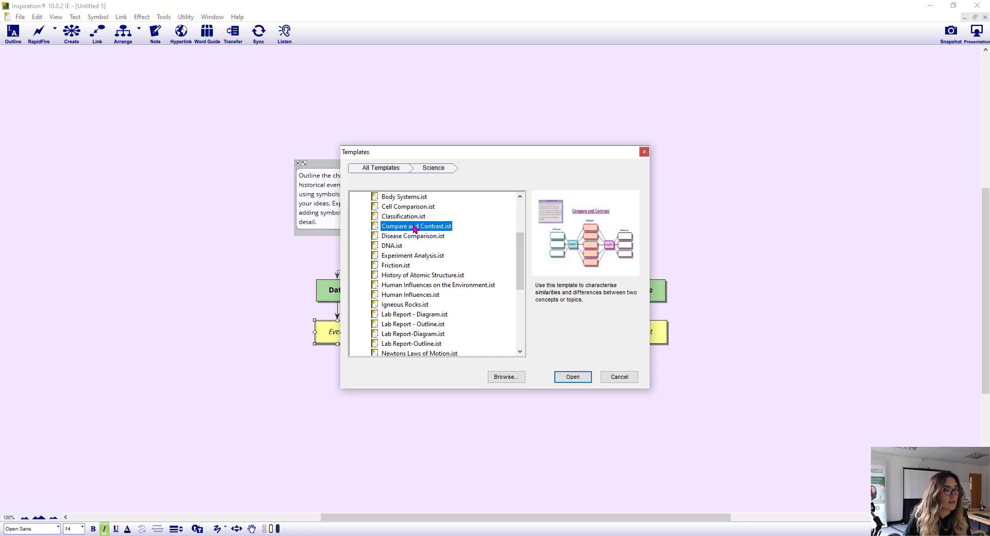
left_click(572, 377)
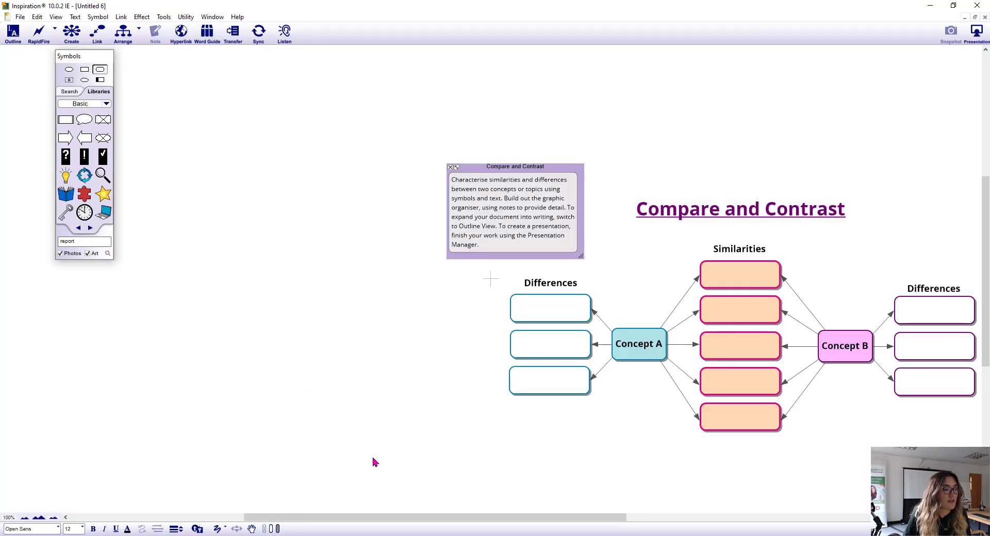
left_click_drag(396, 519, 488, 505)
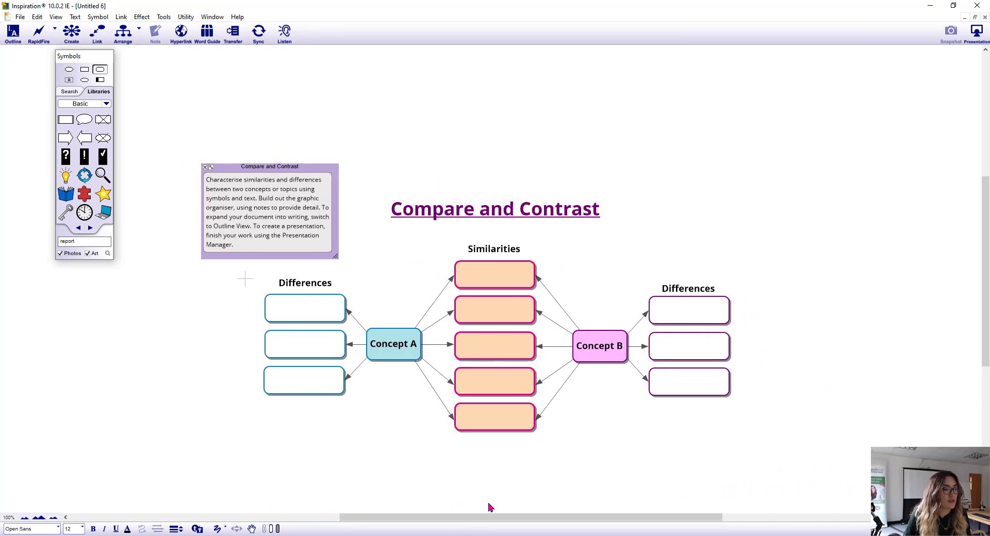